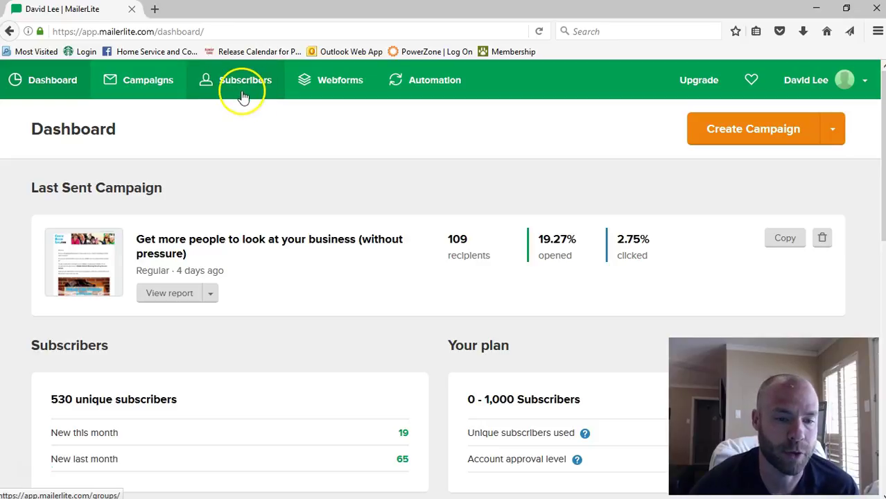
# Look over the subscriber groups, and open the Automation page to view its workflows.
pyautogui.click(212, 84)
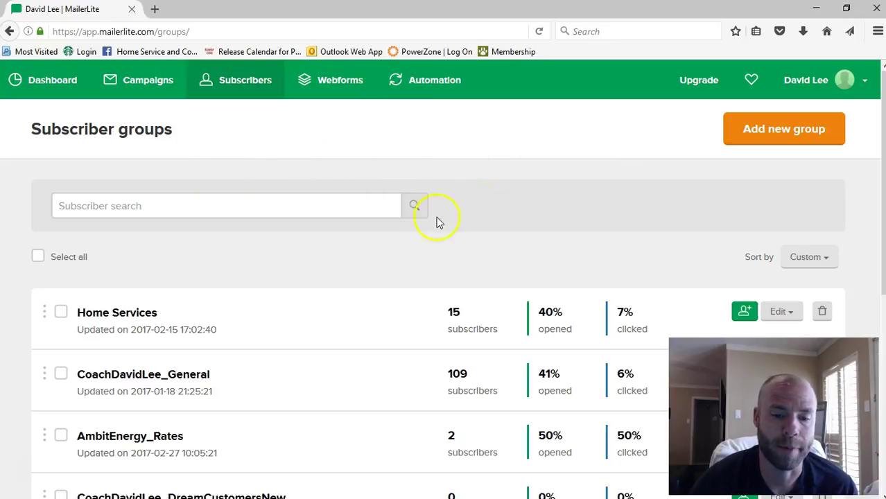
pyautogui.scroll(-3, 254, 258)
pyautogui.scroll(3, 254, 258)
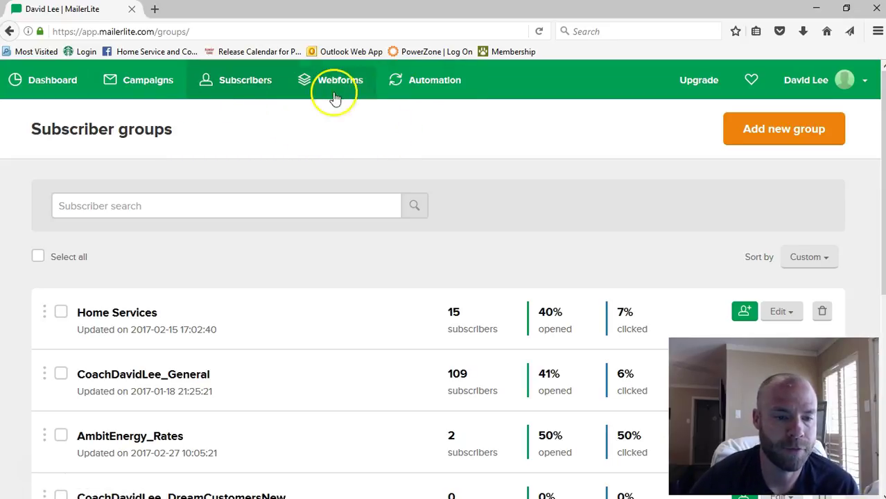
pyautogui.click(401, 89)
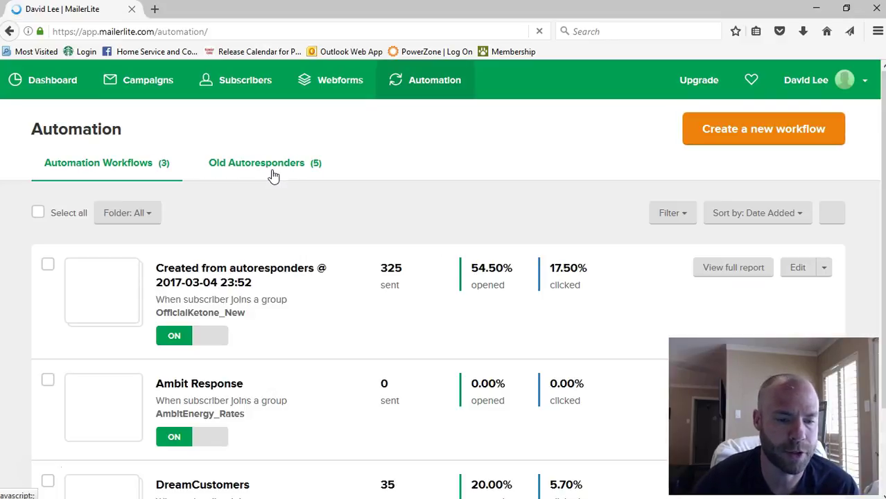
pyautogui.click(257, 174)
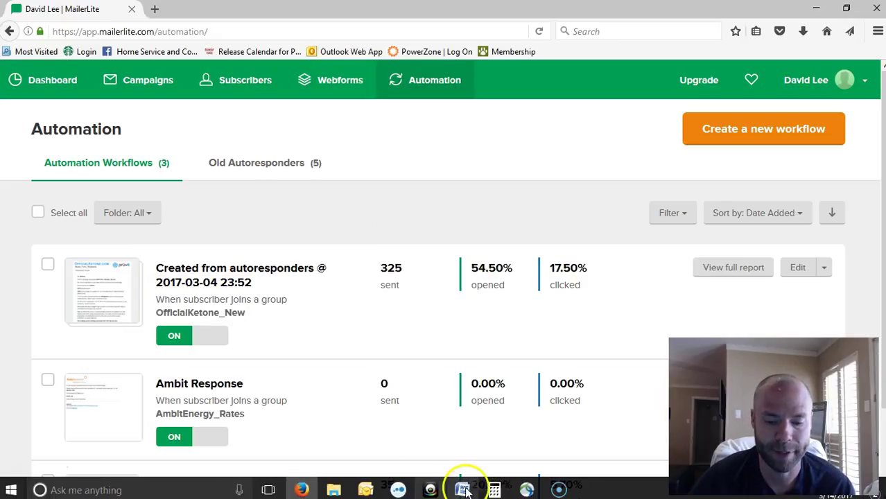
# Switch to the DreamCustomer_Emails document in Word and read the Welcome Email from its subject line to the end of the first page.
pyautogui.click(463, 491)
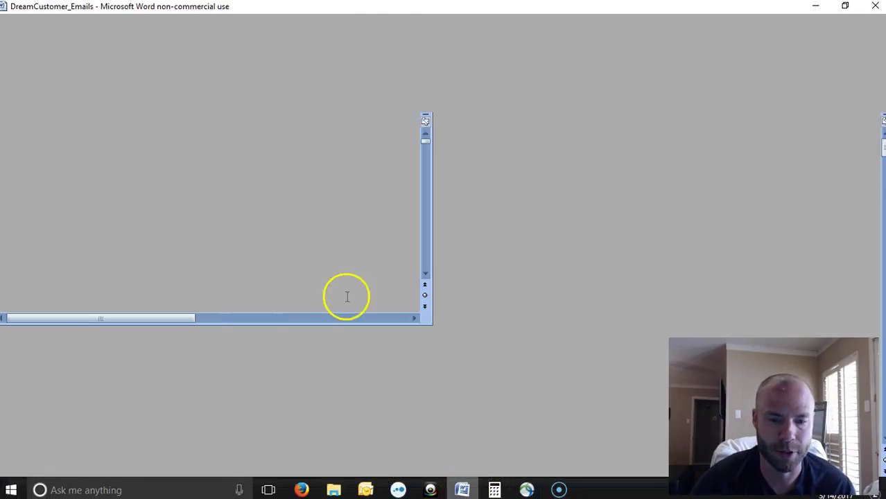
pyautogui.scroll(-3, 310, 219)
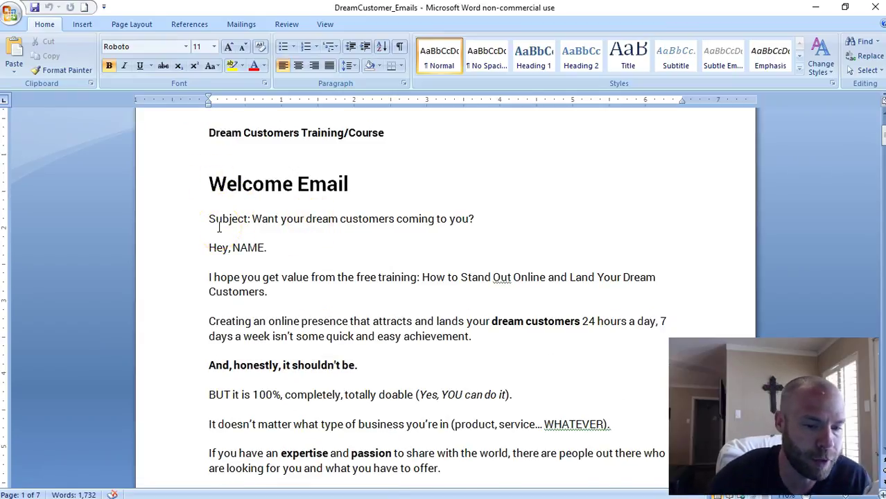
pyautogui.click(210, 227)
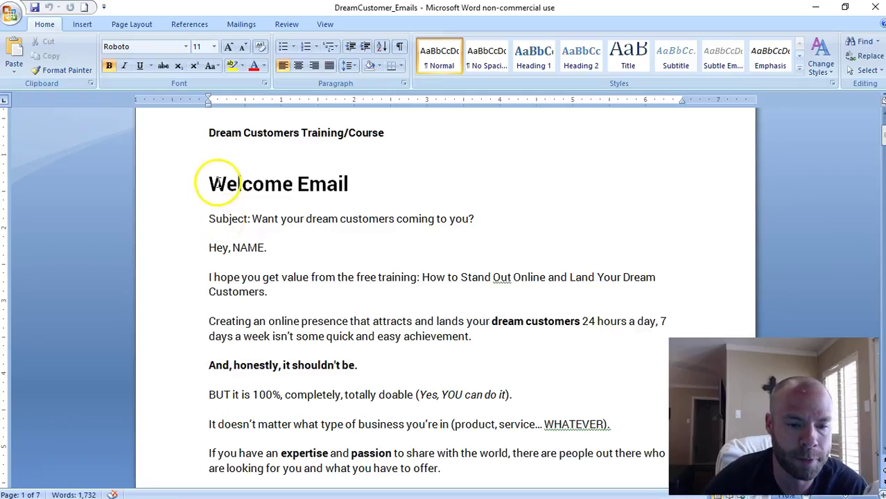
pyautogui.scroll(2, 227, 224)
pyautogui.scroll(-3, 228, 225)
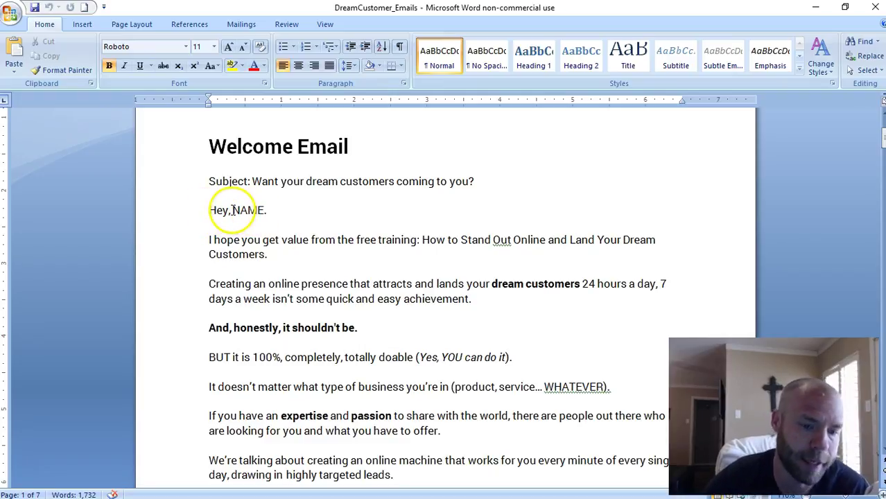
pyautogui.write('.')
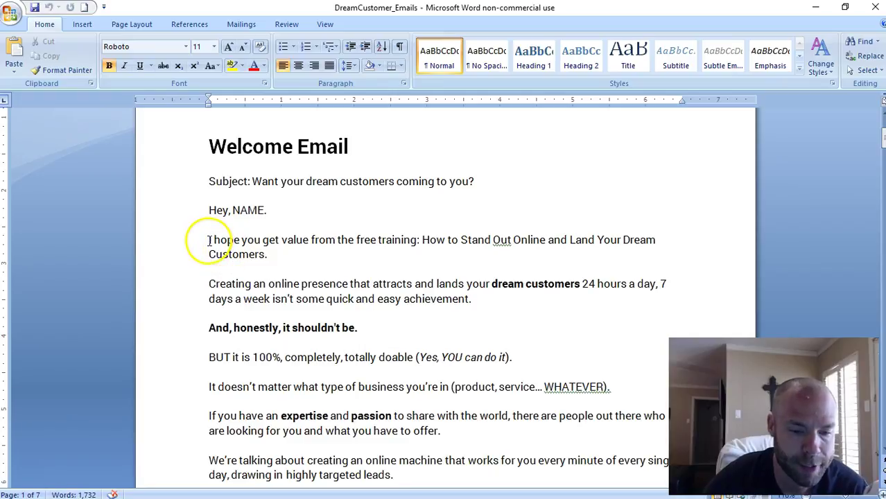
pyautogui.scroll(-2, 347, 275)
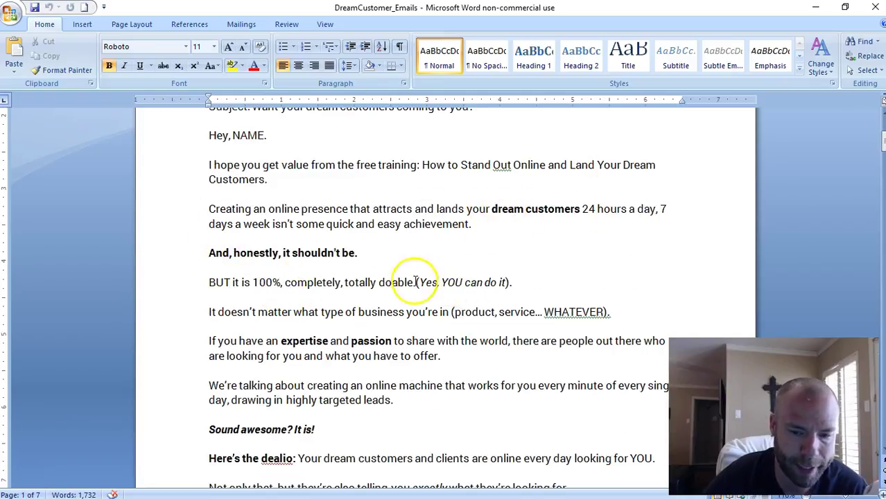
pyautogui.scroll(-2, 244, 340)
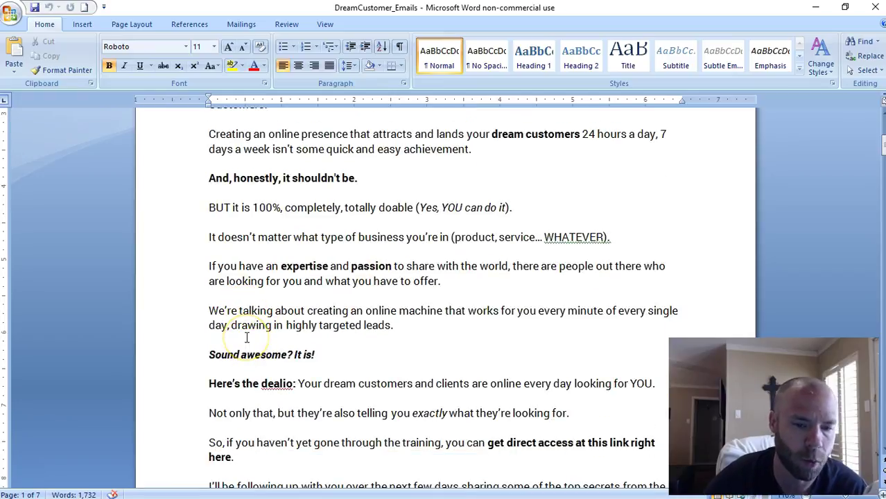
pyautogui.scroll(-2, 246, 337)
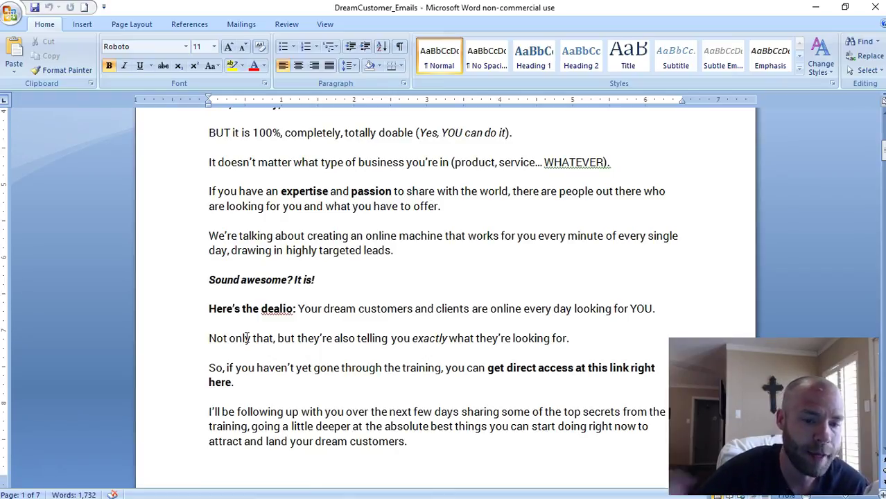
pyautogui.click(262, 332)
pyautogui.scroll(-2, 264, 330)
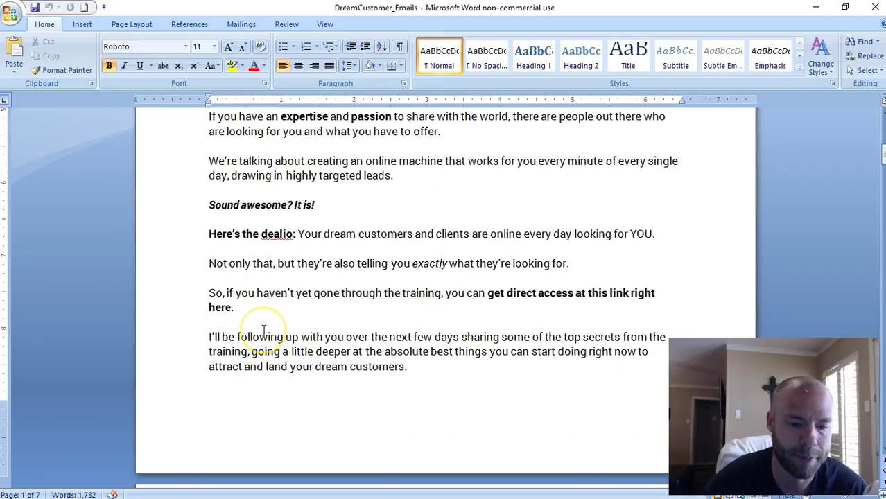
pyautogui.scroll(-1, 263, 330)
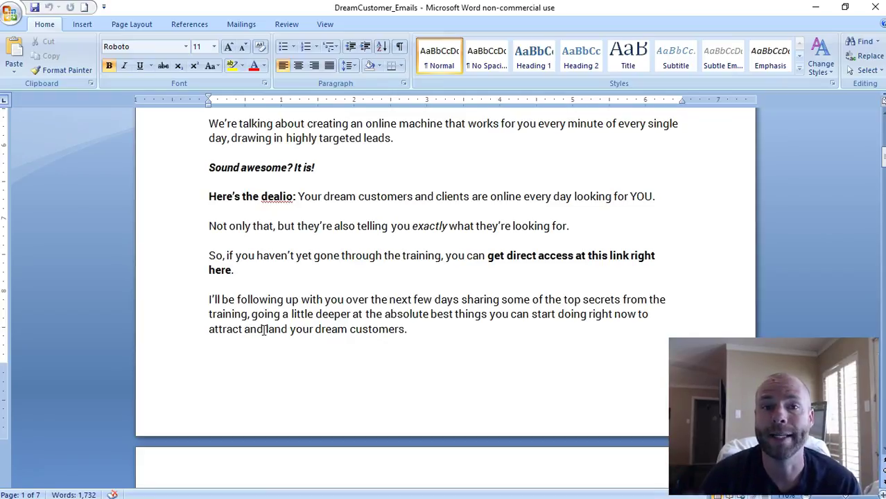
pyautogui.scroll(-3, 263, 329)
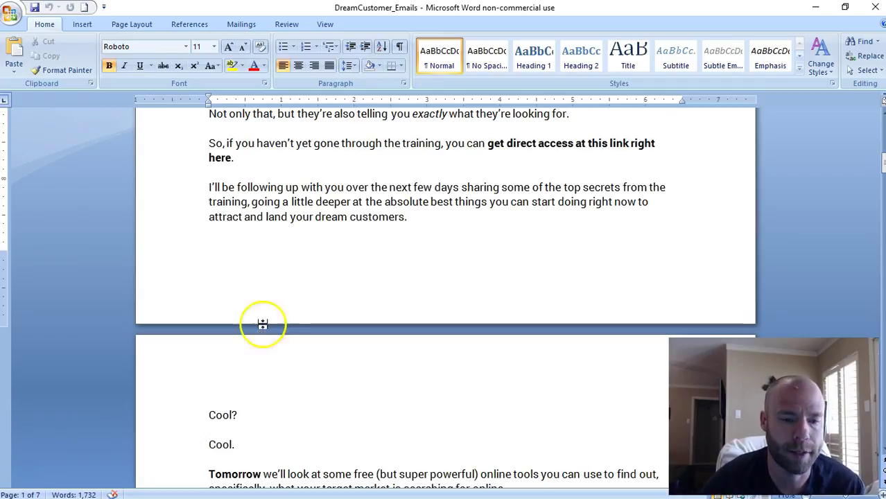
# Review the Welcome Email's body again, from the greeting to the link for accessing the training.
pyautogui.scroll(4, 261, 323)
pyautogui.scroll(-6, 260, 312)
pyautogui.scroll(-1, 257, 304)
pyautogui.scroll(6, 257, 303)
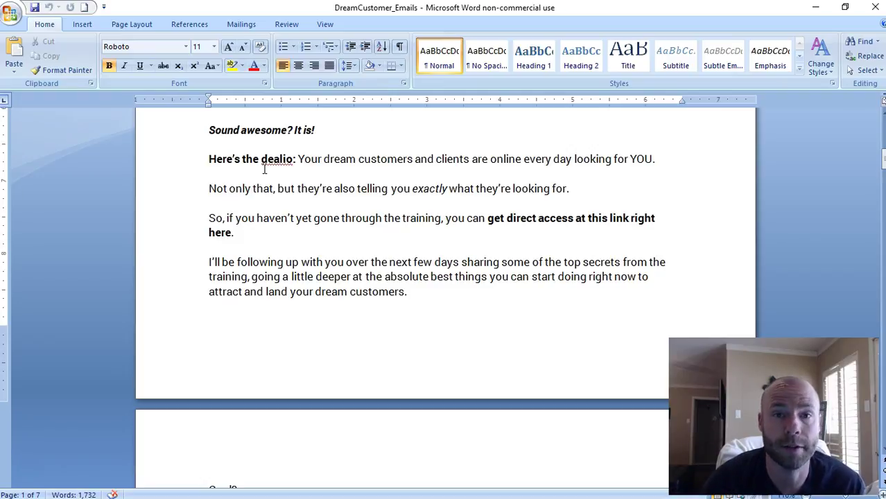
pyautogui.scroll(3, 305, 239)
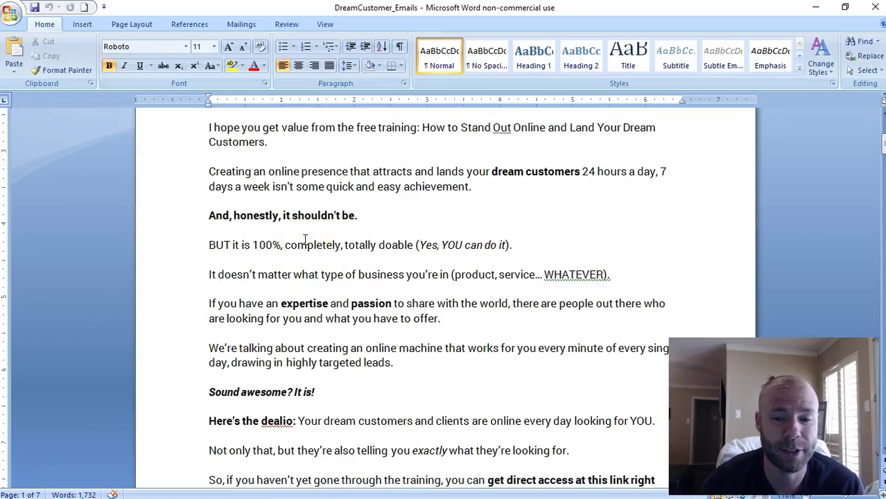
pyautogui.scroll(2, 305, 239)
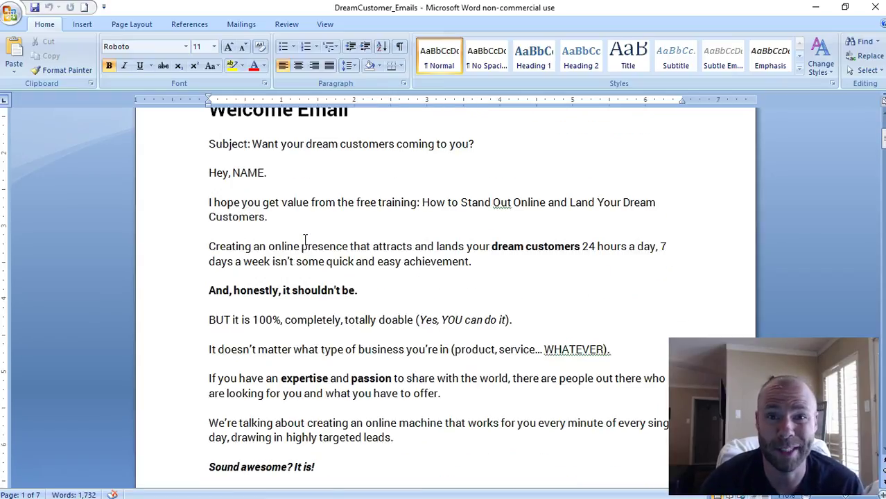
pyautogui.scroll(-5, 305, 240)
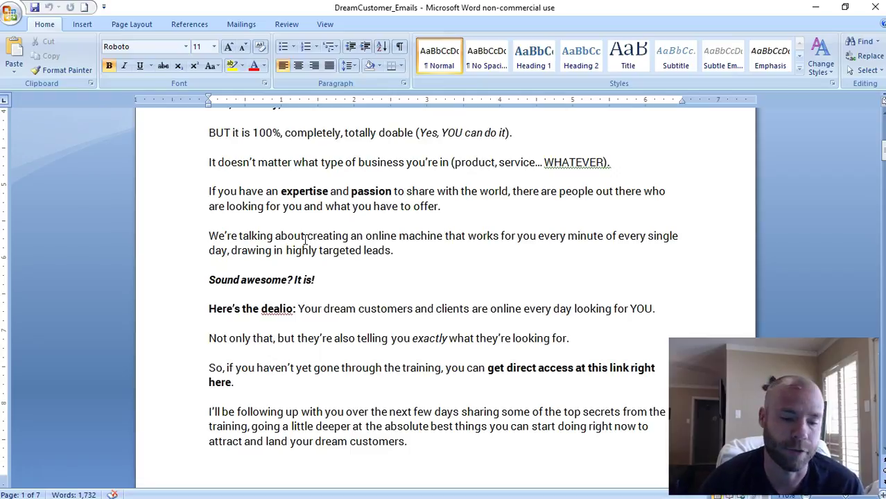
# Examine the Welcome Email's closing section on page 2, including the line announcing the subject of tomorrow's email.
pyautogui.scroll(-10, 287, 326)
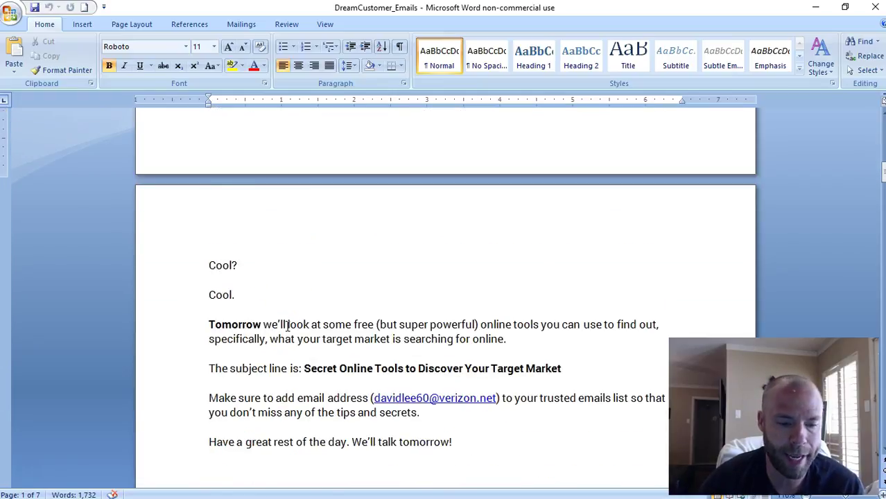
pyautogui.scroll(-2, 287, 326)
pyautogui.click(295, 303)
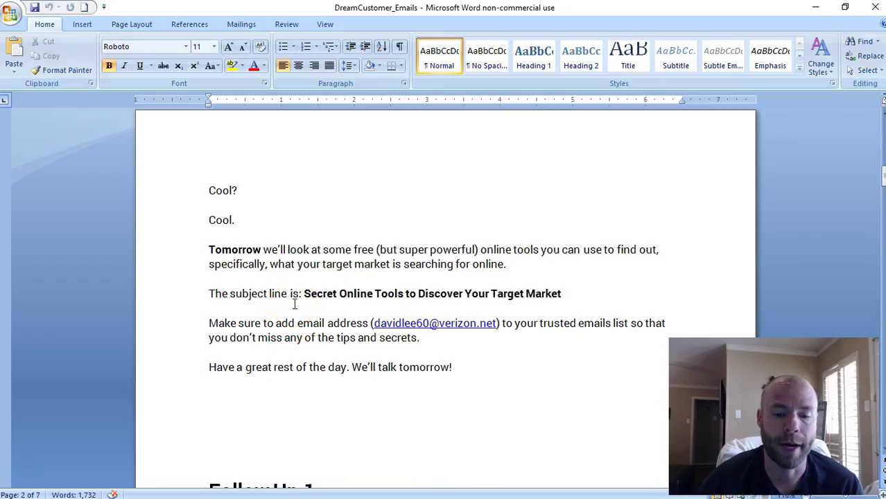
pyautogui.scroll(-1, 295, 304)
pyautogui.click(210, 256)
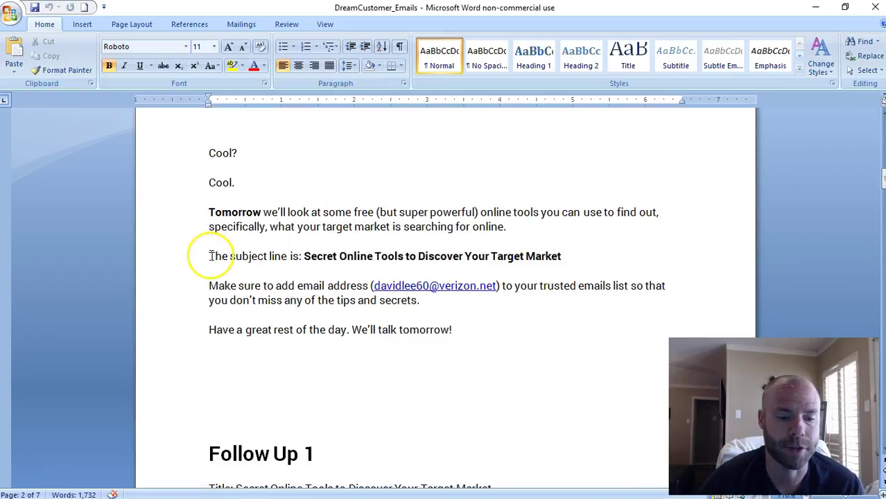
pyautogui.click(210, 256)
pyautogui.scroll(1, 210, 256)
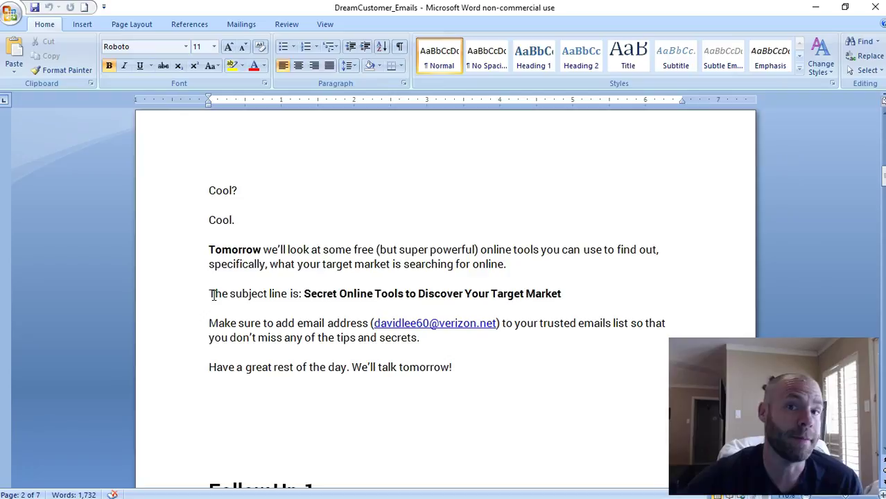
pyautogui.scroll(2, 233, 264)
pyautogui.scroll(-2, 232, 273)
pyautogui.scroll(4, 233, 270)
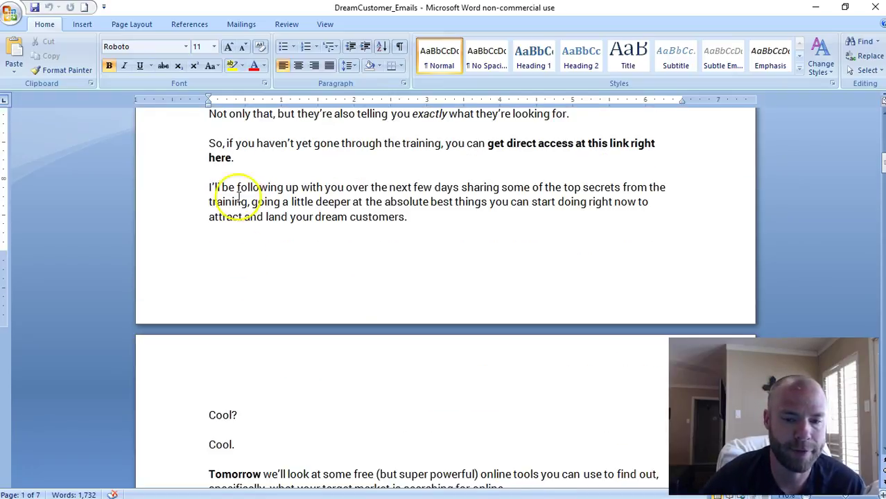
# Highlight the teaser sentence starting with "Tomorrow", clear the selection, and examine the request to add the sender to the trusted emails list.
pyautogui.scroll(-5, 303, 220)
pyautogui.click(209, 212)
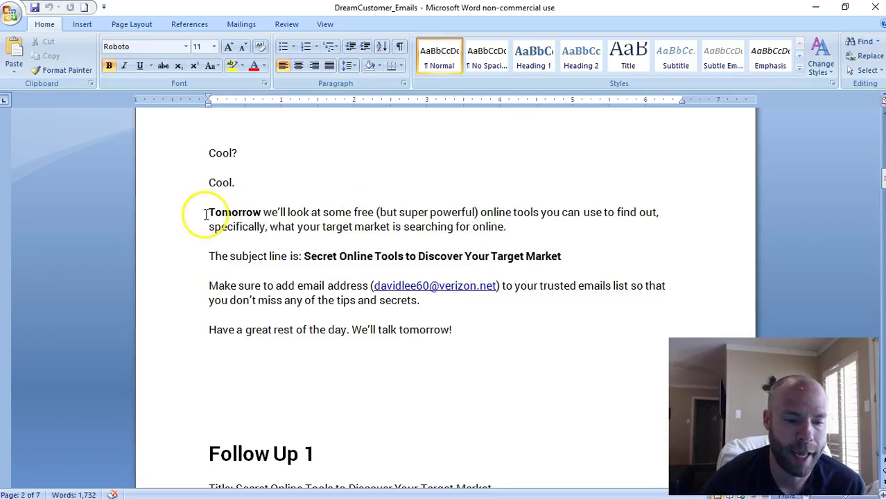
pyautogui.moveTo(209, 214); pyautogui.dragTo(581, 212)
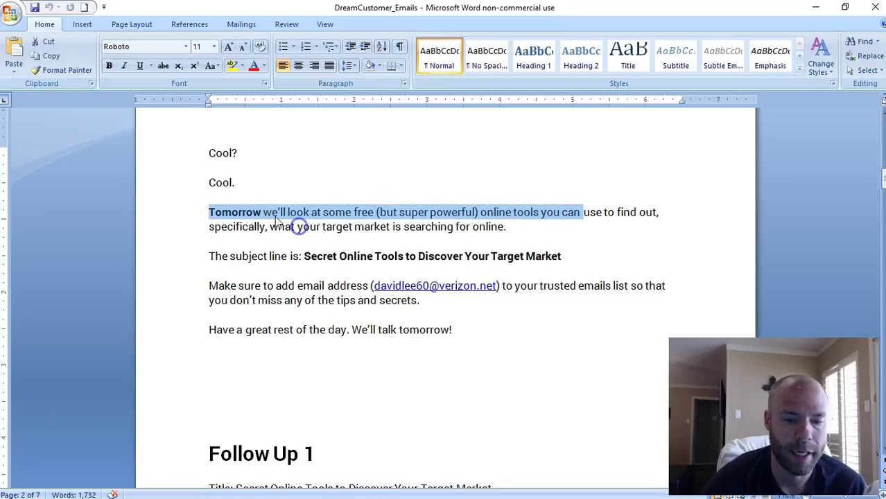
pyautogui.click(242, 227)
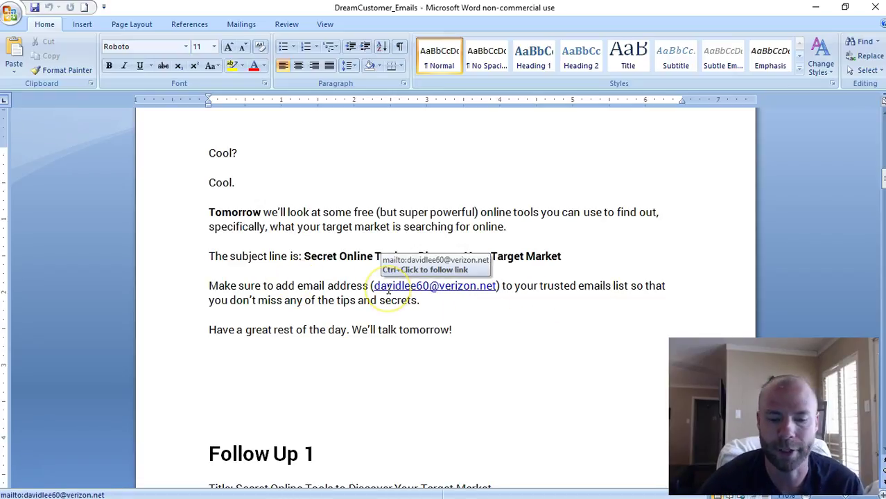
pyautogui.scroll(1, 271, 327)
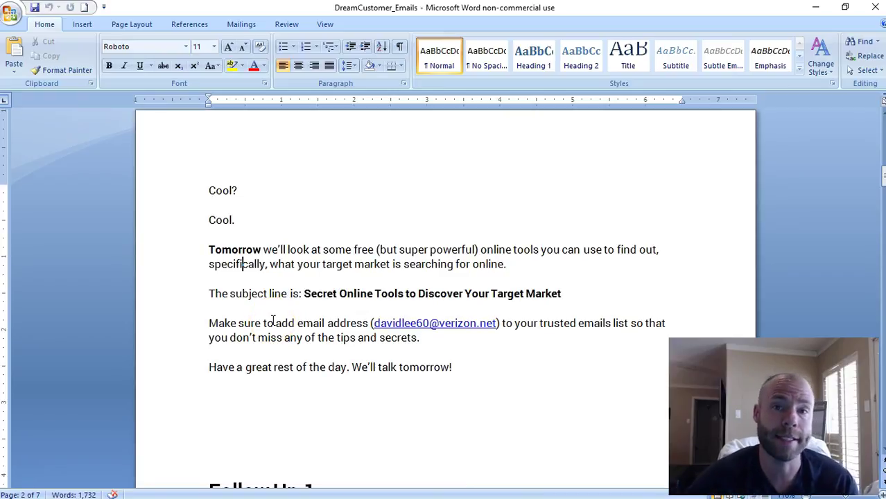
pyautogui.scroll(2, 277, 316)
pyautogui.click(286, 312)
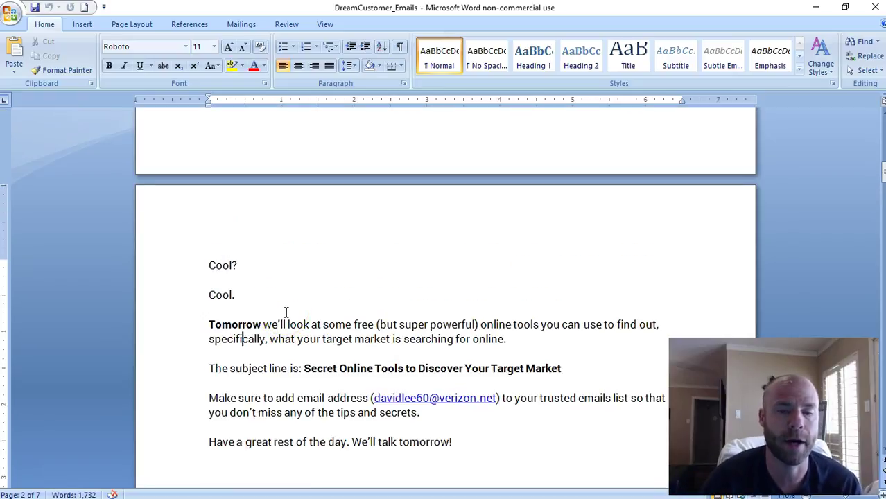
pyautogui.scroll(-3, 285, 312)
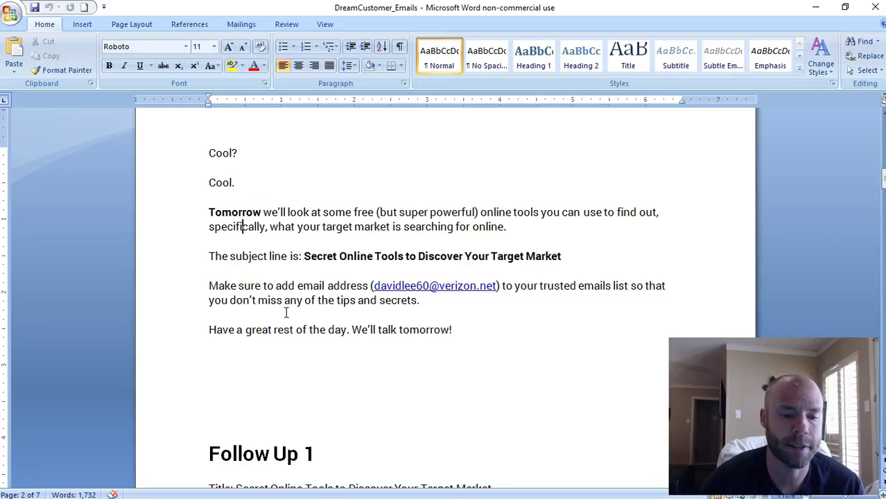
# Read through the Follow Up 1 and Follow Up 2 emails, checking their titles, links and next-email teasers.
pyautogui.scroll(-7, 279, 283)
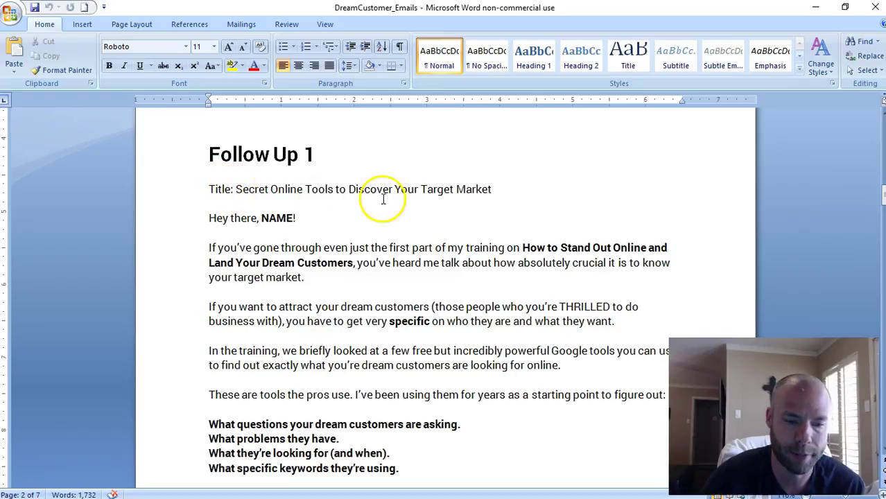
pyautogui.scroll(-7, 257, 254)
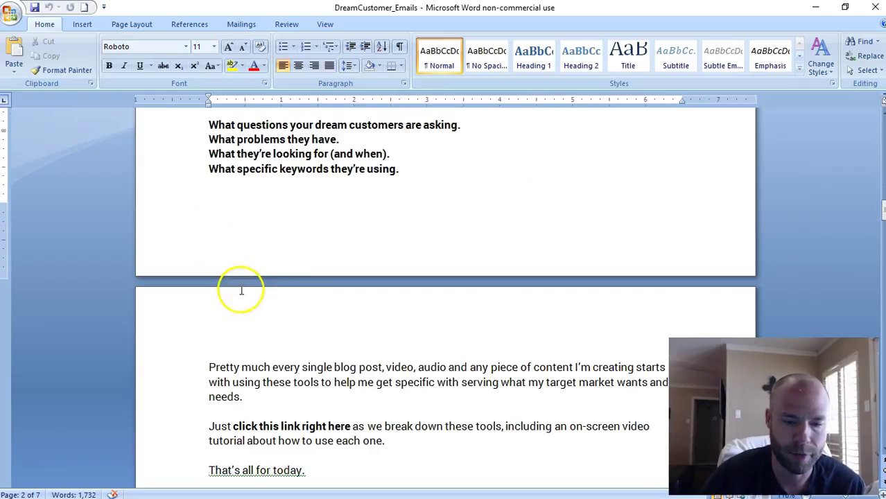
pyautogui.scroll(-13, 288, 277)
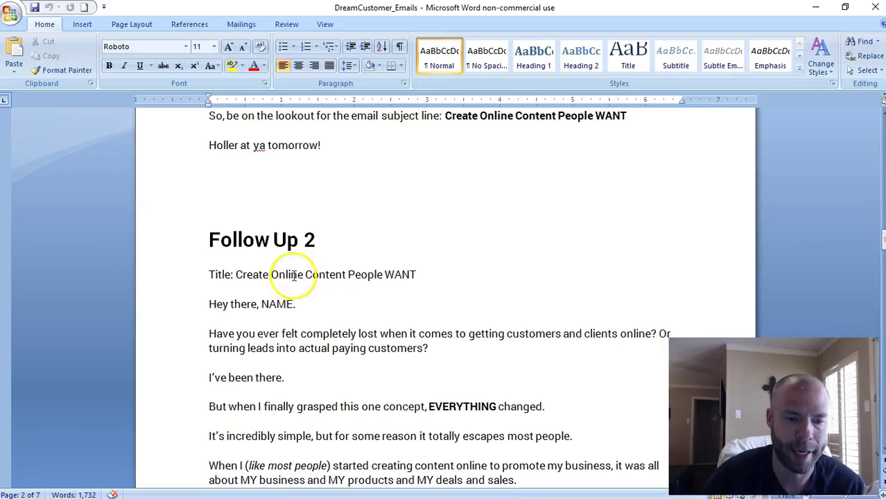
pyautogui.scroll(-9, 321, 241)
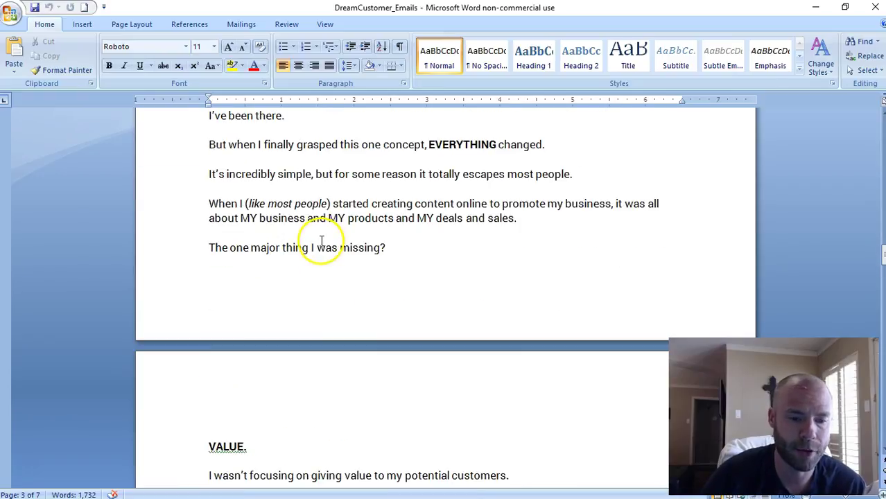
pyautogui.scroll(-13, 281, 308)
pyautogui.scroll(3, 275, 310)
pyautogui.scroll(5, 275, 310)
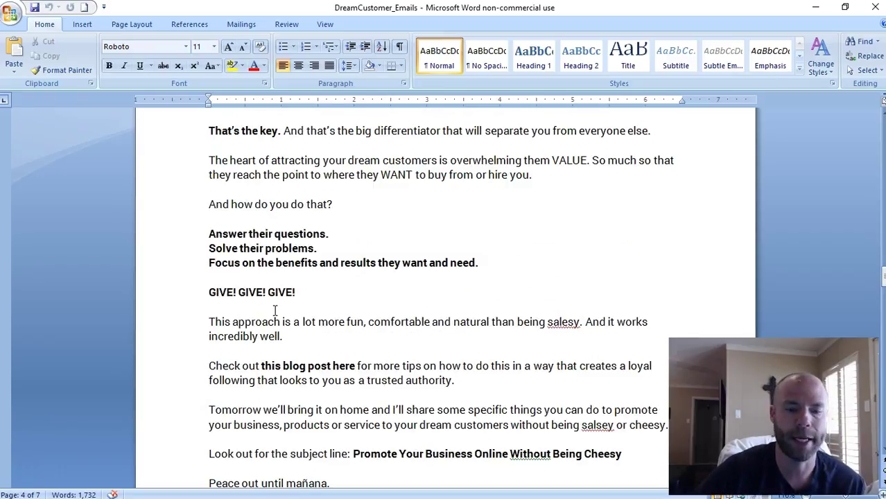
# Read through the end of Follow Up 2, all of Follow Up 3 and the opening of Follow Up 4 – Final Offer.
pyautogui.click(260, 317)
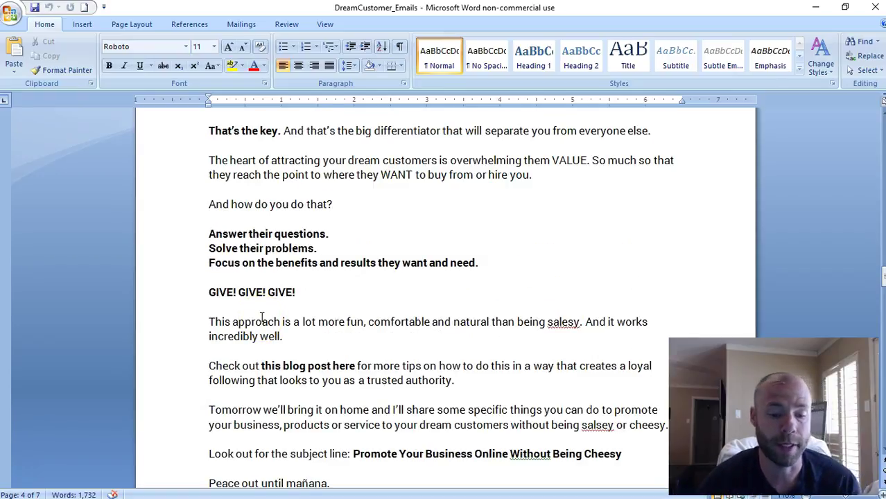
pyautogui.scroll(-8, 270, 312)
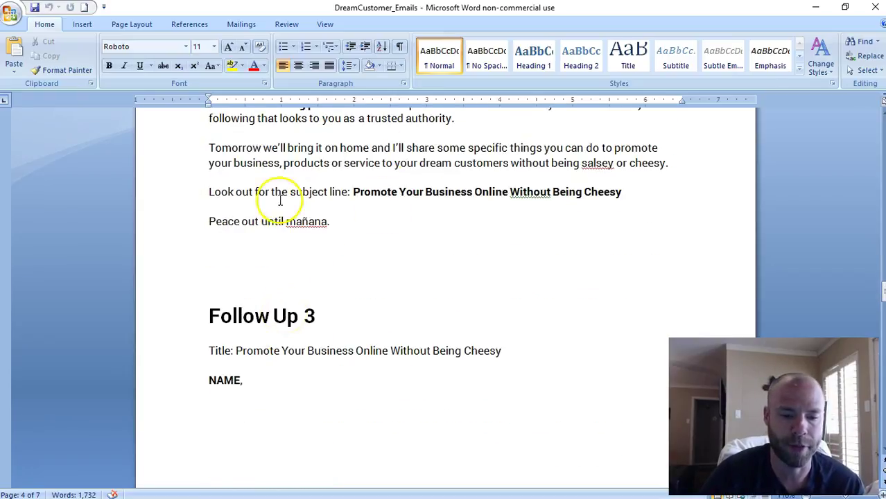
pyautogui.scroll(-2, 283, 265)
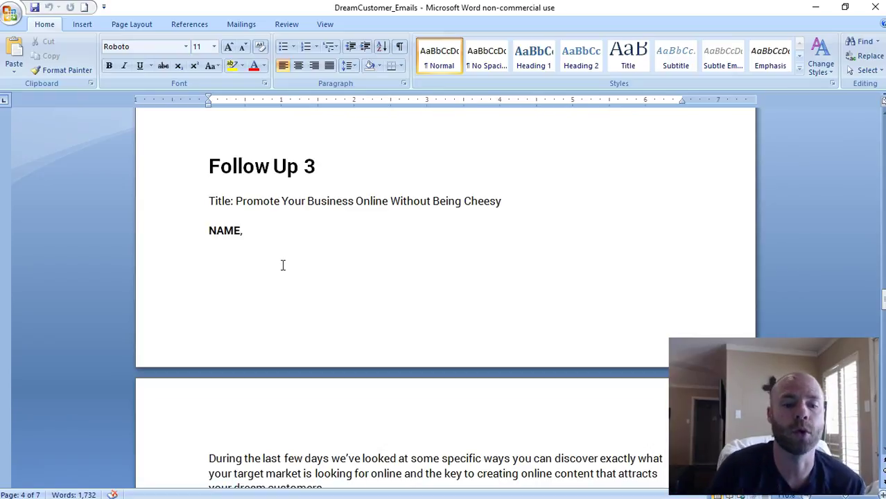
pyautogui.scroll(-10, 313, 245)
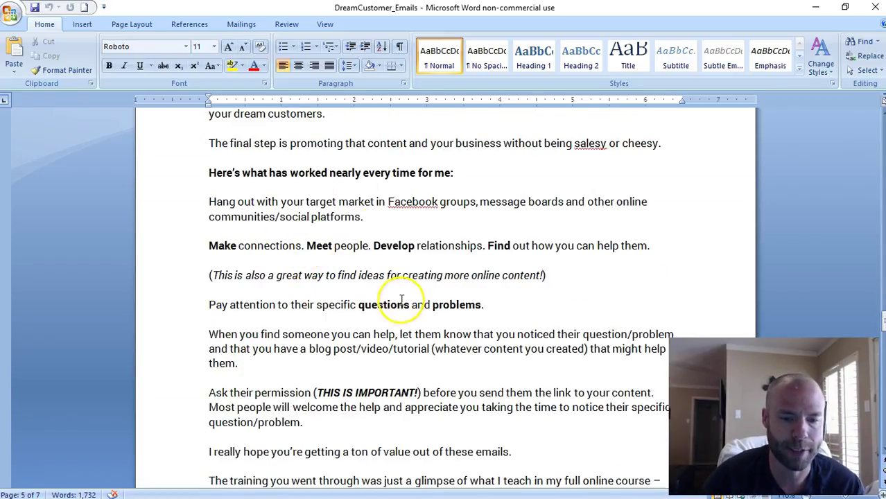
pyautogui.scroll(-1, 399, 296)
pyautogui.scroll(-10, 363, 293)
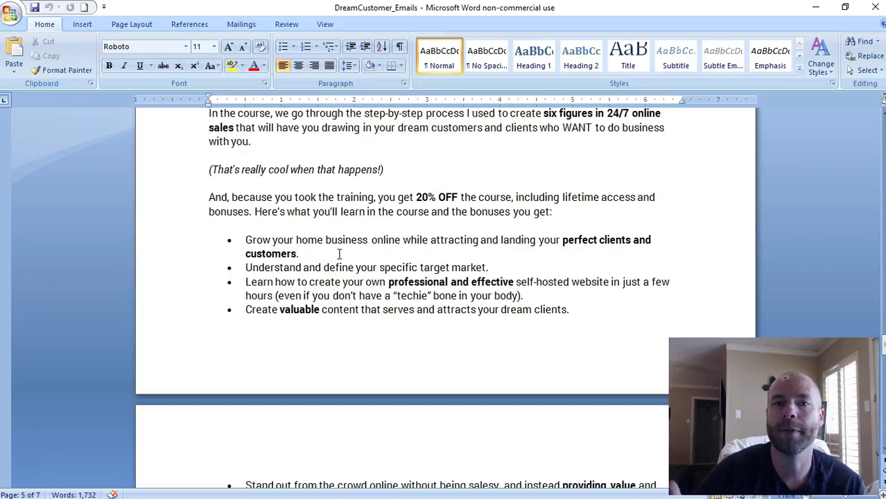
pyautogui.scroll(-10, 338, 255)
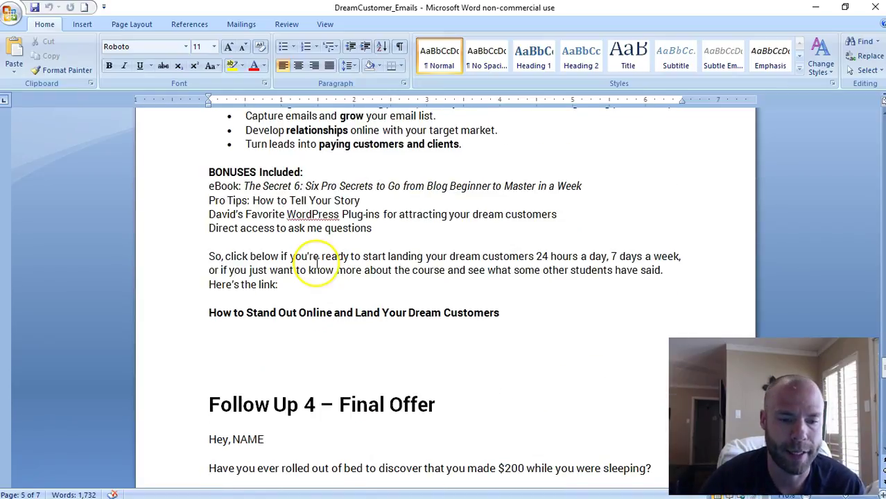
pyautogui.scroll(-1, 317, 264)
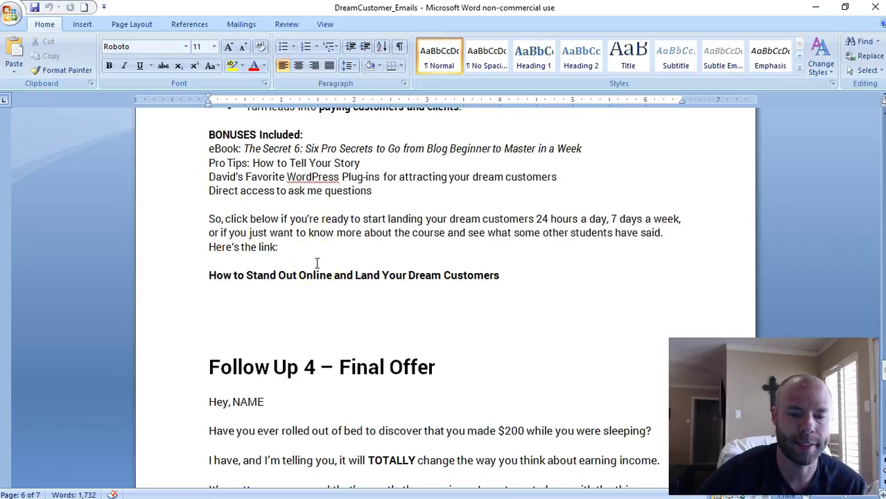
pyautogui.scroll(-4, 317, 263)
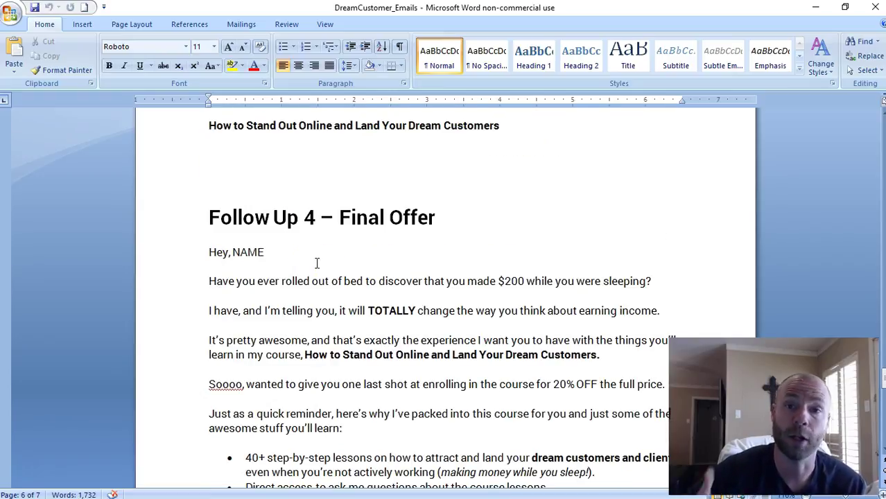
pyautogui.scroll(1, 317, 263)
pyautogui.scroll(-2, 317, 264)
# Review Follow Up 3's course pitch, 20% OFF offer, bonuses and course link again, and return to the start of the document.
pyautogui.scroll(8, 317, 264)
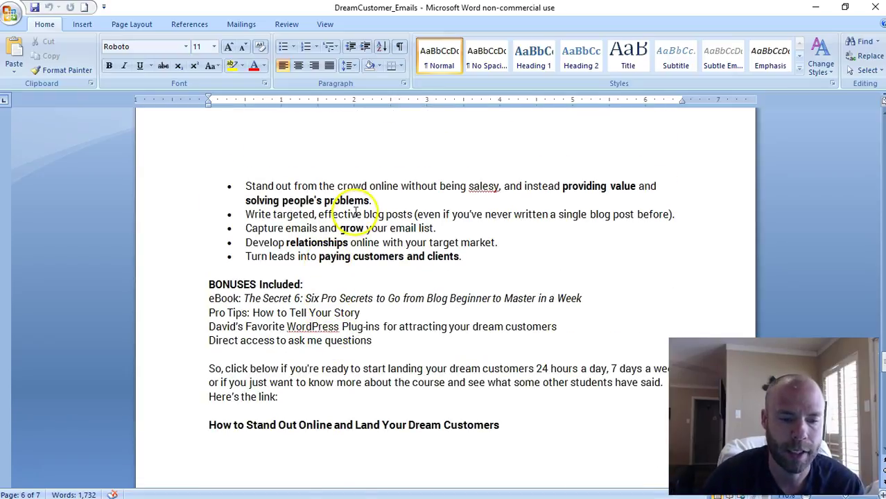
pyautogui.scroll(9, 347, 205)
pyautogui.scroll(2, 347, 241)
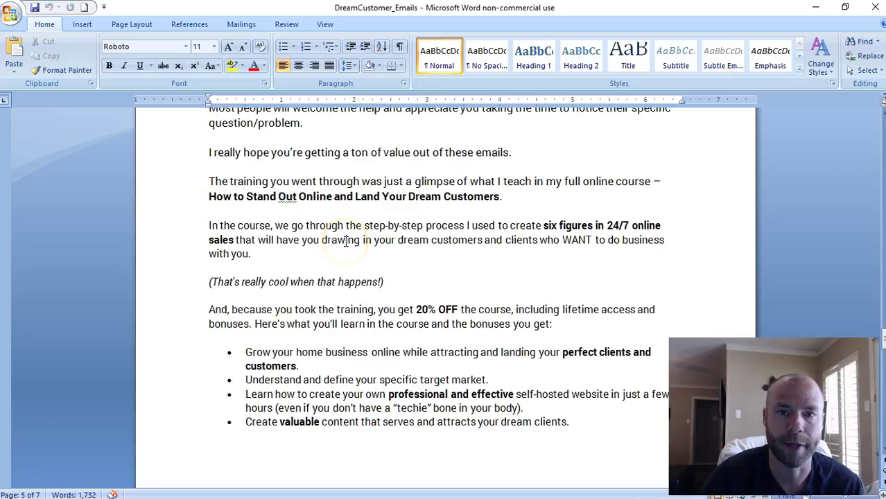
pyautogui.scroll(-10, 347, 241)
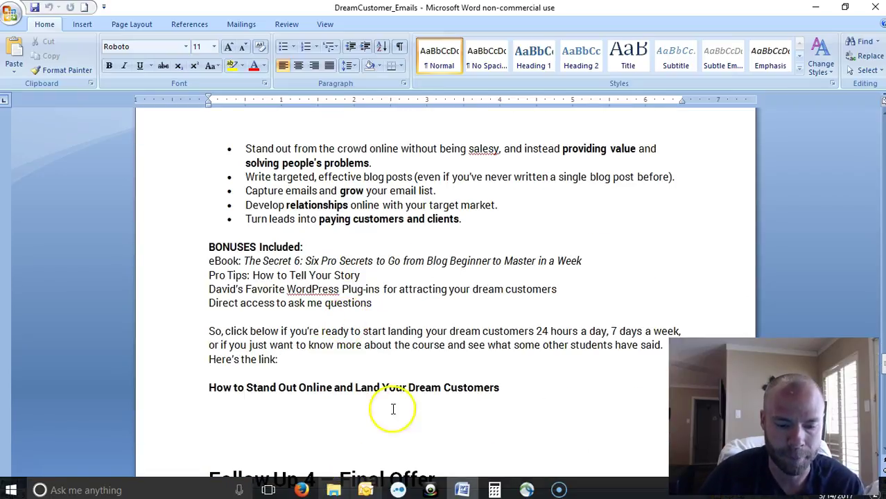
pyautogui.scroll(-7, 388, 229)
pyautogui.scroll(11, 354, 312)
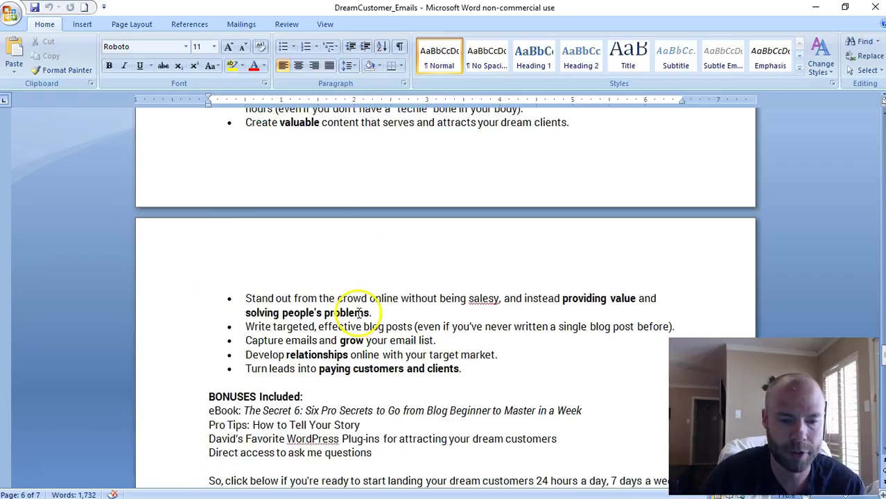
pyautogui.scroll(5, 359, 313)
pyautogui.scroll(13, 682, 322)
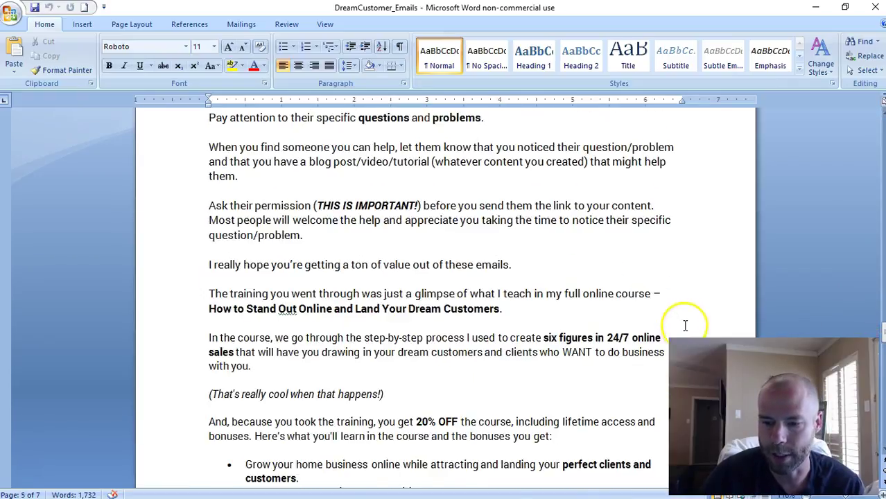
pyautogui.moveTo(884, 316); pyautogui.dragTo(882, 129)
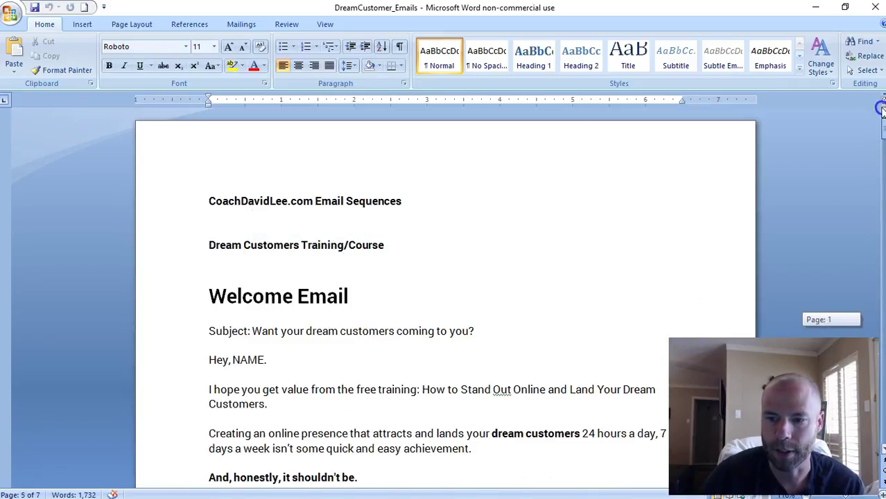
# Switch to MailerLite in Firefox and create a new automation workflow named "Dream Customers NEW".
pyautogui.moveTo(59, 494)
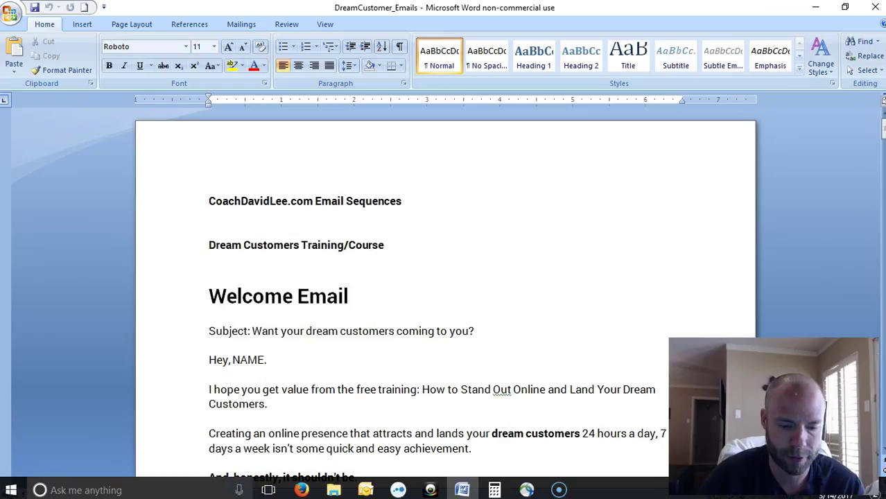
pyautogui.click(301, 490)
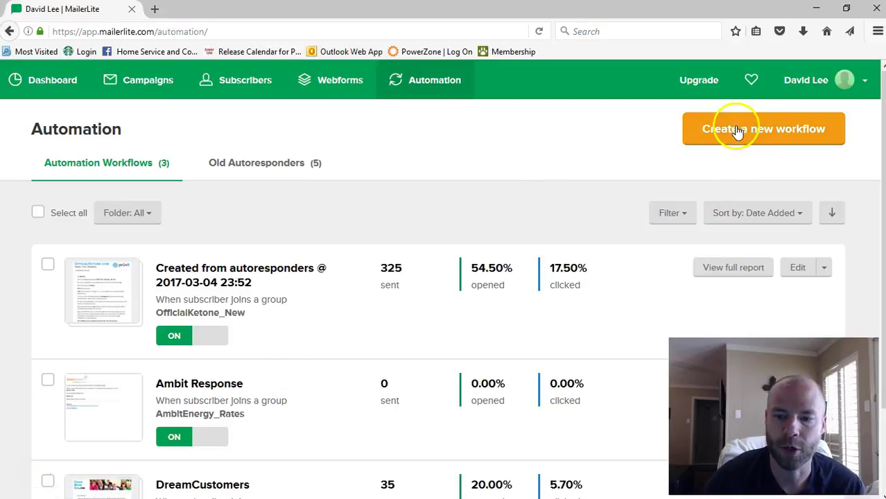
pyautogui.click(757, 139)
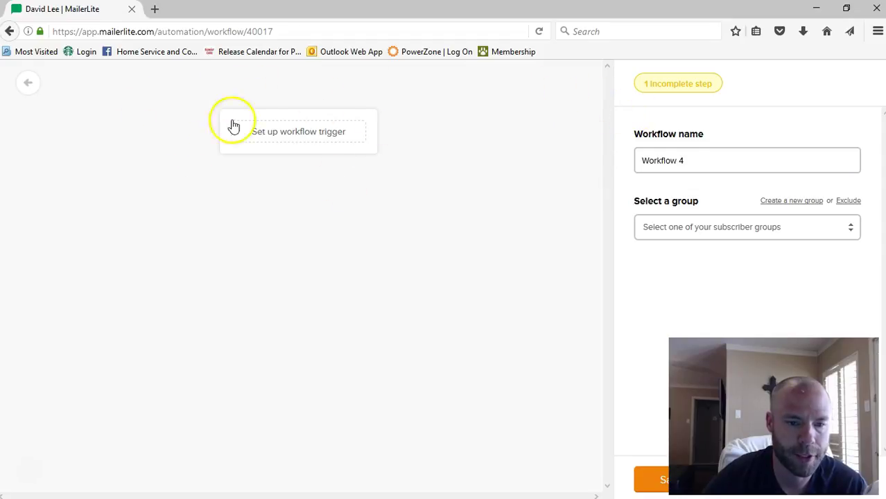
pyautogui.tripleClick(660, 160)
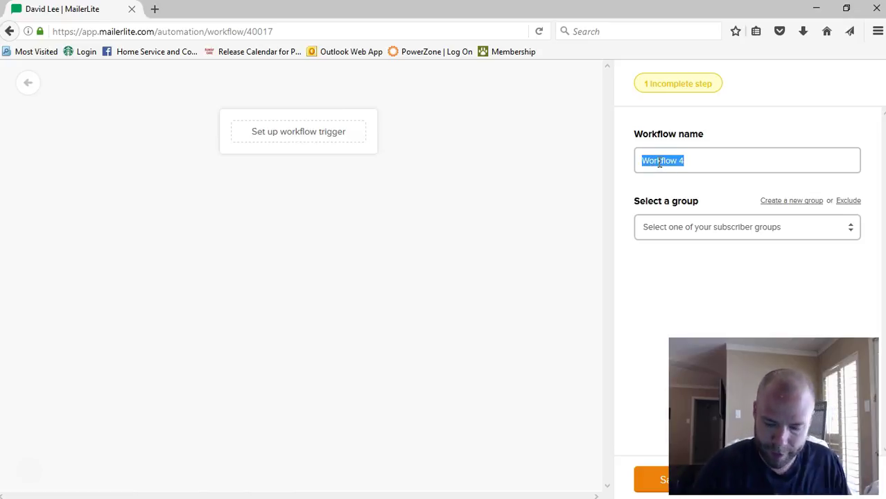
pyautogui.write('Dream C')
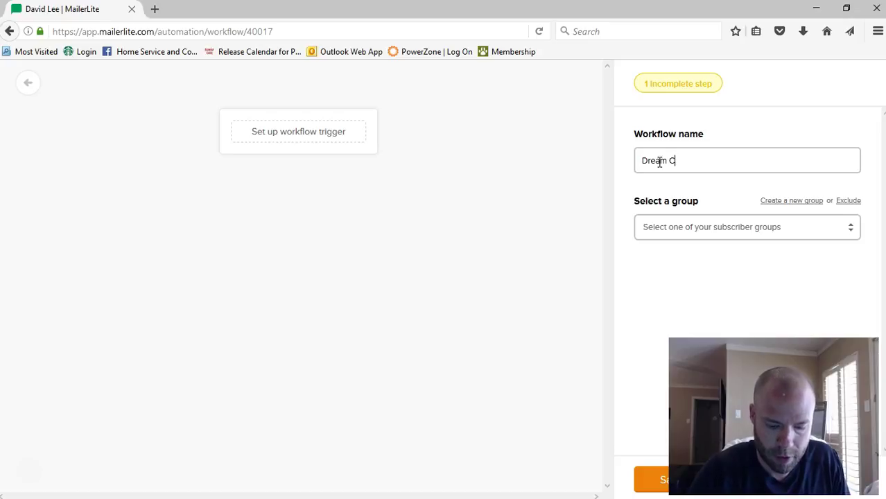
pyautogui.write('ustmrsoe')
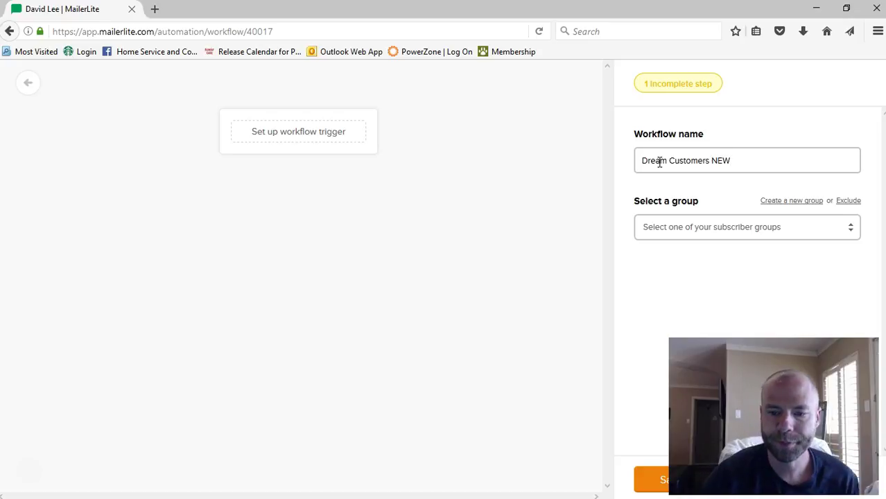
# Assign the DreamCustomersNew subscriber group to the workflow and save it with the trigger "When subscriber joins a group".
pyautogui.click(852, 228)
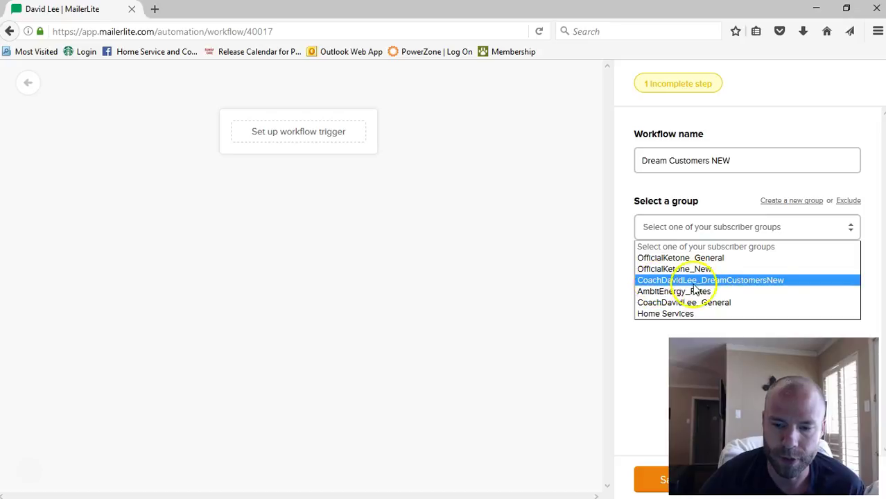
pyautogui.click(760, 283)
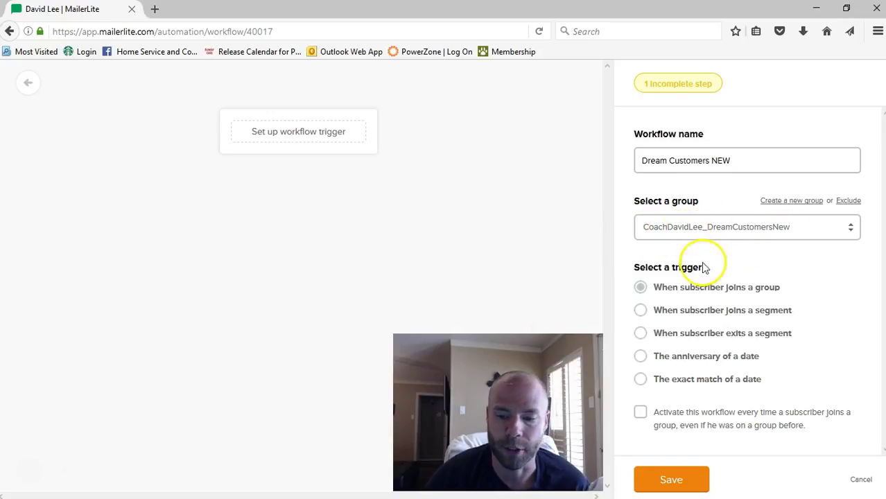
pyautogui.click(669, 482)
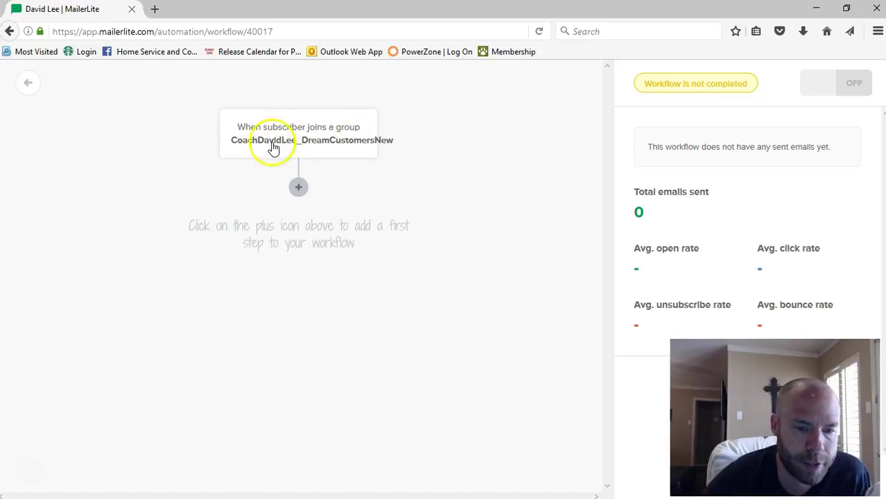
# Add an email as the first step after the workflow trigger and look over its sender and content settings.
pyautogui.click(298, 189)
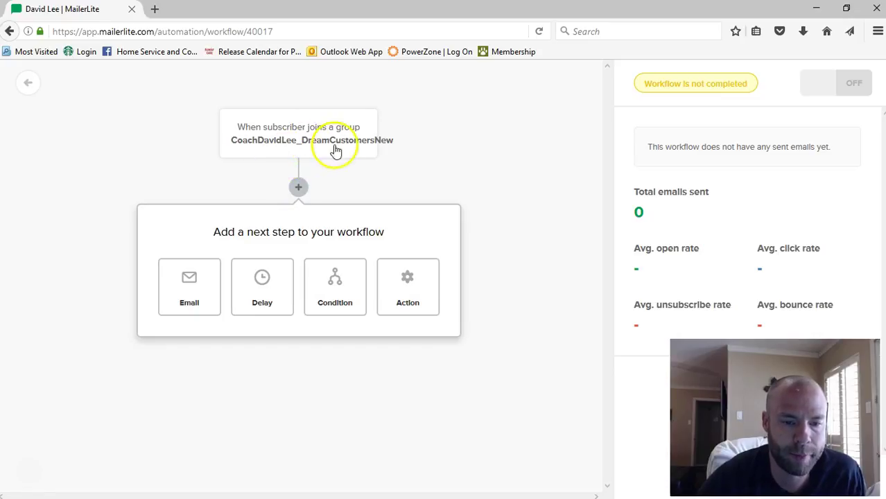
pyautogui.click(190, 287)
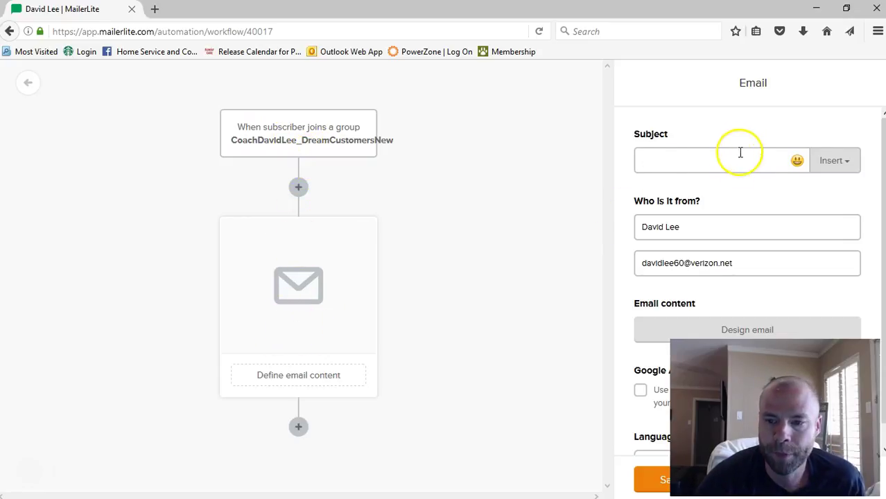
pyautogui.scroll(-1, 754, 201)
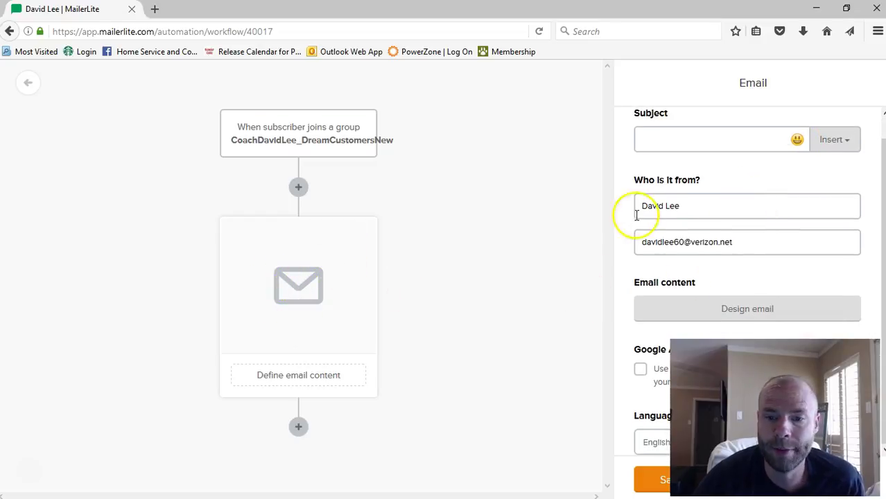
pyautogui.scroll(1, 636, 216)
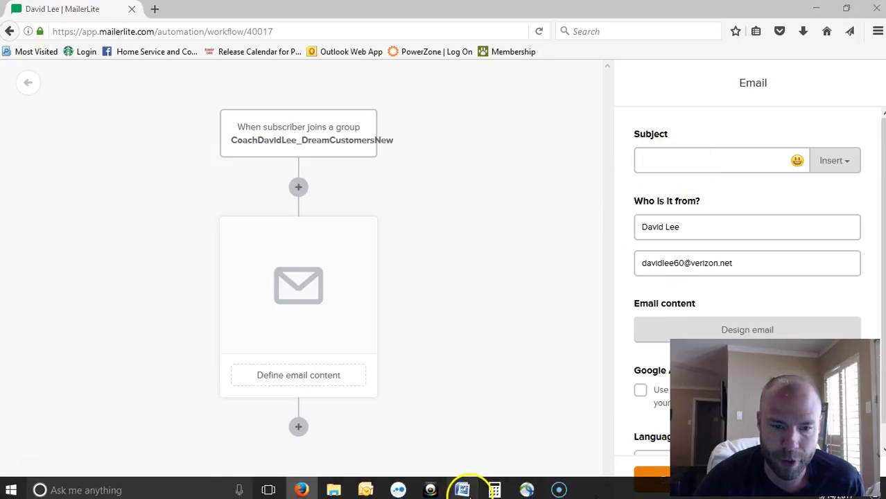
# Switch to Word and copy the Welcome Email's subject text "Want your dream customers coming to you?".
pyautogui.click(465, 494)
pyautogui.scroll(-1, 250, 305)
pyautogui.tripleClick(213, 220)
pyautogui.click(276, 291)
pyautogui.moveTo(251, 257); pyautogui.dragTo(475, 255)
pyautogui.rightClick(462, 256)
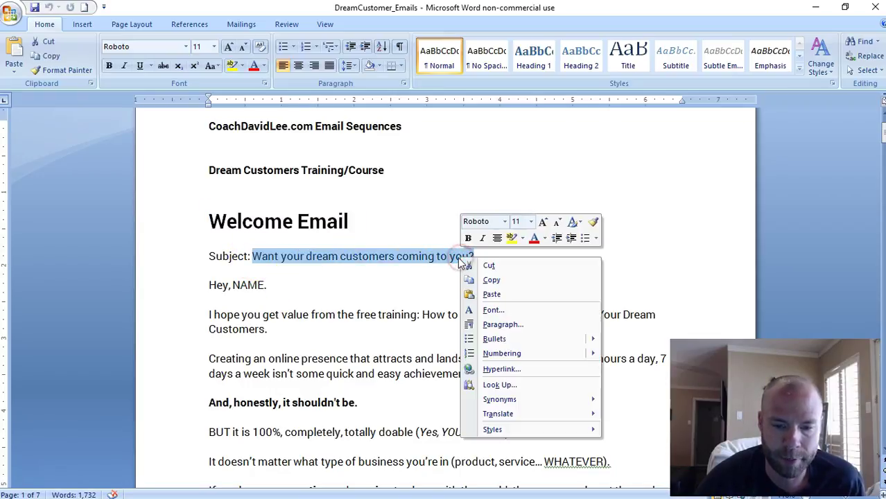
pyautogui.click(474, 280)
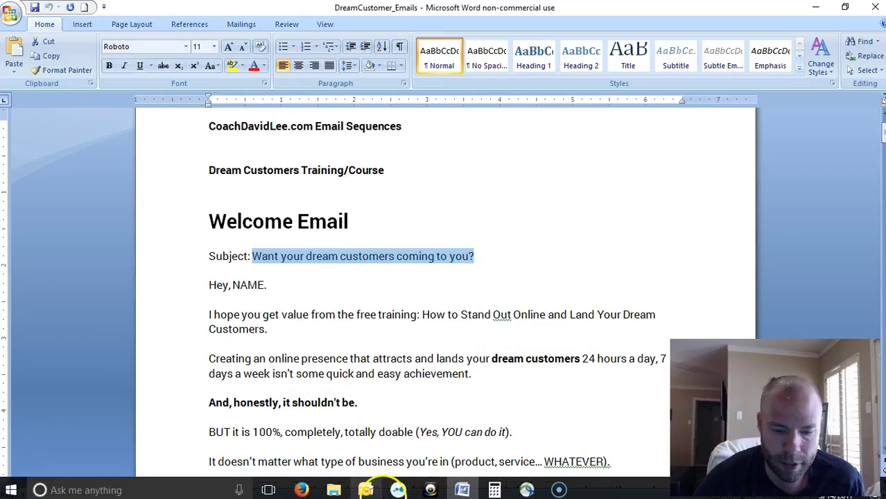
# Return to MailerLite in Firefox, paste "Want your dream customers coming to you?" as the email's subject, and check its beginning.
pyautogui.click(301, 493)
pyautogui.click(711, 163)
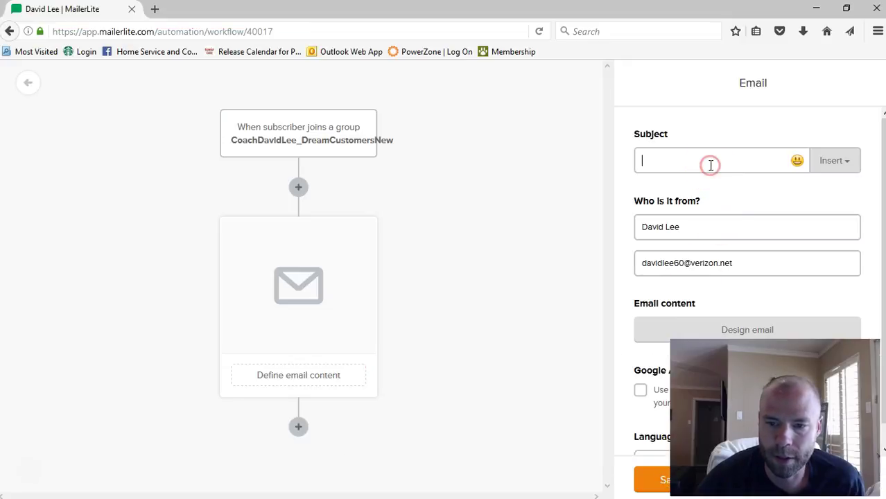
pyautogui.rightClick(696, 162)
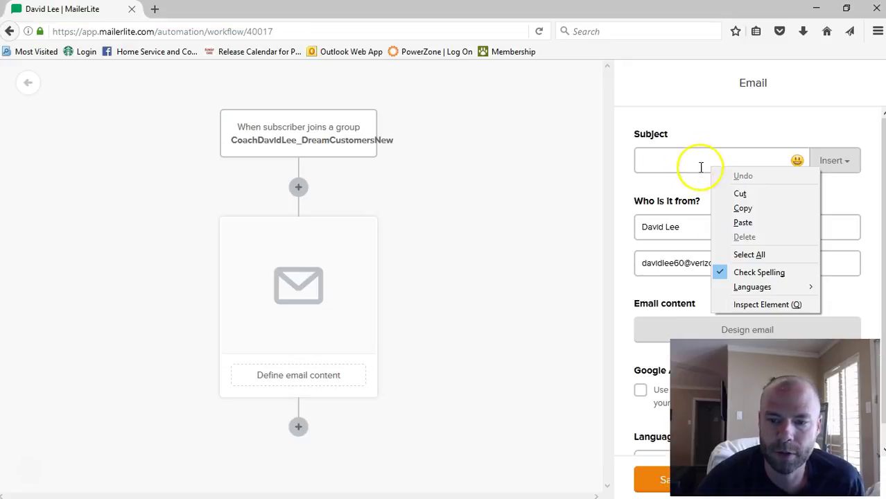
pyautogui.click(744, 221)
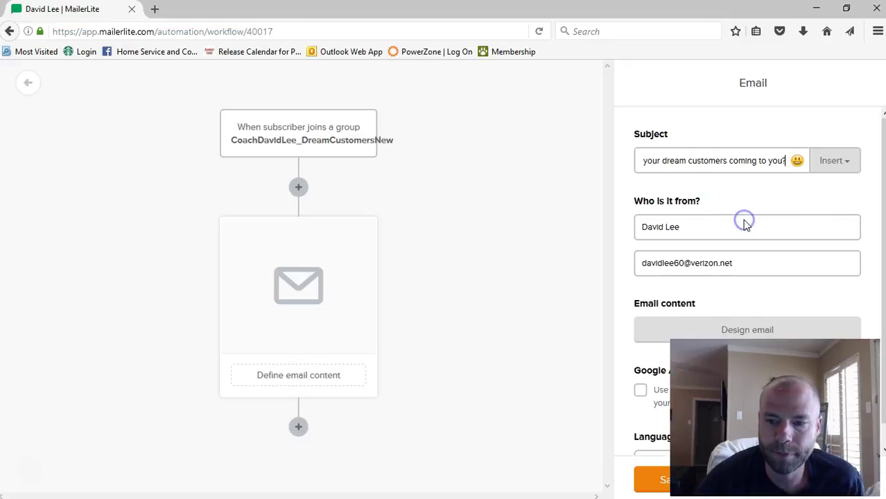
pyautogui.click(652, 166)
pyautogui.press('Home')
# Start designing the email's content and base it on the recently sent "Get more people to l..." email.
pyautogui.scroll(-1, 620, 242)
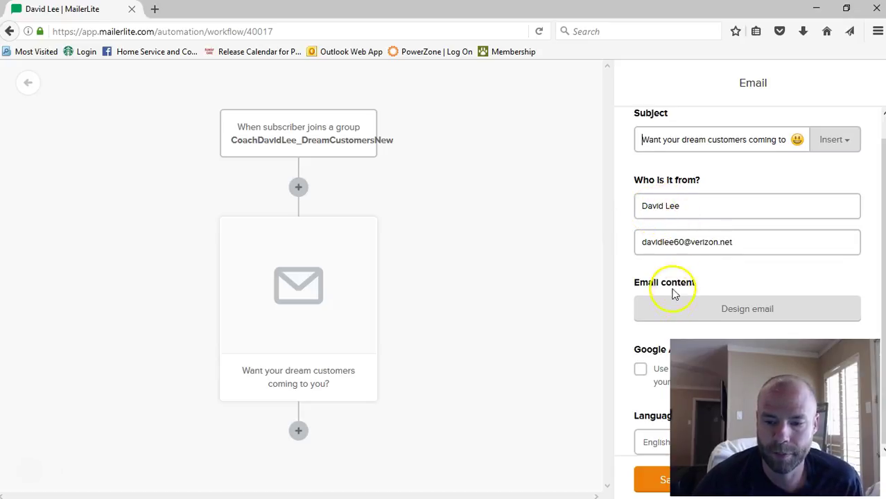
pyautogui.click(746, 315)
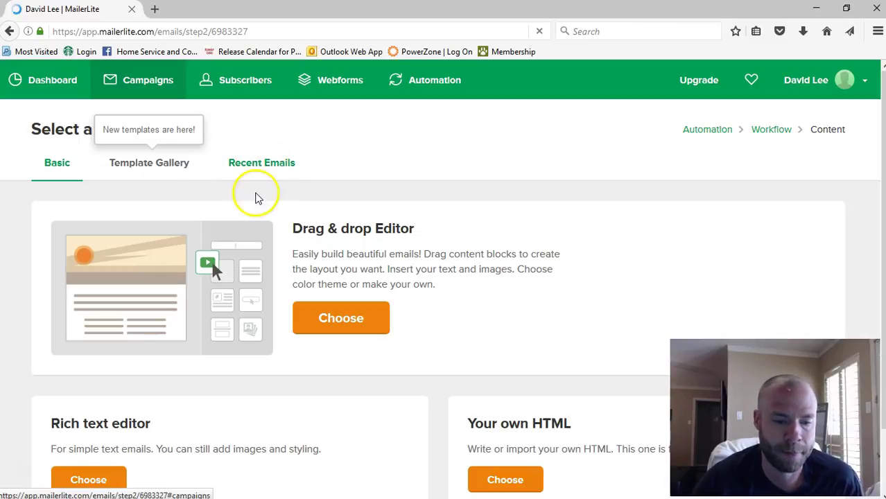
pyautogui.scroll(-2, 254, 200)
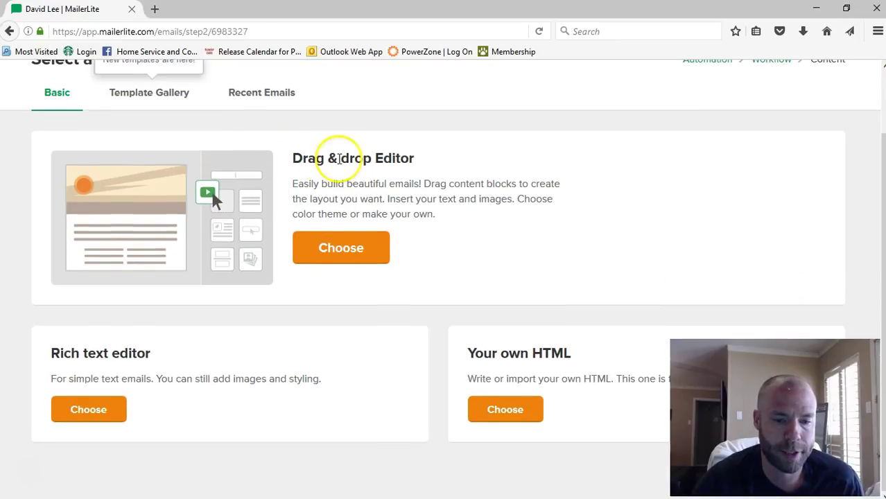
pyautogui.click(333, 251)
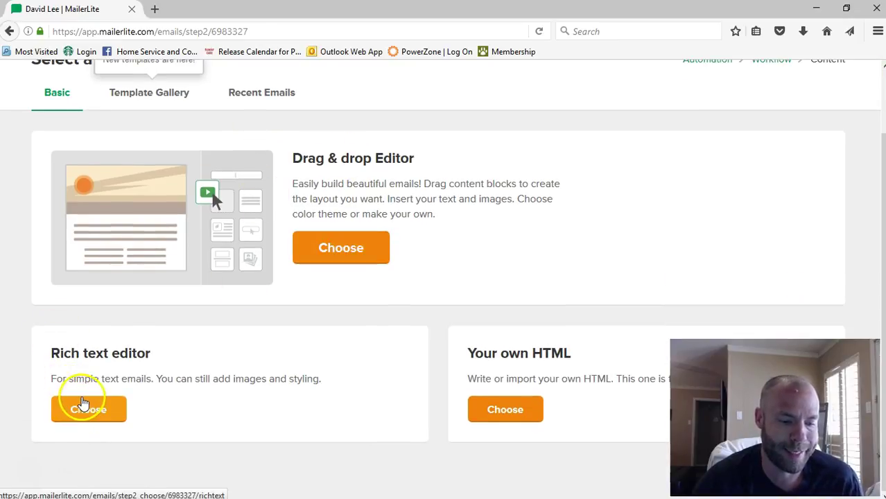
pyautogui.scroll(2, 263, 395)
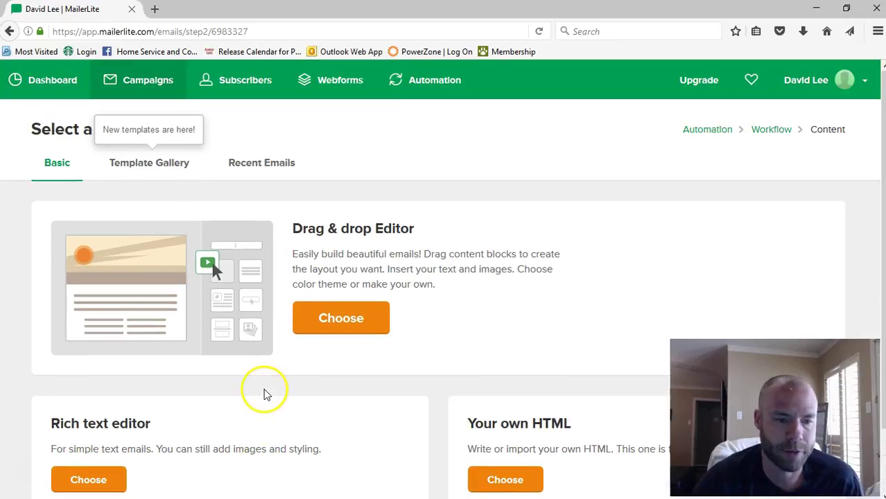
pyautogui.click(247, 168)
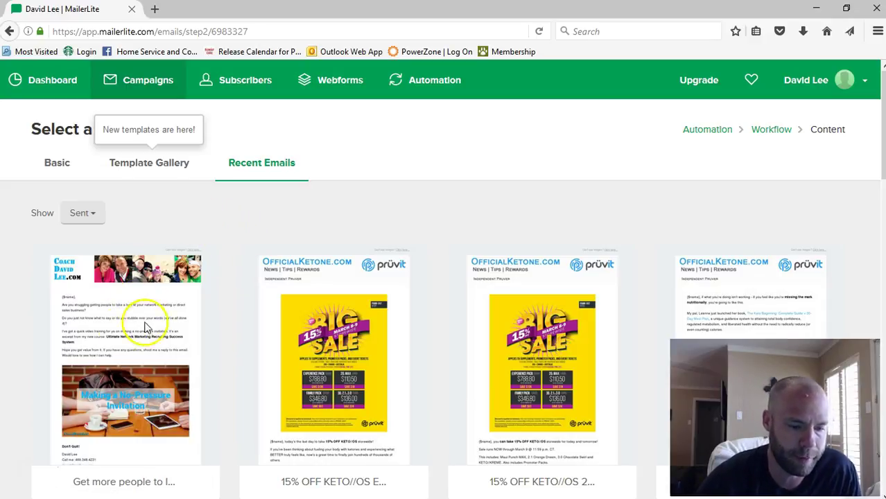
pyautogui.moveTo(123, 341)
pyautogui.click(119, 379)
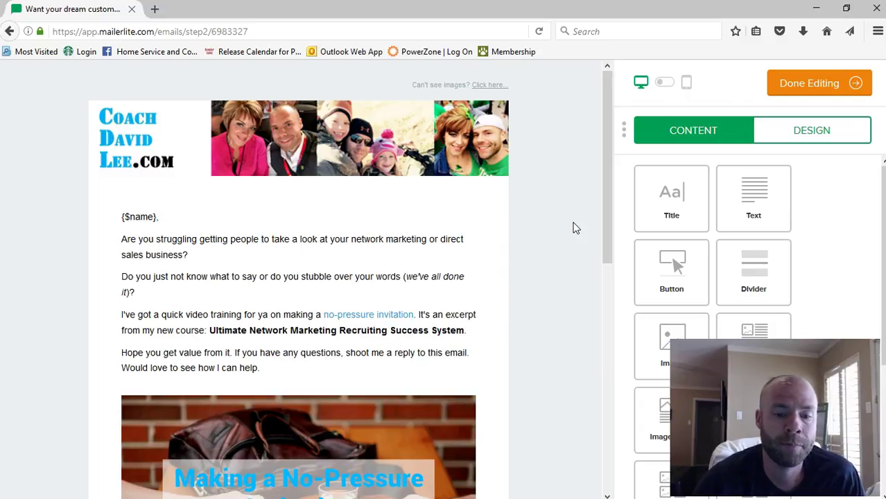
# Delete the "Making a No-Pressure Invitation" image block from the email.
pyautogui.scroll(-5, 569, 231)
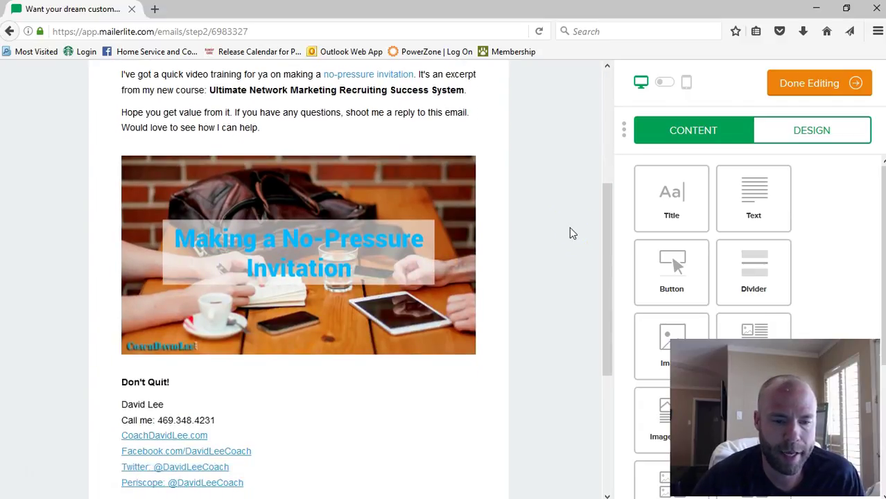
pyautogui.scroll(1, 485, 233)
pyautogui.click(473, 187)
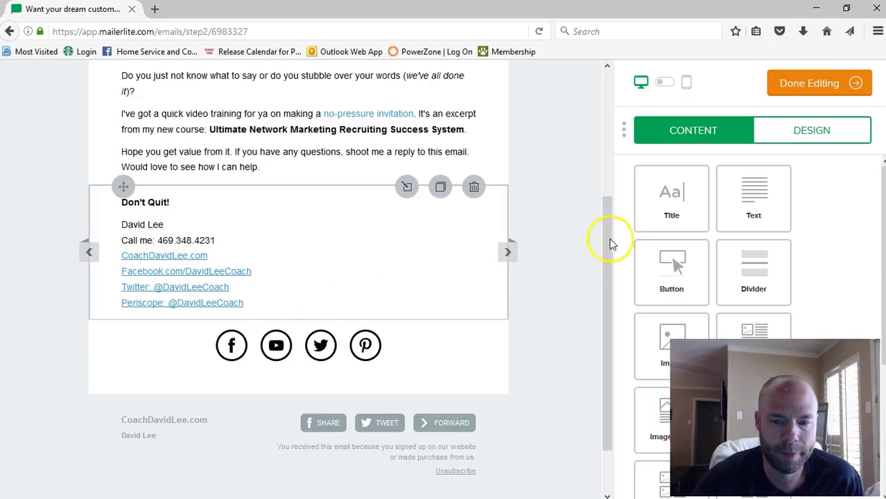
# Open the main text block below the header banner for editing and look over its content fields.
pyautogui.scroll(5, 610, 242)
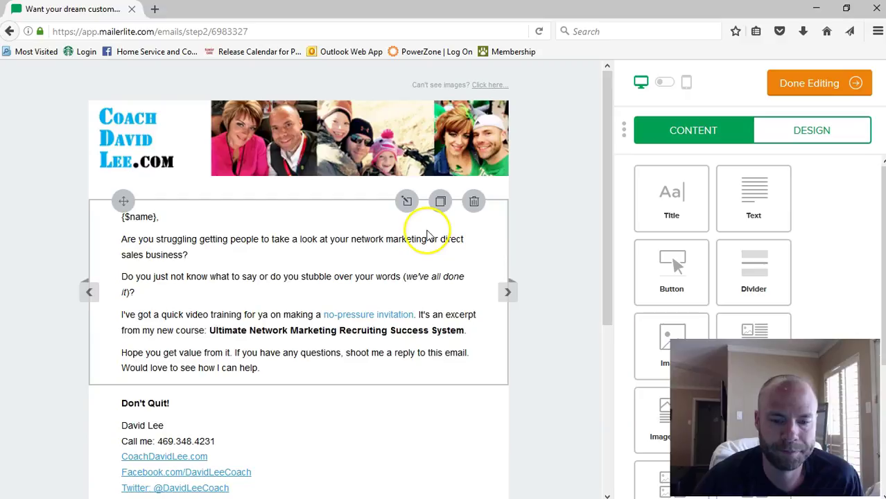
pyautogui.click(406, 204)
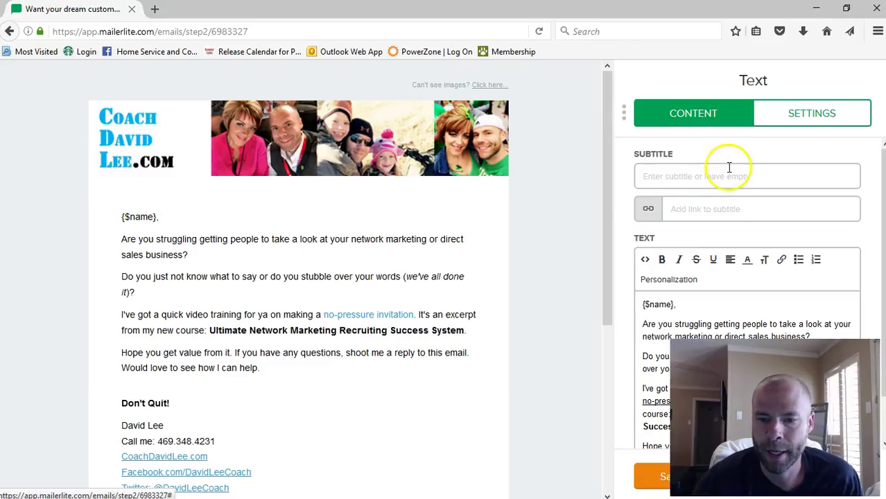
pyautogui.click(693, 113)
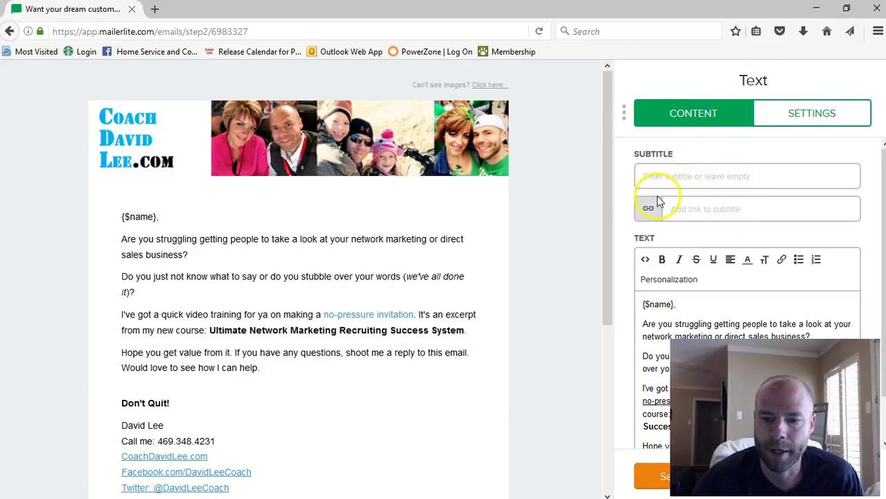
pyautogui.scroll(-1, 628, 198)
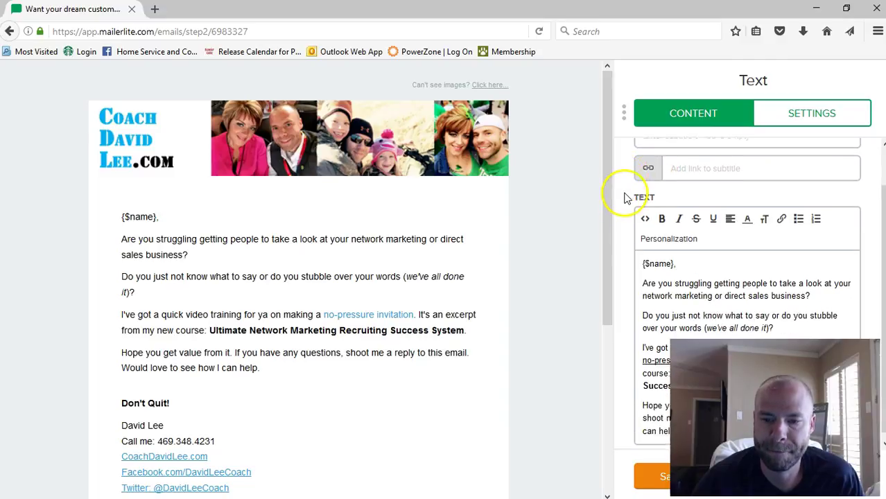
pyautogui.scroll(1, 638, 194)
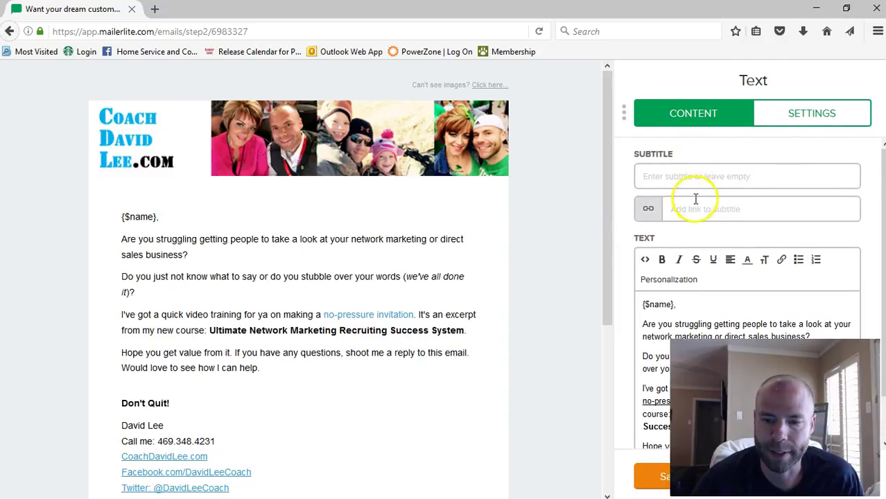
pyautogui.scroll(-1, 676, 235)
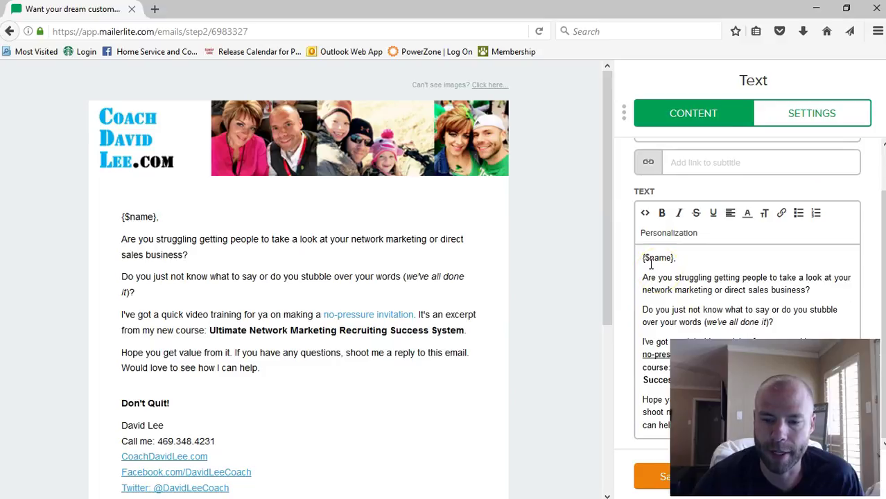
# Switch to Word and copy the Welcome Email's body from "Hey, NAME." through "We'll talk tomorrow!".
pyautogui.moveTo(474, 497)
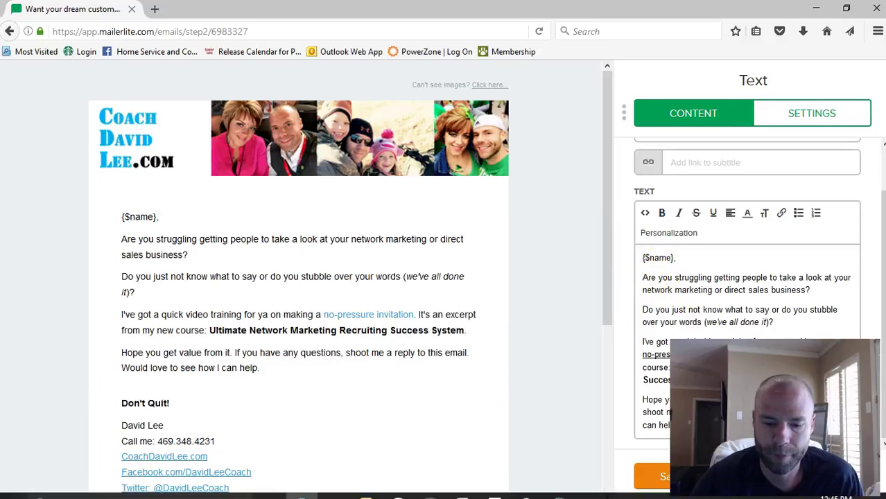
pyautogui.click(462, 490)
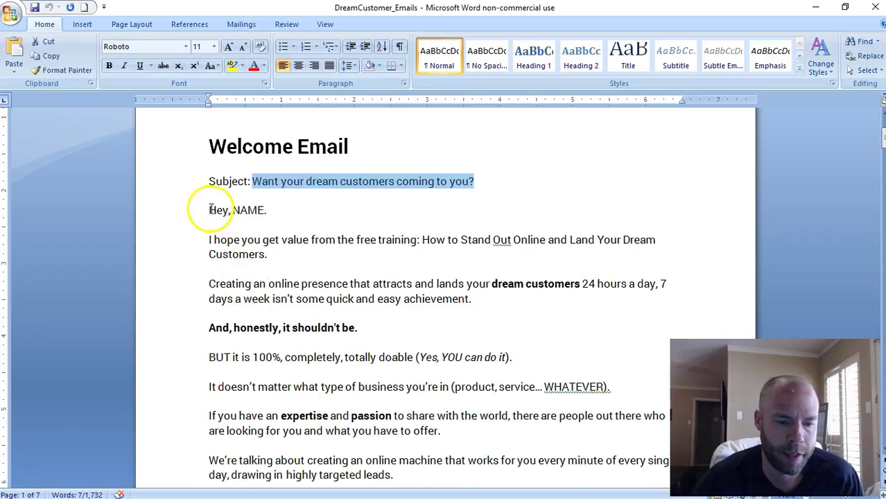
pyautogui.moveTo(209, 210); pyautogui.dragTo(360, 296)
pyautogui.moveTo(467, 305); pyautogui.dragTo(467, 308)
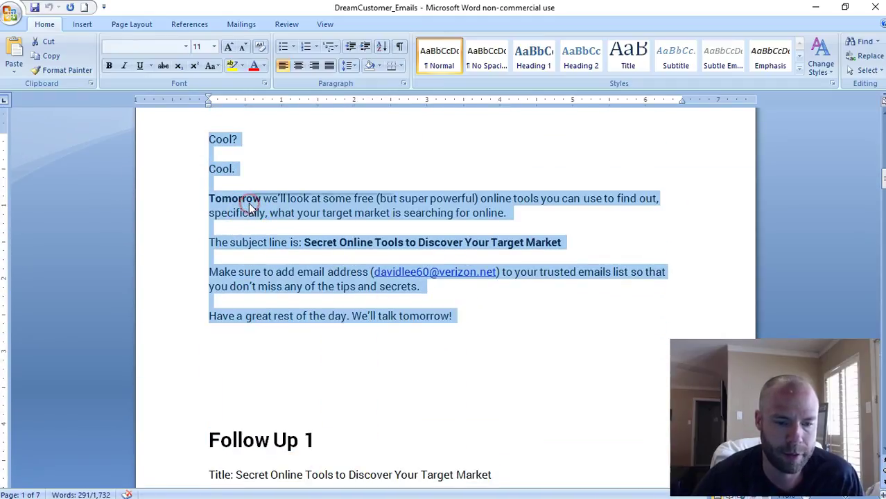
pyautogui.rightClick(249, 208)
pyautogui.click(263, 226)
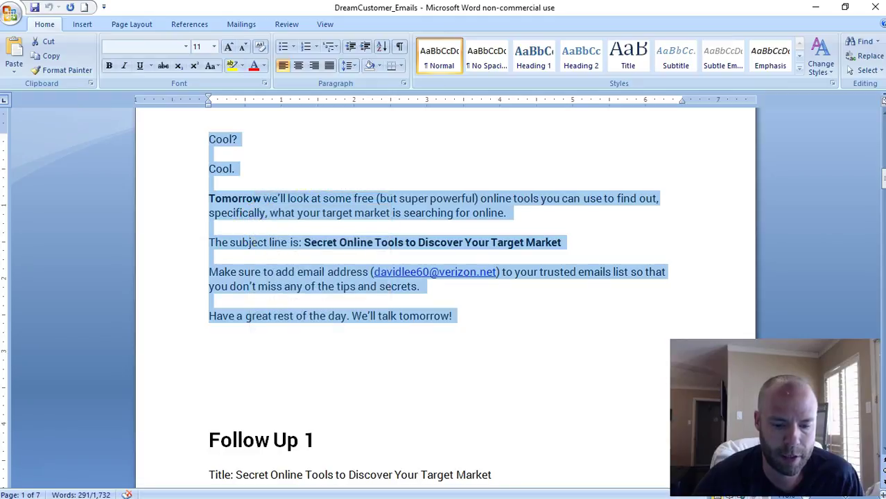
# Return to MailerLite in Firefox and replace the text block's old message with the copied Welcome Email body.
pyautogui.click(297, 486)
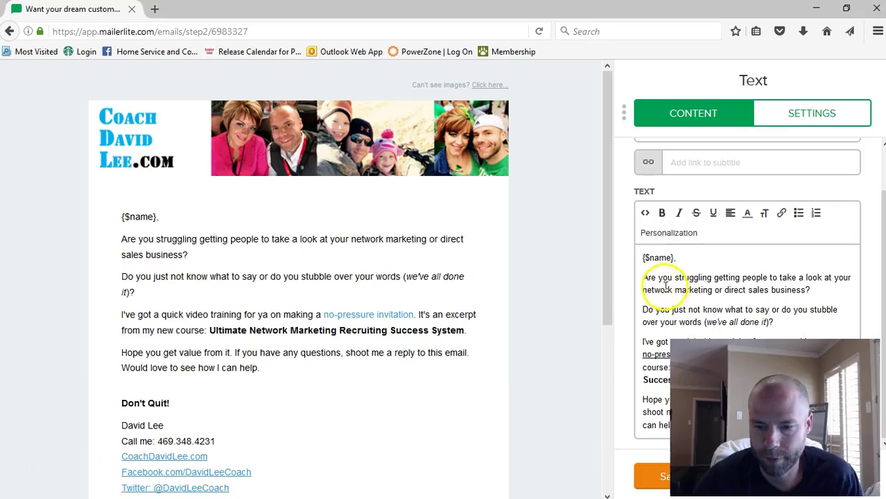
pyautogui.moveTo(644, 258); pyautogui.dragTo(693, 427)
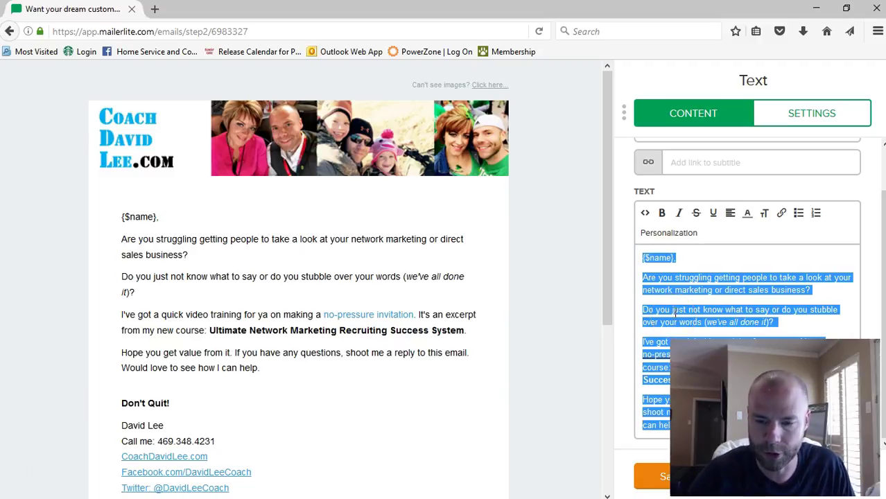
pyautogui.press('BackSpace')
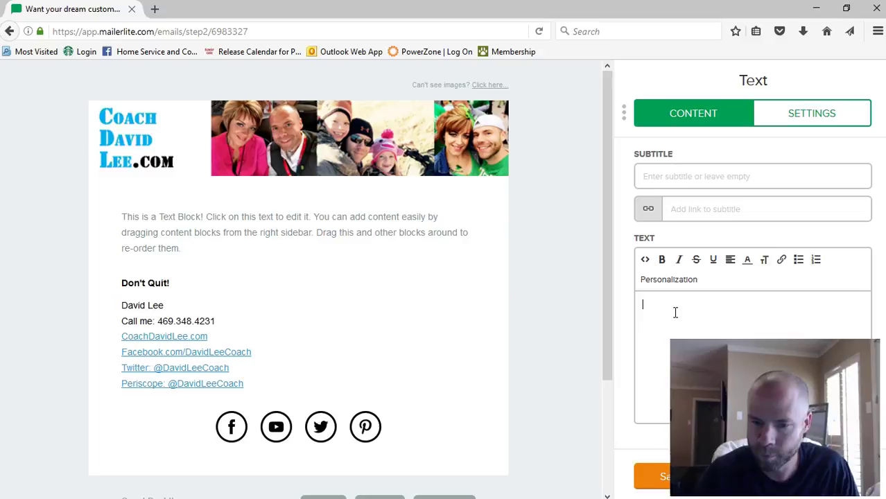
pyautogui.hotkey('ctrl', 'v')
# Set the color of the entire pasted message text to black.
pyautogui.click(661, 325)
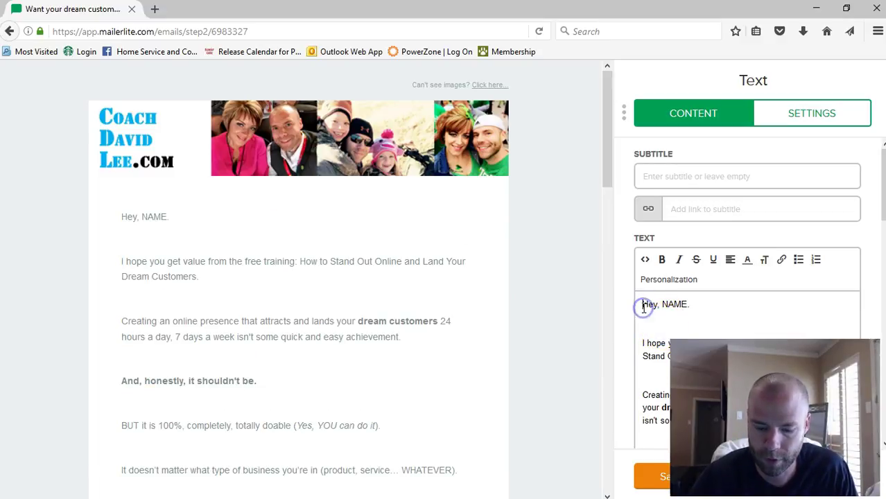
pyautogui.hotkey('ctrl', 'a')
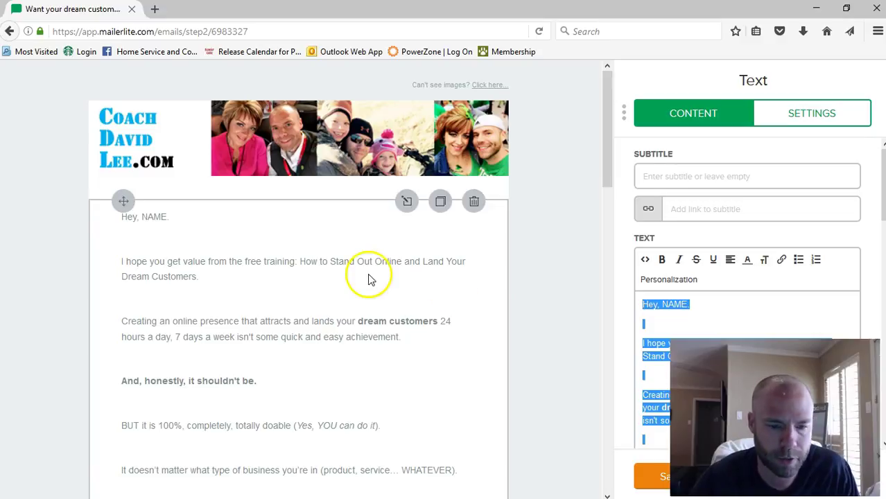
pyautogui.click(746, 263)
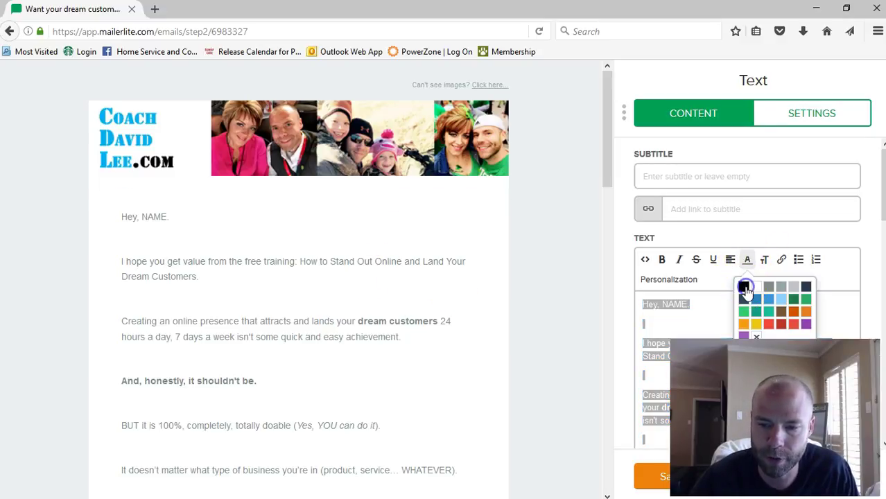
pyautogui.click(744, 287)
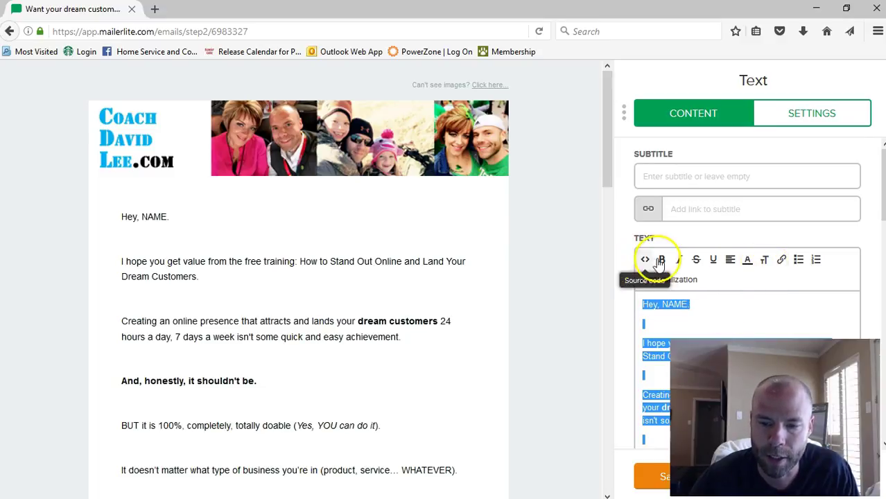
pyautogui.click(657, 321)
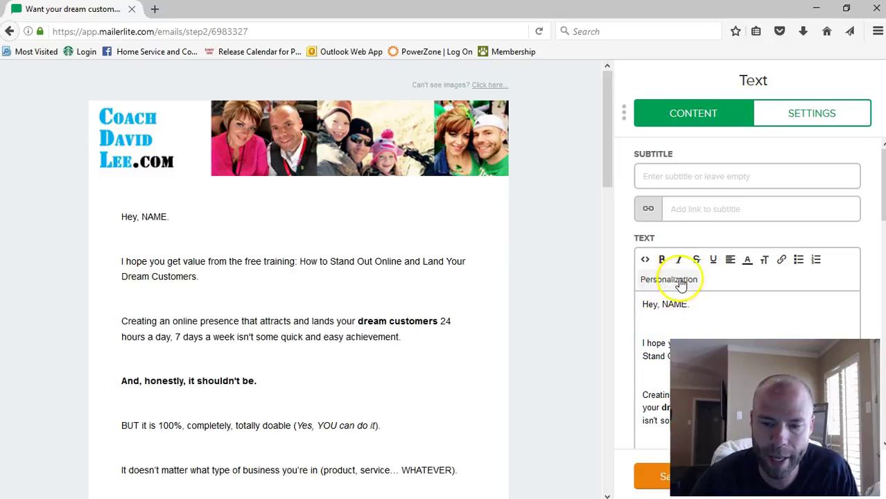
# Replace the NAME placeholder in the greeting with the "name" personalization field, keeping the period after it.
pyautogui.doubleClick(673, 304)
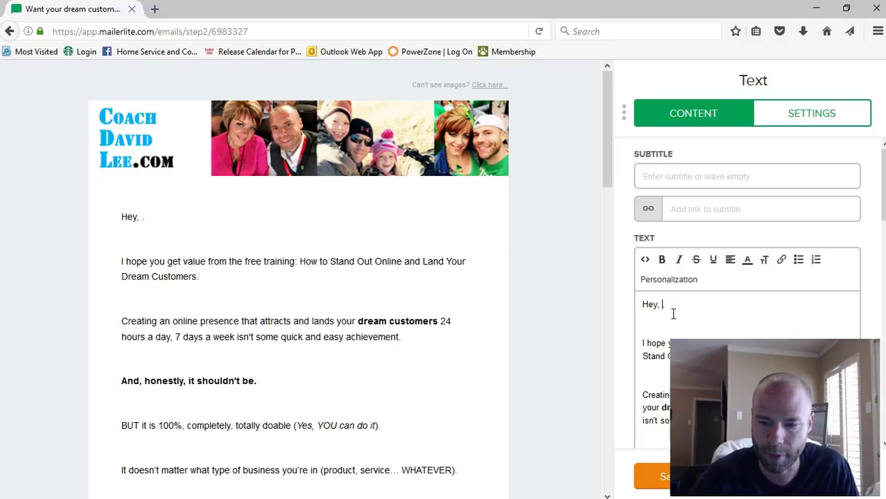
pyautogui.click(665, 308)
pyautogui.press('BackSpace')
pyautogui.press('BackSpace')
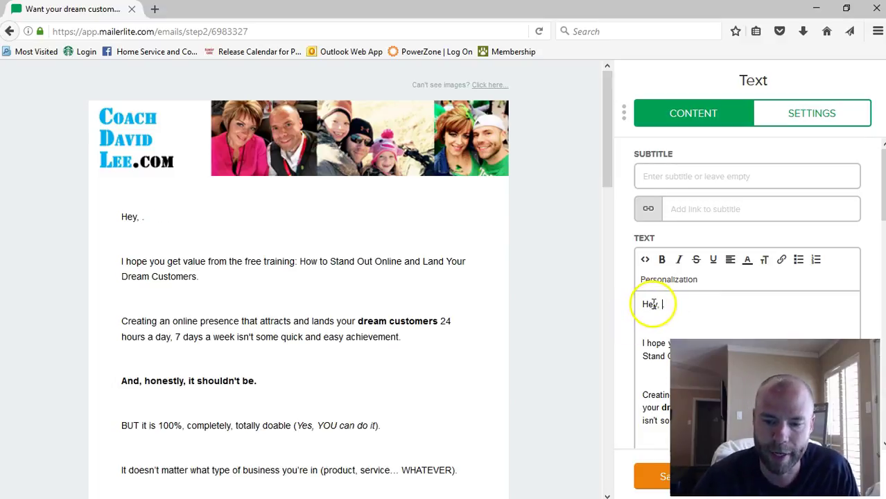
pyautogui.click(662, 285)
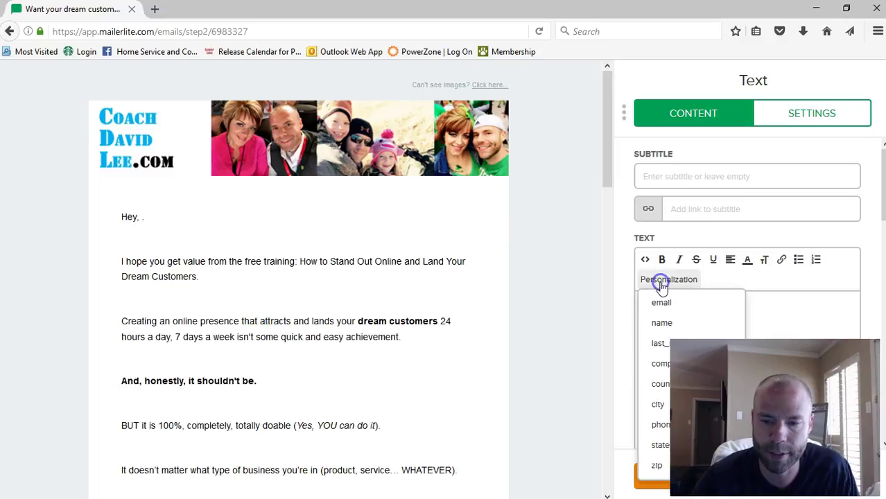
pyautogui.click(665, 327)
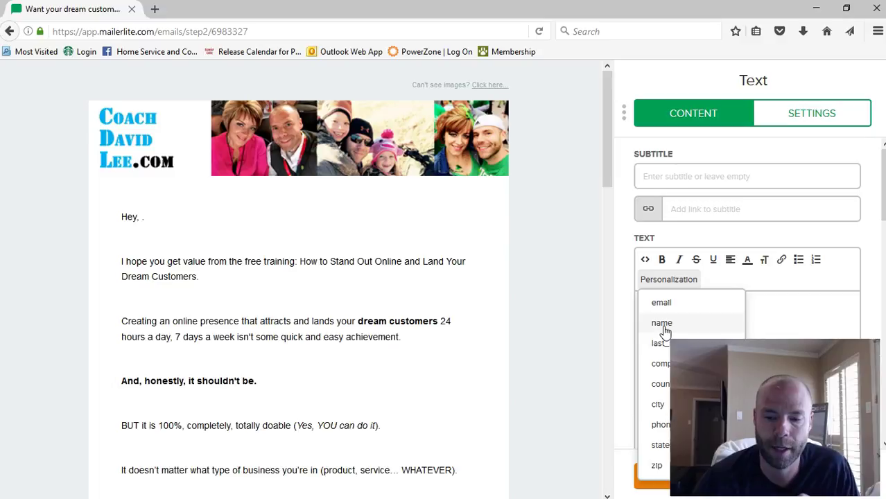
pyautogui.click(662, 323)
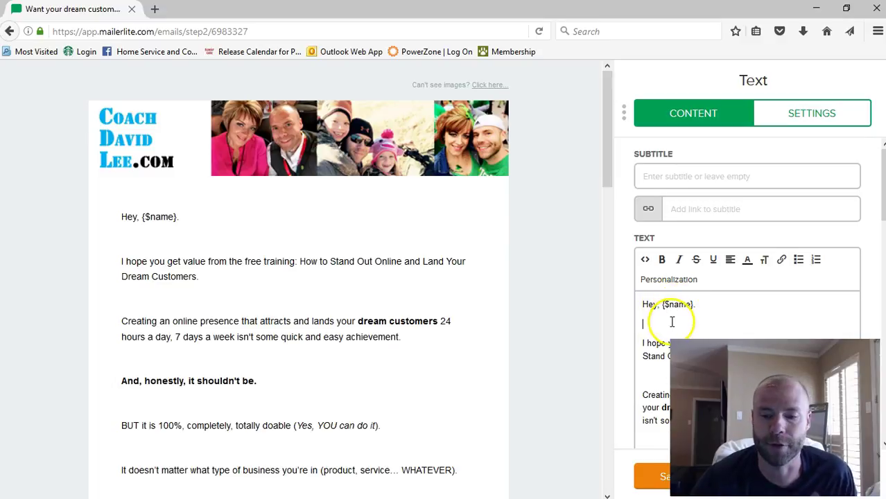
# Delete the blank lines between the message's opening paragraphs, from the greeting down to "It doesn't matter what type of business you're in".
pyautogui.click(663, 324)
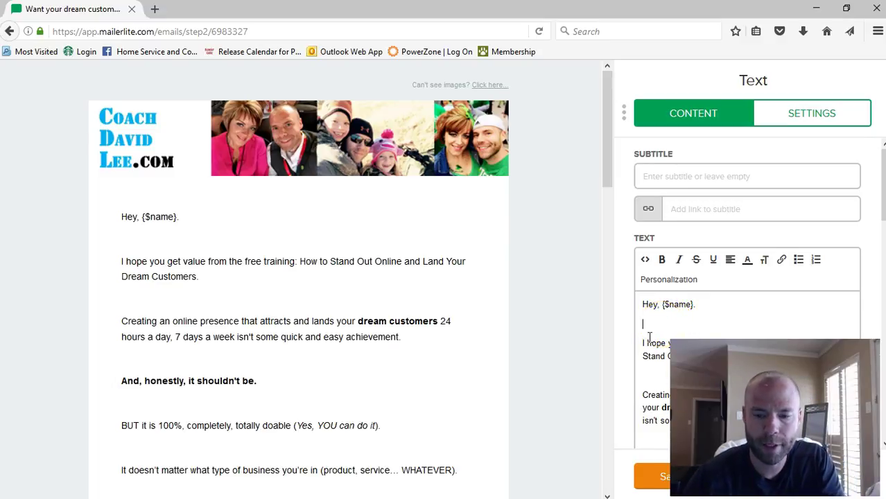
pyautogui.press('BackSpace')
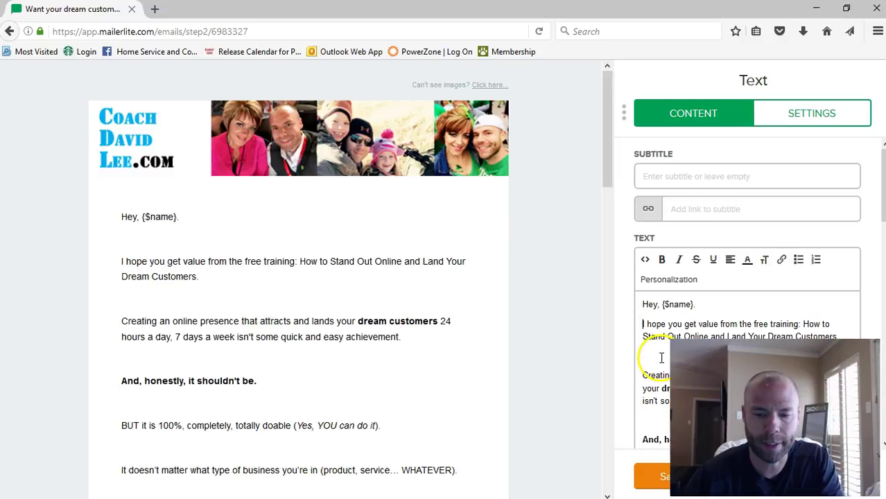
pyautogui.click(644, 354)
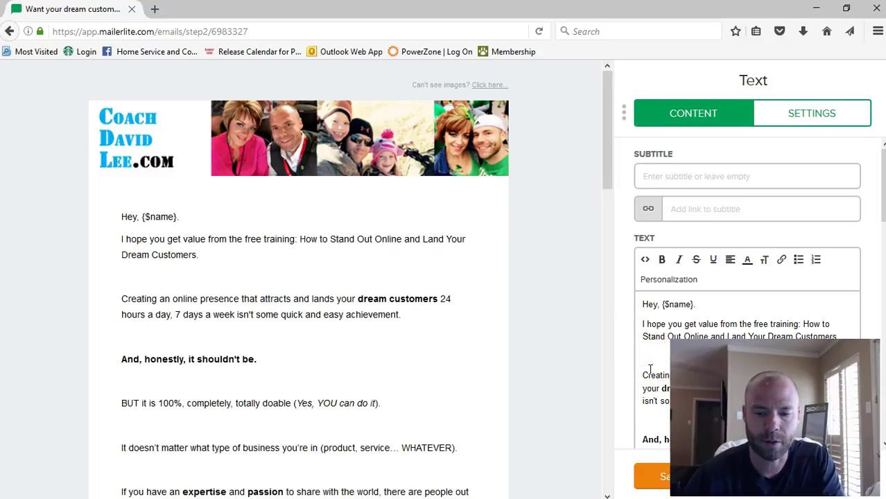
pyautogui.press('BackSpace')
pyautogui.click(644, 403)
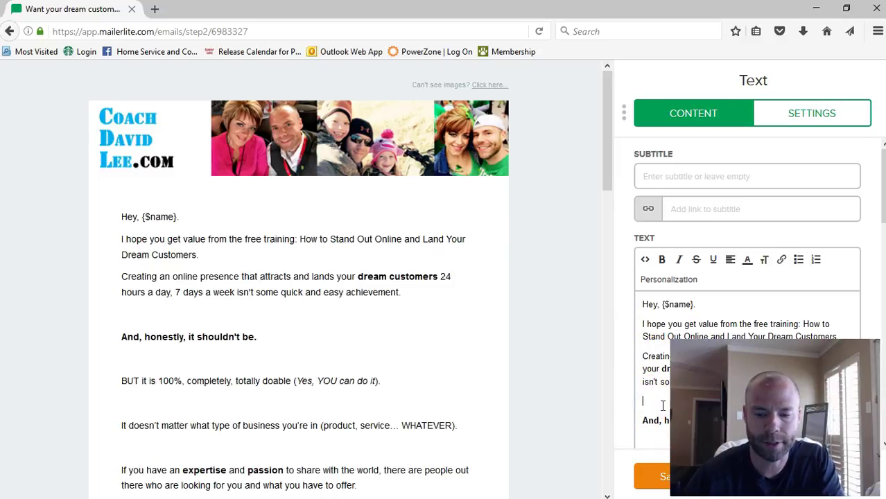
pyautogui.press('BackSpace')
pyautogui.scroll(-2, 663, 406)
pyautogui.click(645, 355)
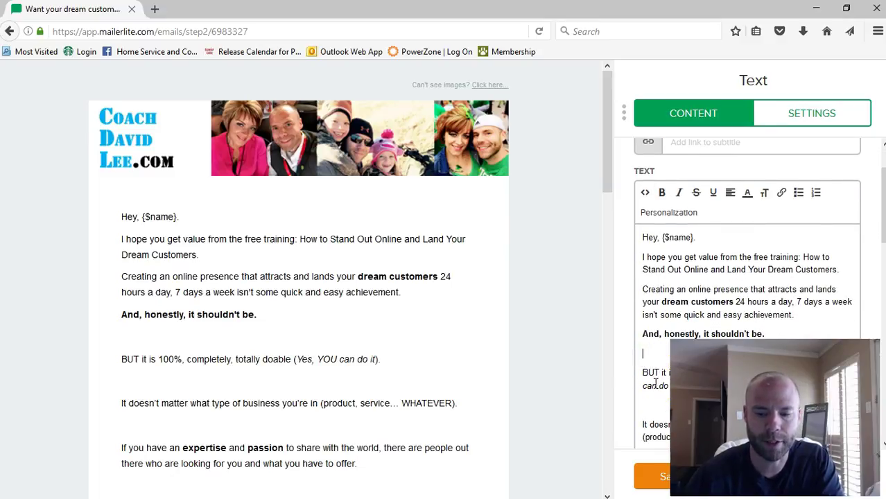
pyautogui.press('BackSpace')
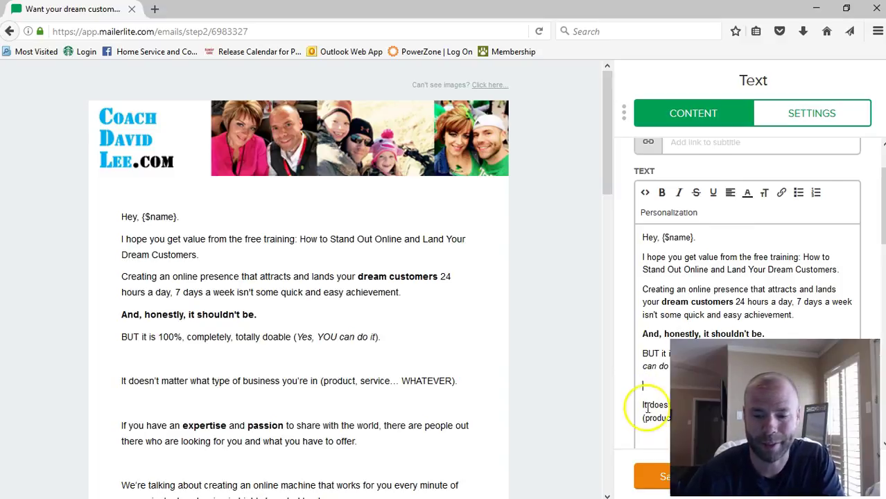
pyautogui.scroll(-3, 644, 395)
pyautogui.click(647, 400)
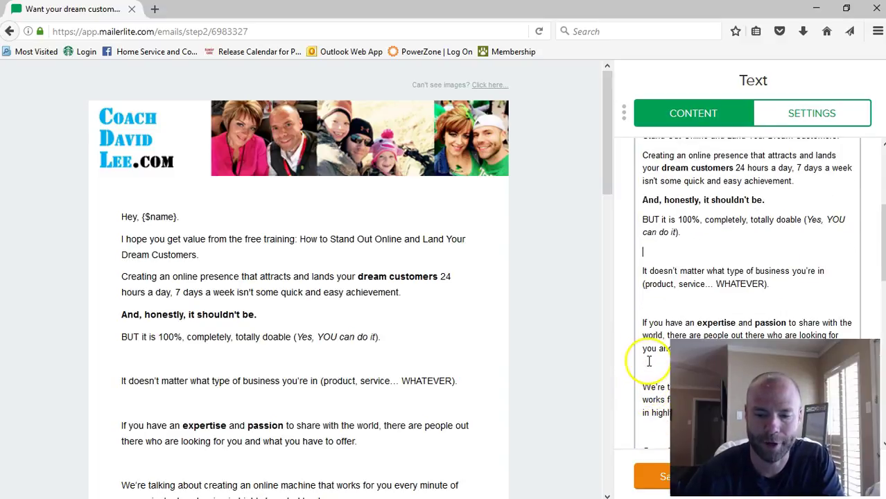
pyautogui.press('BackSpace')
# Delete the remaining blank lines between paragraphs, from "If you have an expertise and passion" down to the closing "Have a great rest of the day".
pyautogui.click(645, 281)
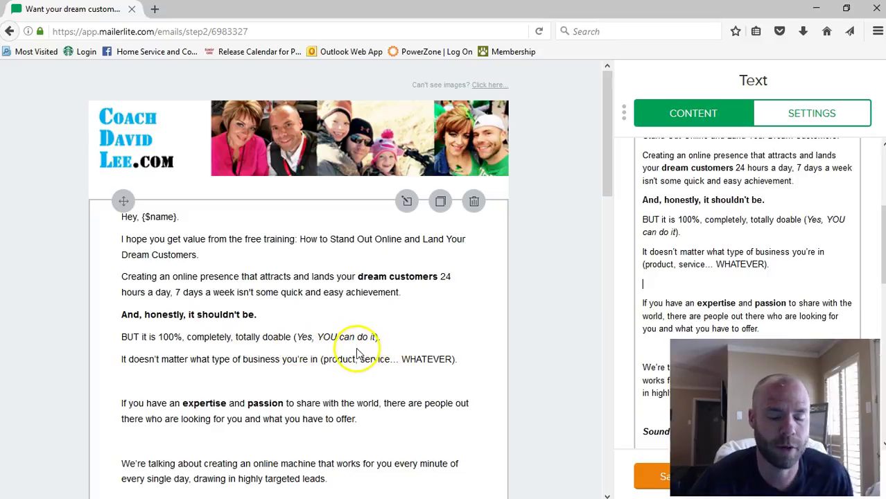
pyautogui.scroll(-1, 357, 354)
pyautogui.scroll(-2, 351, 333)
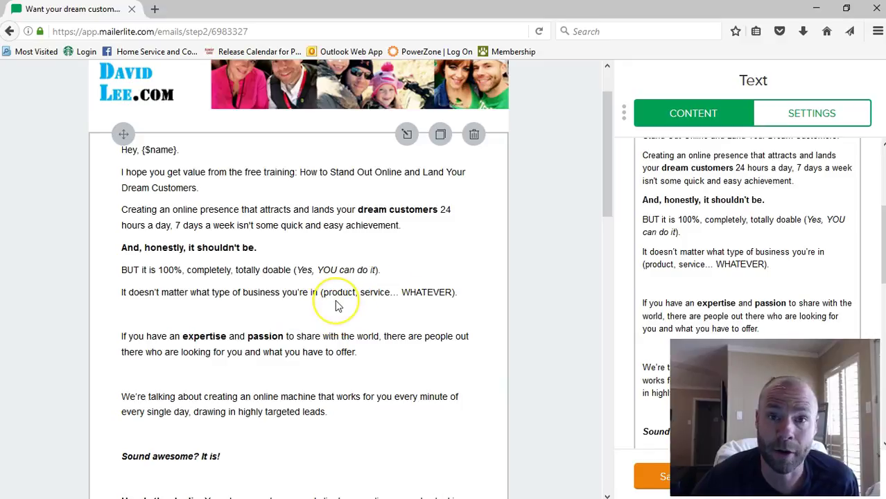
pyautogui.scroll(-1, 339, 307)
pyautogui.scroll(-1, 336, 307)
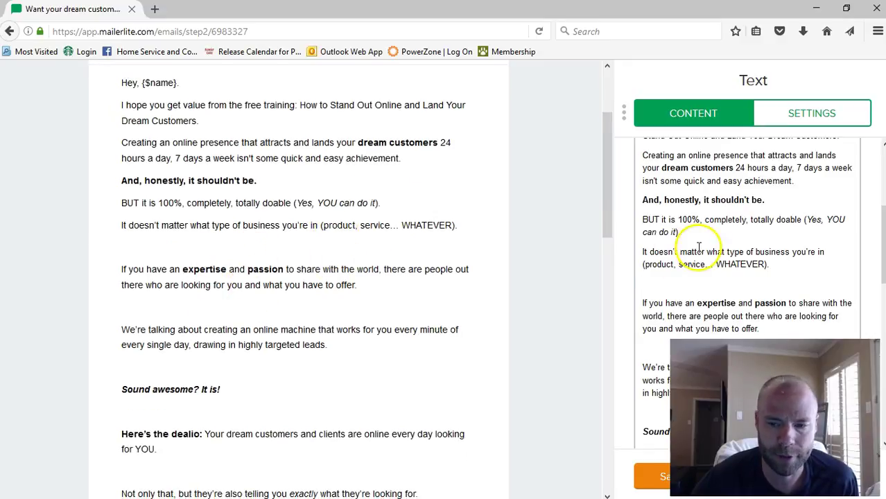
pyautogui.click(659, 268)
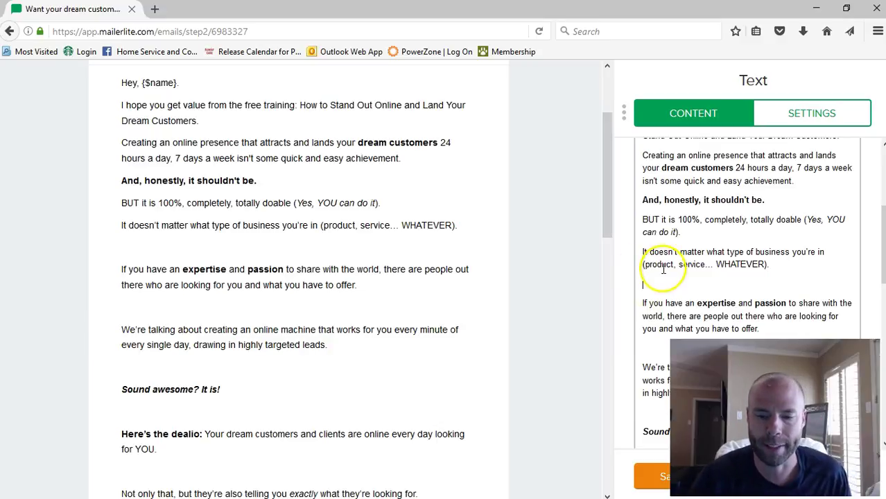
pyautogui.click(649, 343)
pyautogui.click(641, 284)
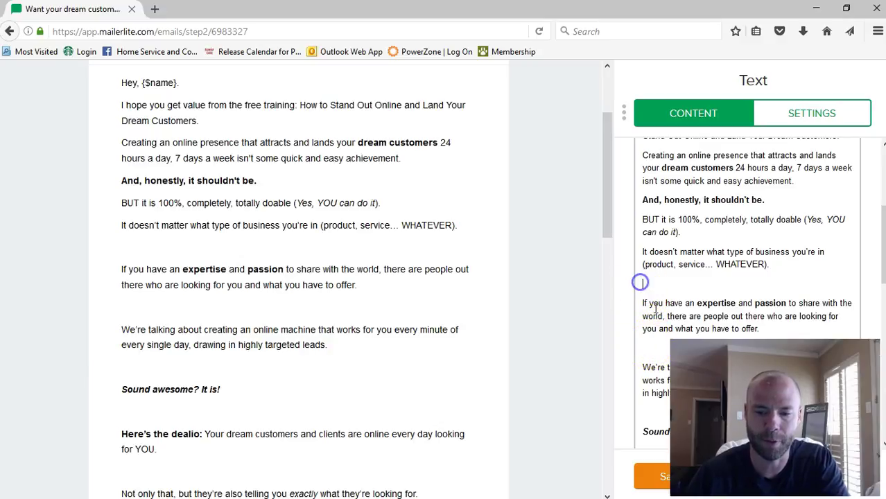
pyautogui.press('BackSpace')
pyautogui.press('Delete')
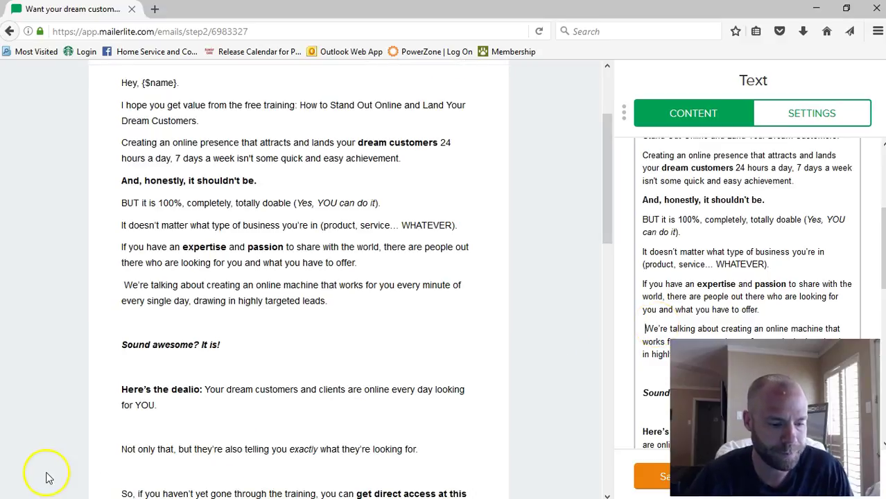
pyautogui.write('Z')
pyautogui.hotkey('ctrl', 'z')
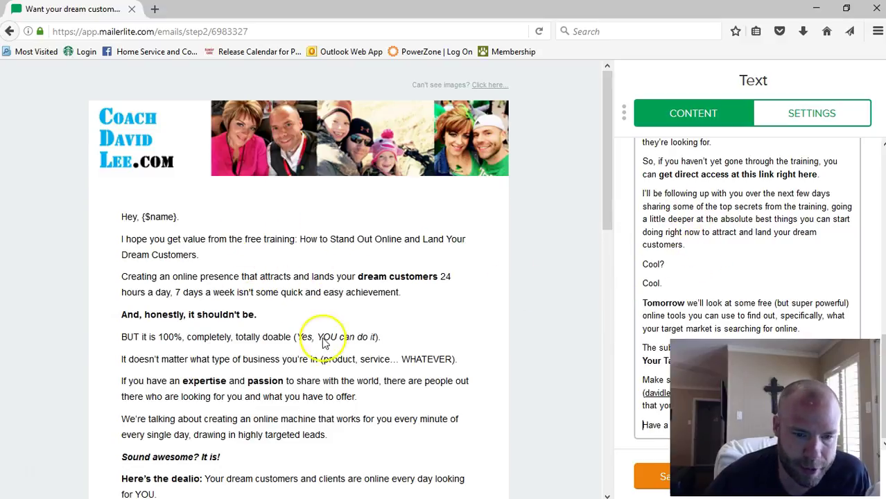
# Check the message's spacing in the preview down to the signature and save the text block.
pyautogui.scroll(-5, 208, 392)
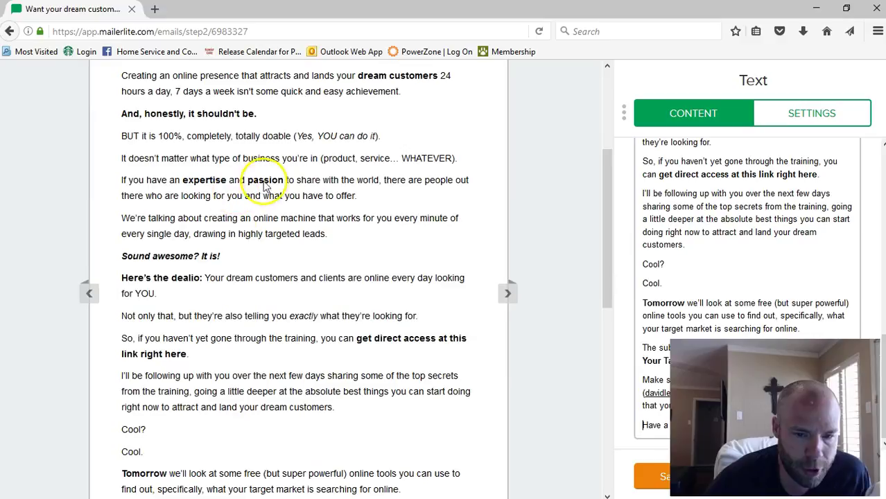
pyautogui.scroll(-4, 205, 315)
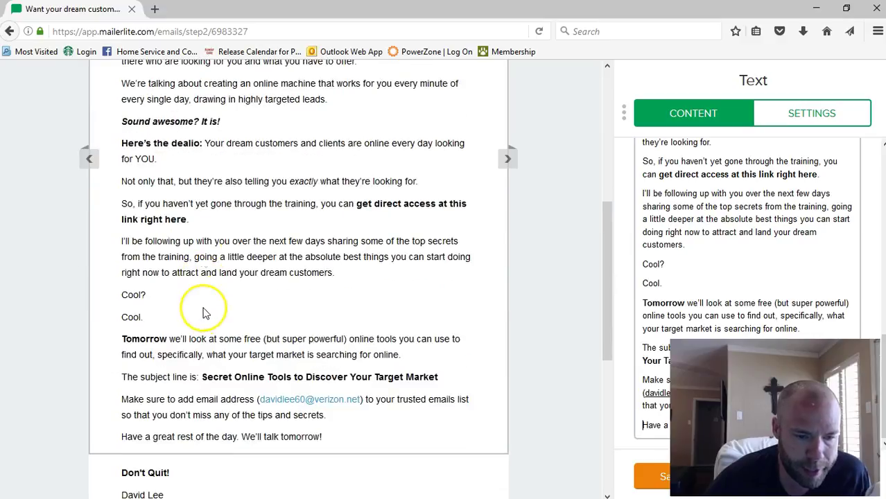
pyautogui.scroll(-2, 166, 222)
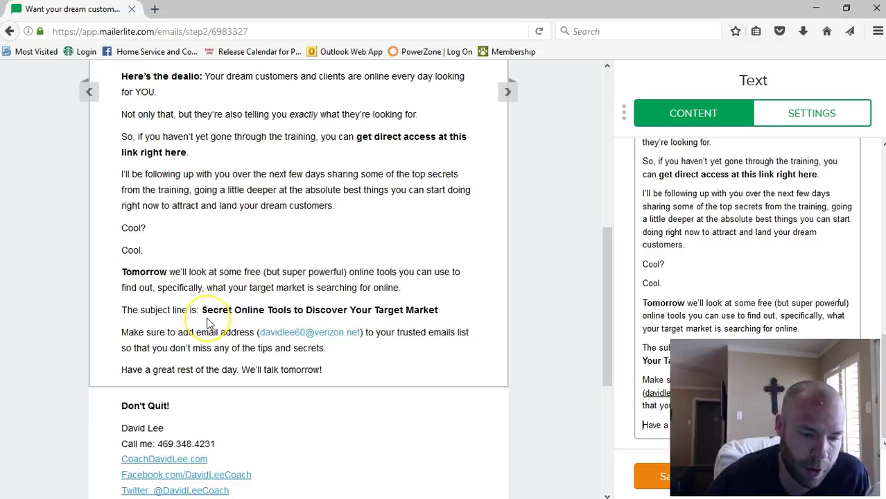
pyautogui.scroll(-2, 208, 318)
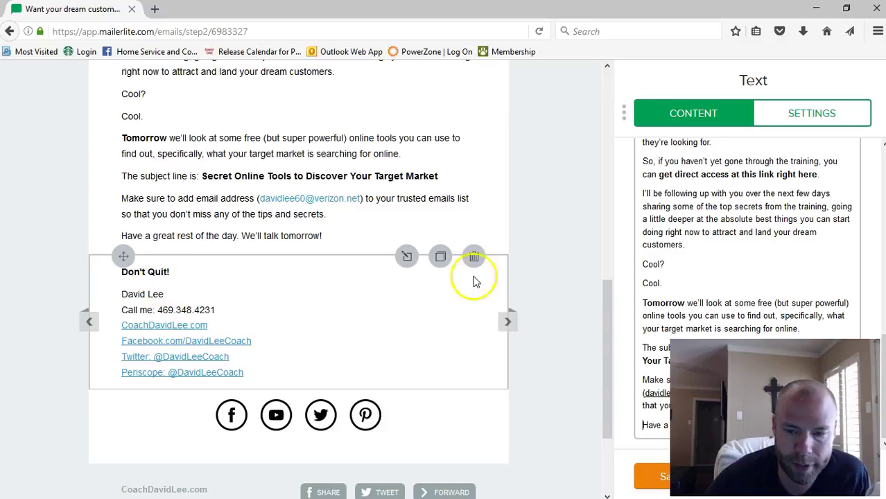
pyautogui.click(652, 479)
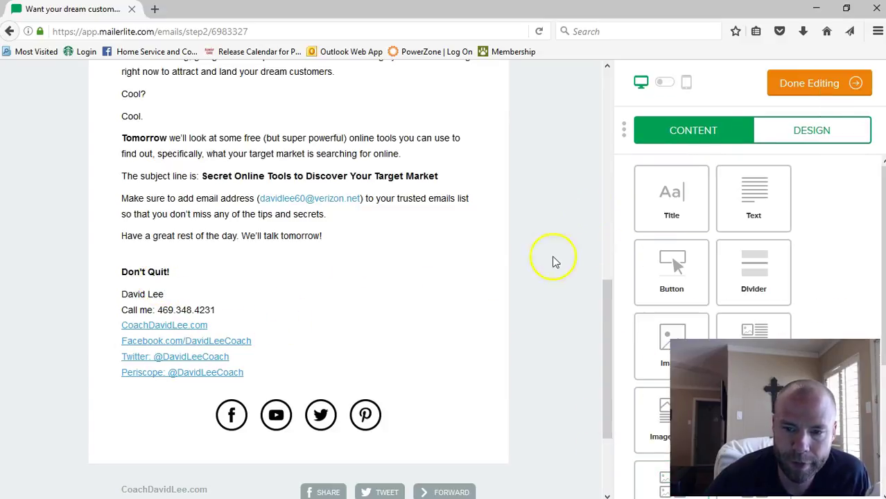
# Look over the complete email and the available content blocks, and finish editing the email to return to the workflow.
pyautogui.scroll(3, 354, 251)
pyautogui.scroll(5, 238, 154)
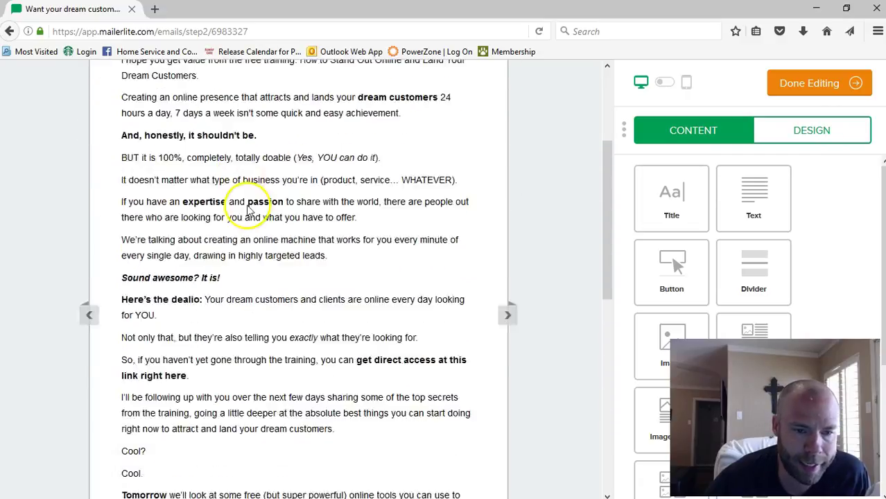
pyautogui.scroll(-7, 234, 208)
pyautogui.scroll(-4, 253, 257)
pyautogui.scroll(5, 263, 276)
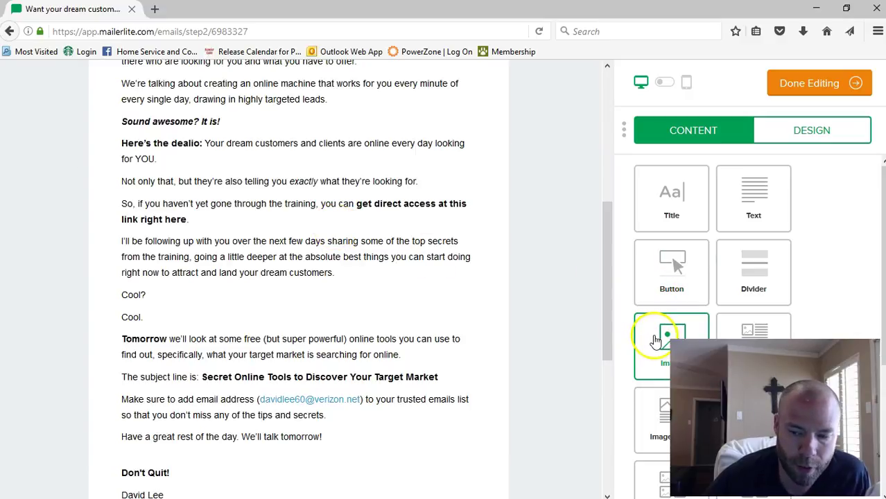
pyautogui.moveTo(660, 338)
pyautogui.mouseDown()
pyautogui.moveTo(495, 338)
pyautogui.moveTo(341, 353)
pyautogui.moveTo(231, 449)
pyautogui.moveTo(198, 456)
pyautogui.moveTo(210, 362)
pyautogui.moveTo(207, 428)
pyautogui.moveTo(420, 416)
pyautogui.moveTo(647, 353)
pyautogui.moveTo(653, 333)
pyautogui.mouseUp()
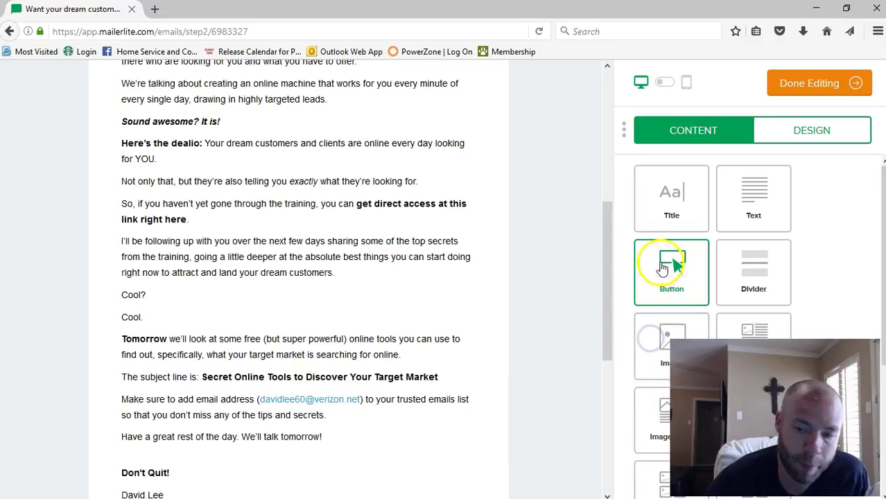
pyautogui.scroll(-3, 667, 271)
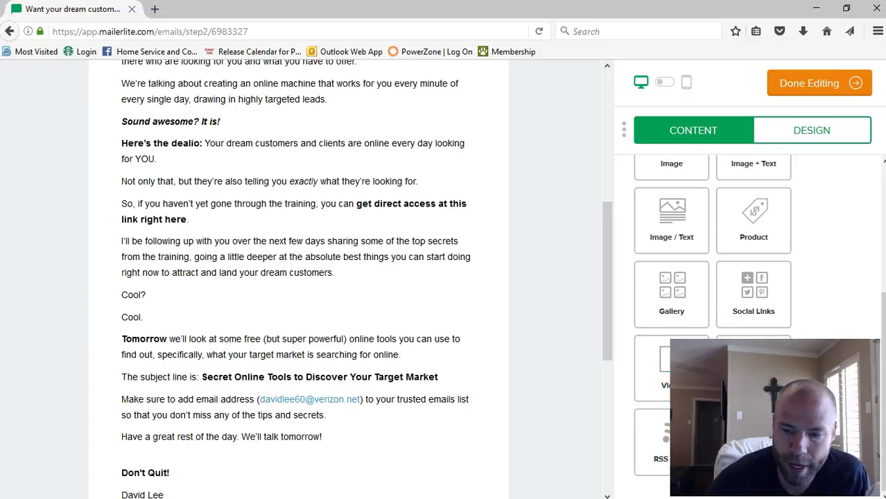
pyautogui.moveTo(748, 335)
pyautogui.mouseDown()
pyautogui.moveTo(746, 315)
pyautogui.moveTo(445, 271)
pyautogui.moveTo(430, 278)
pyautogui.moveTo(629, 286)
pyautogui.moveTo(743, 333)
pyautogui.mouseUp()
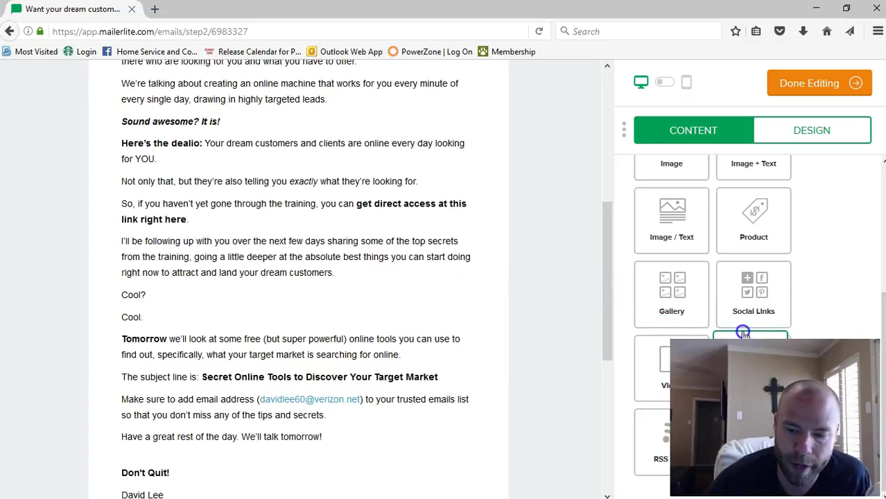
pyautogui.scroll(-3, 471, 319)
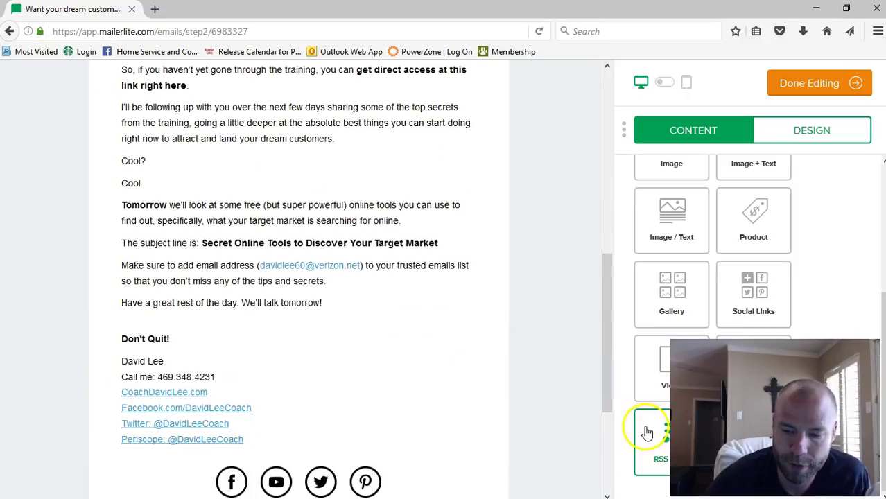
pyautogui.scroll(-5, 204, 375)
pyautogui.scroll(12, 267, 362)
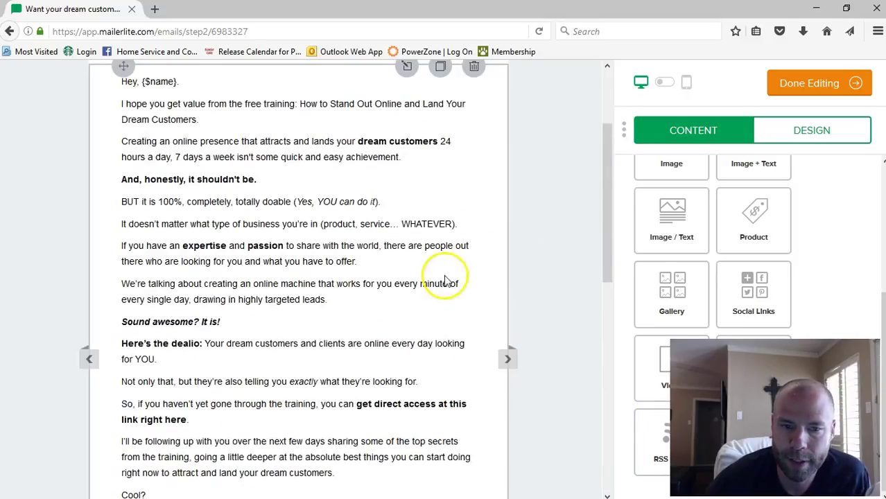
pyautogui.scroll(3, 445, 281)
pyautogui.click(790, 83)
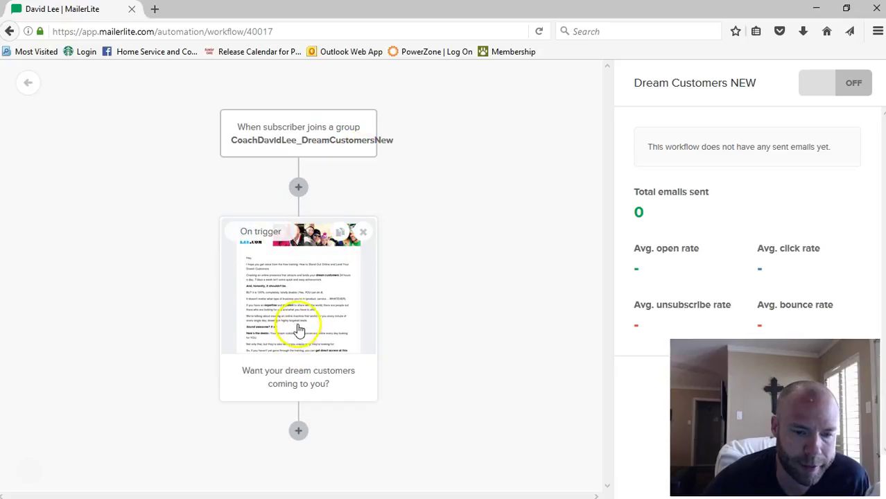
# Add a delay of 1 day(s) after the welcome email in the workflow and save it.
pyautogui.click(299, 432)
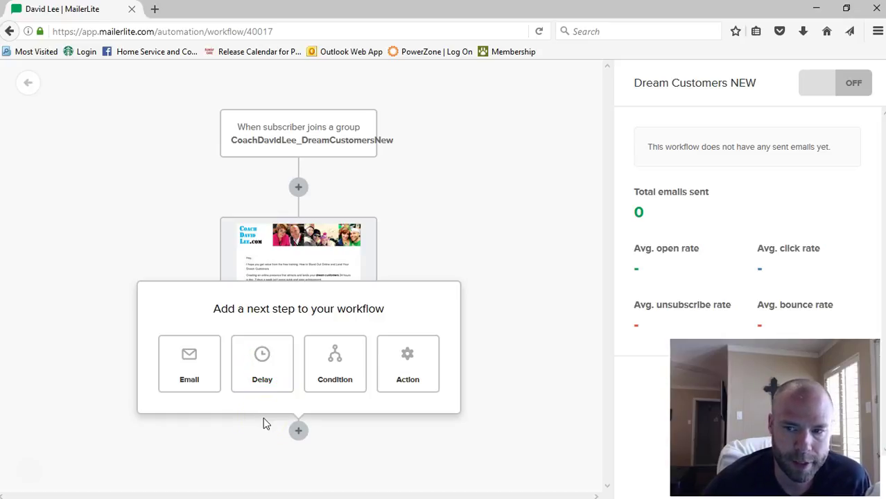
pyautogui.click(263, 358)
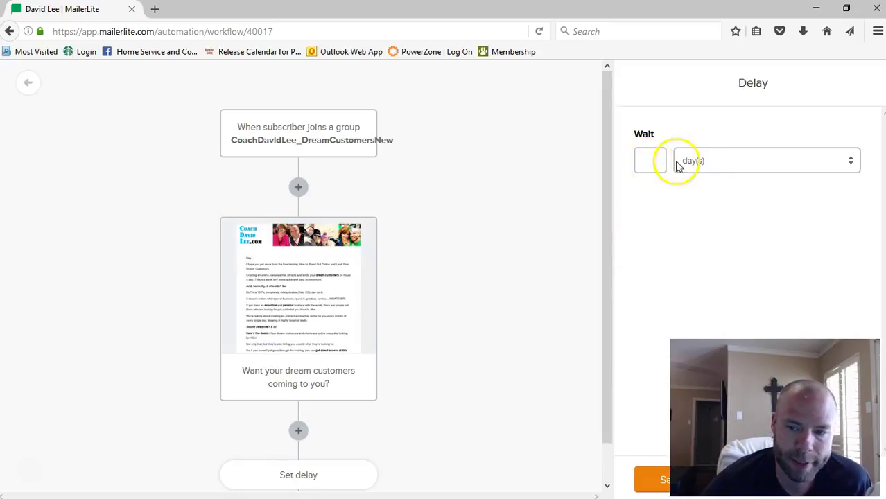
pyautogui.click(700, 160)
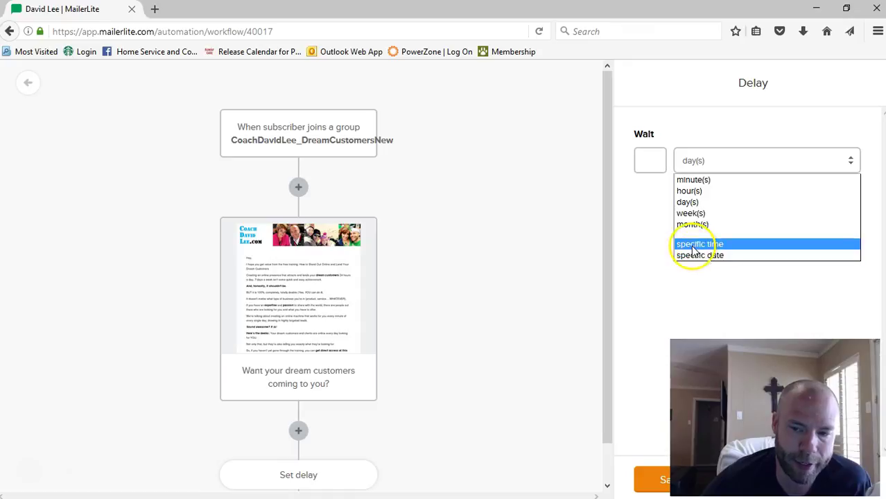
pyautogui.click(692, 202)
pyautogui.click(657, 162)
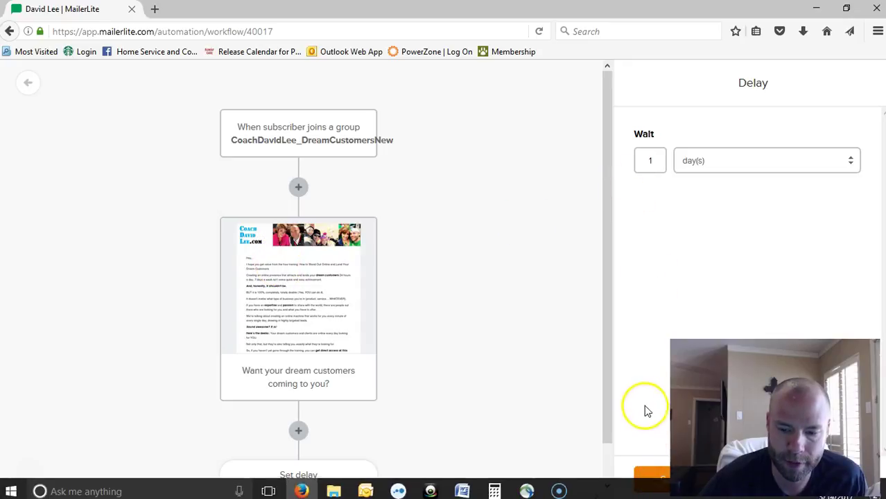
pyautogui.click(644, 477)
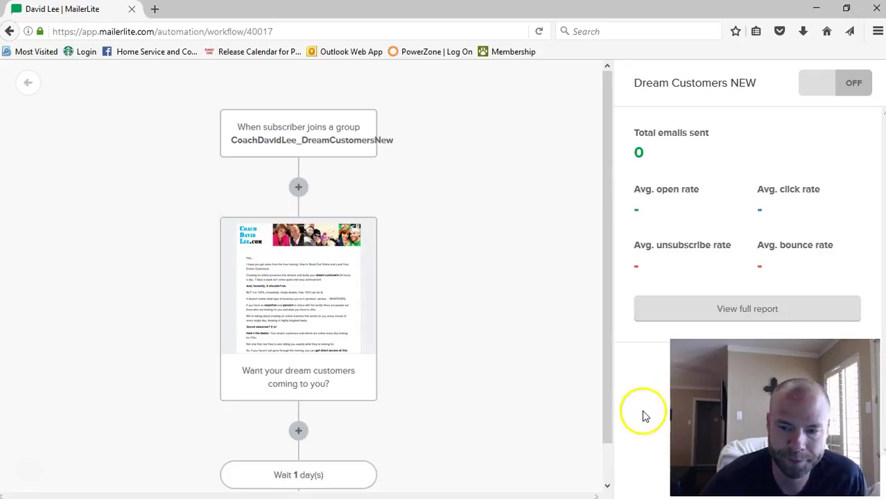
# Add a new email step to the workflow after the 1-day delay.
pyautogui.scroll(-1, 449, 346)
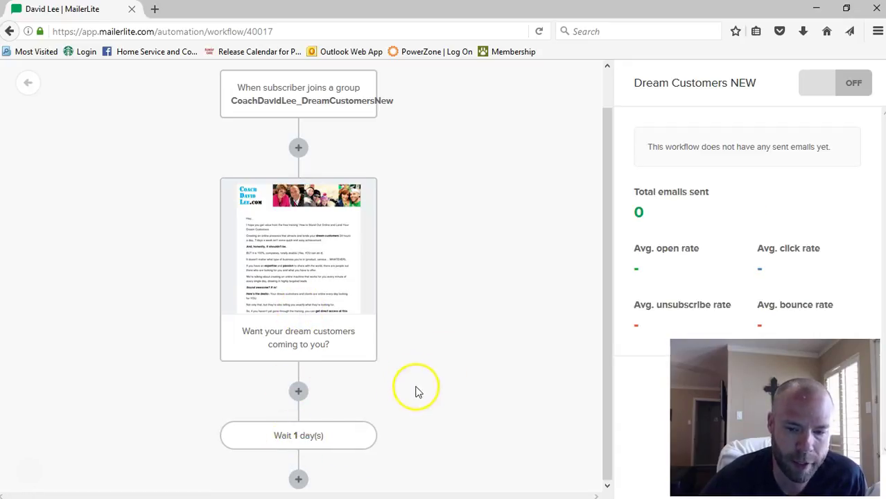
pyautogui.click(299, 480)
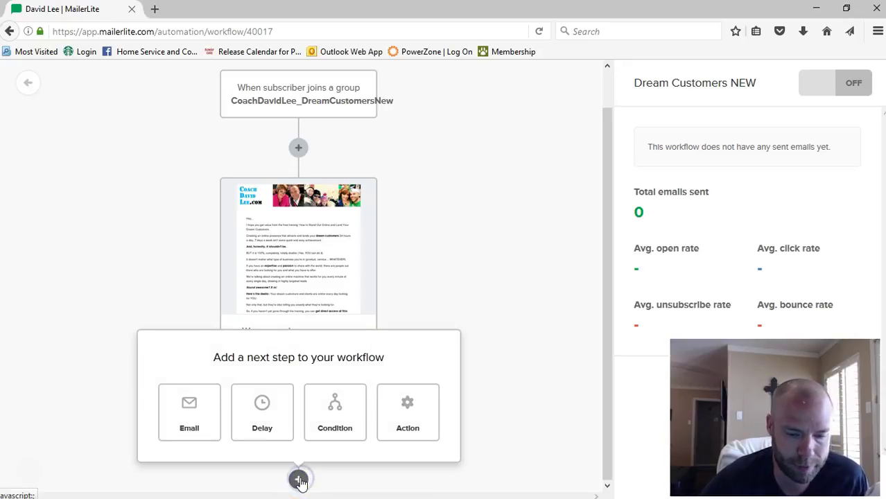
pyautogui.click(188, 410)
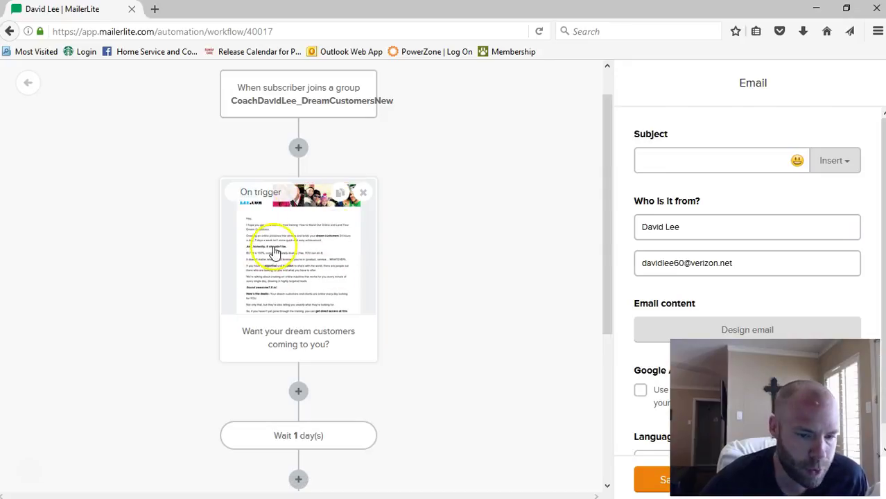
# Switch to the DreamCustomer_Emails Word document and copy the Follow Up 1 title text, "Secret Online Tools to Discover Your Target Market".
pyautogui.scroll(-3, 515, 301)
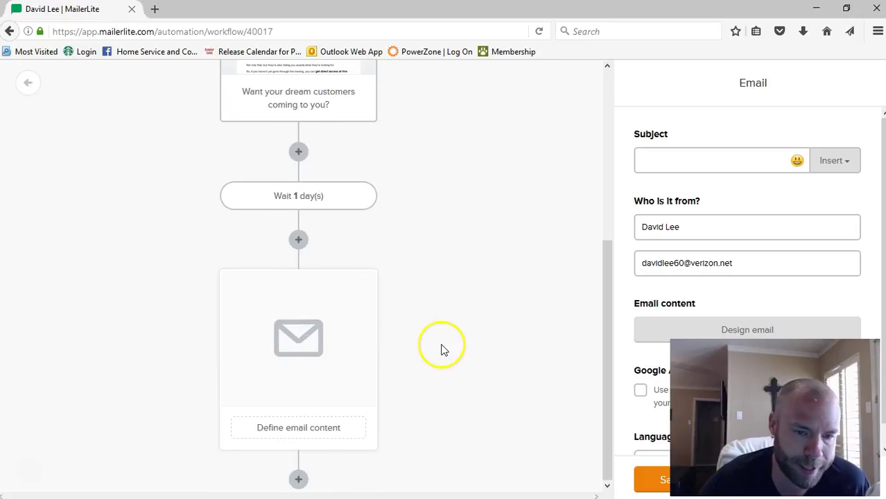
pyautogui.scroll(1, 444, 349)
pyautogui.scroll(1, 443, 349)
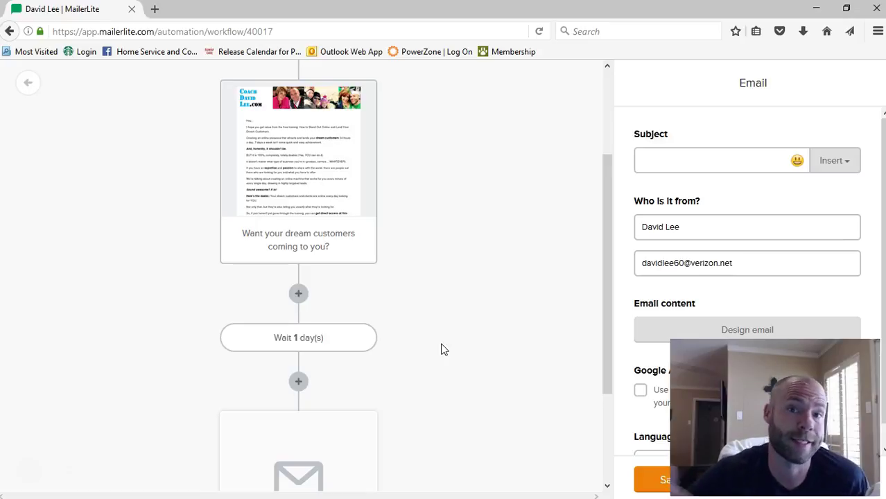
pyautogui.scroll(-2, 443, 350)
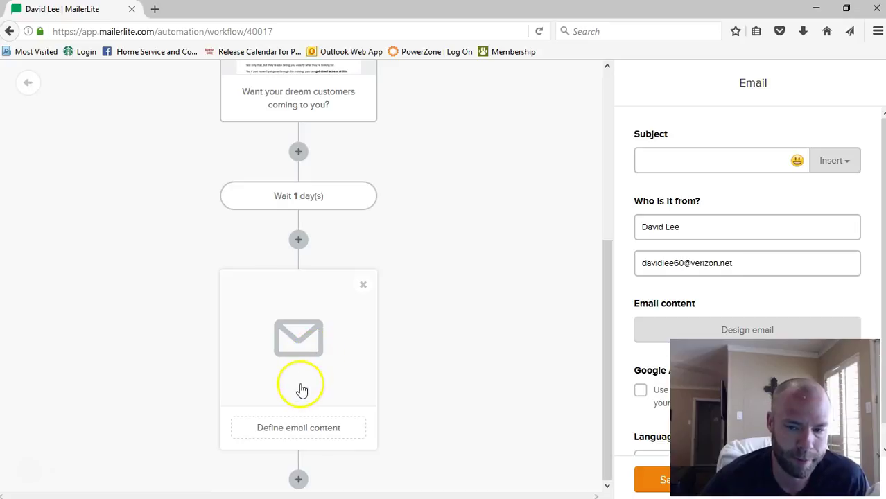
pyautogui.moveTo(416, 494)
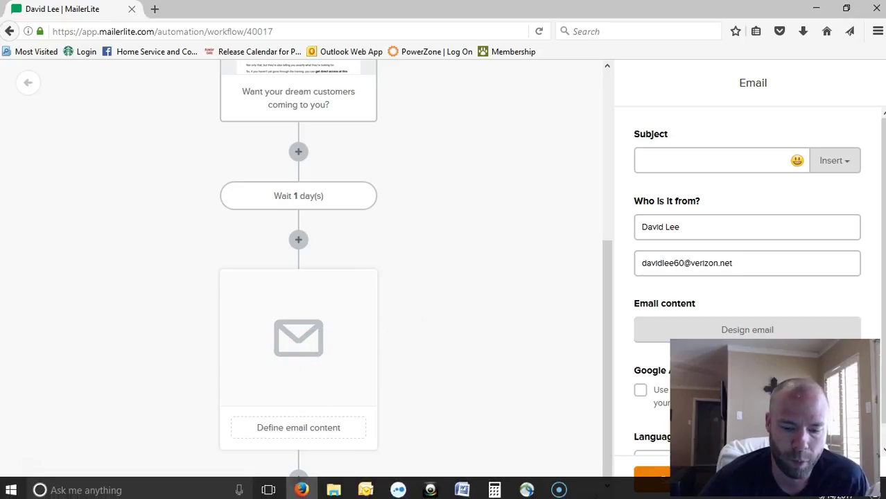
pyautogui.click(460, 490)
pyautogui.scroll(-4, 248, 301)
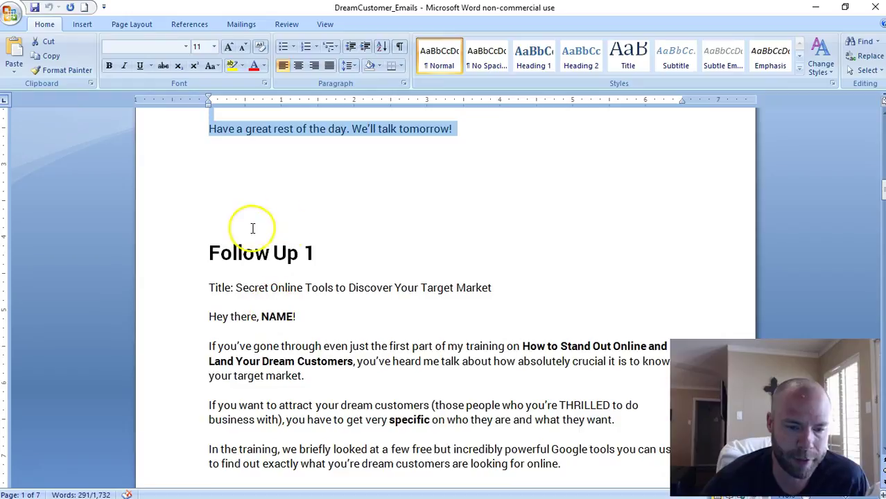
pyautogui.scroll(-2, 295, 199)
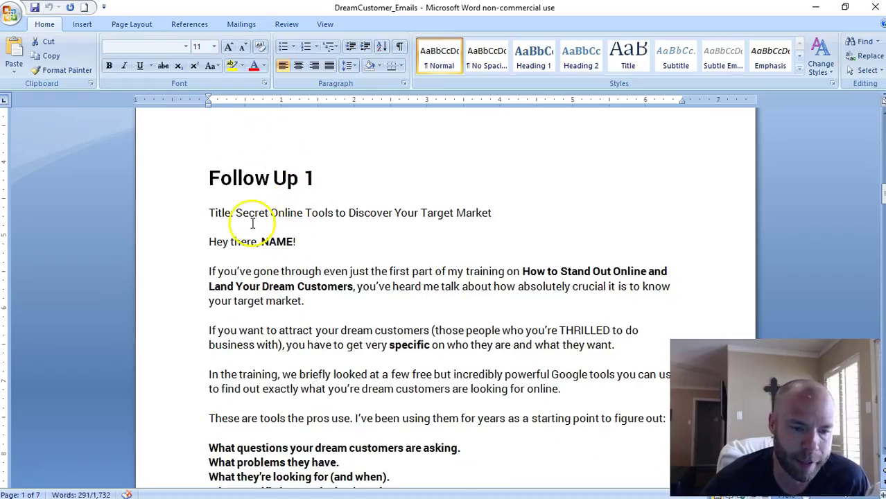
pyautogui.moveTo(236, 212); pyautogui.dragTo(495, 218)
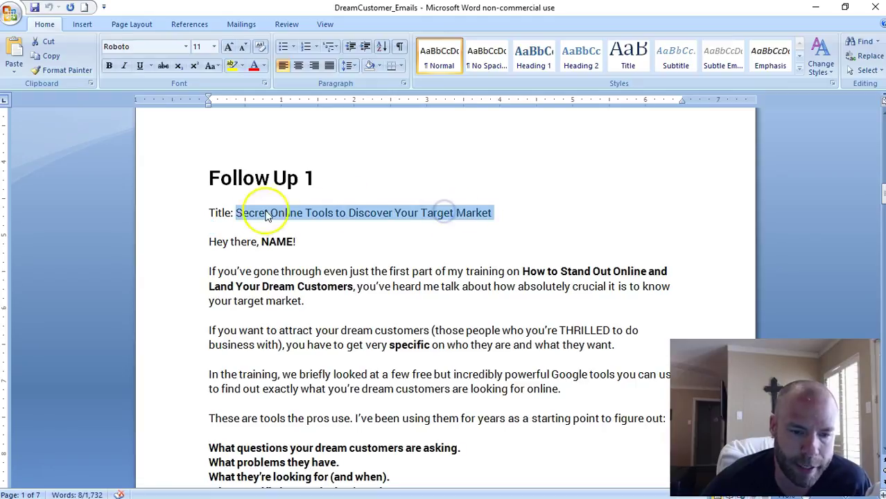
pyautogui.rightClick(244, 214)
pyautogui.click(262, 240)
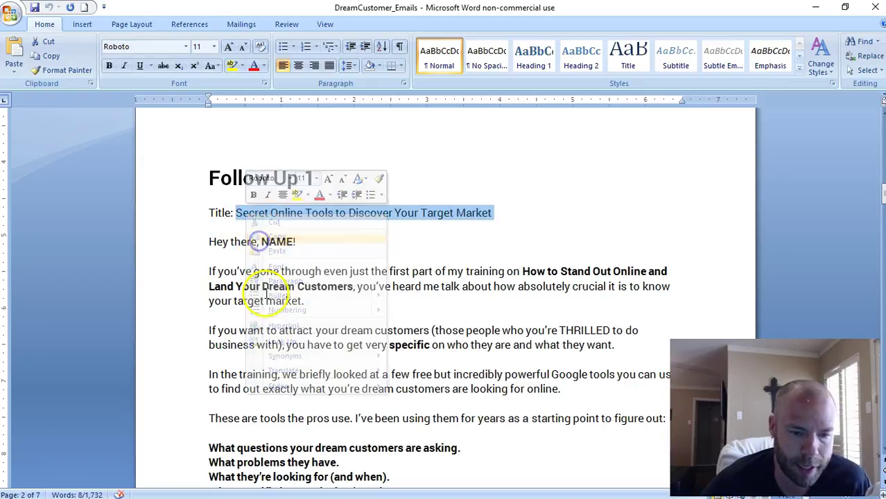
# Return to MailerLite in Firefox, paste the copied title as the new email's subject, and open the email's content for design.
pyautogui.click(301, 490)
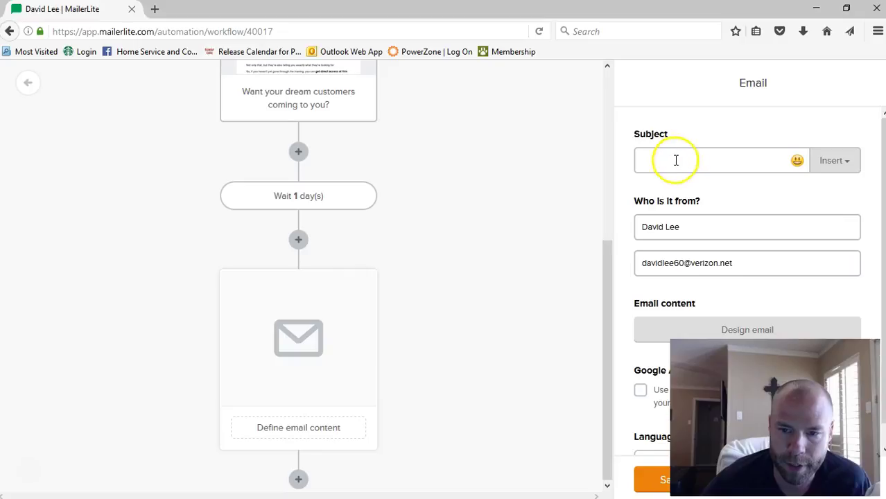
pyautogui.rightClick(676, 159)
pyautogui.click(700, 218)
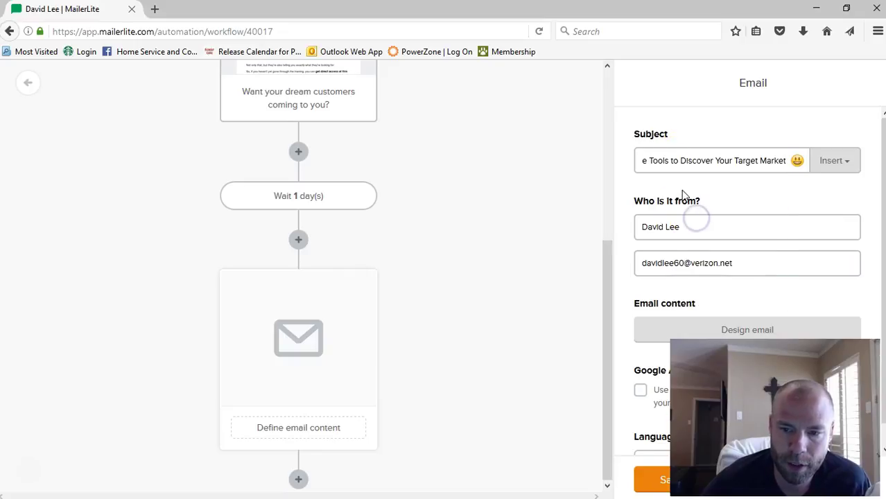
pyautogui.scroll(-1, 627, 242)
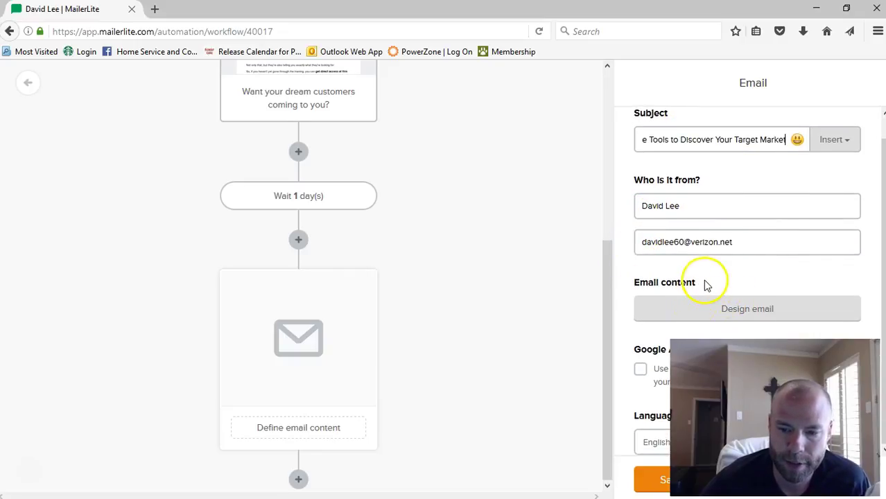
pyautogui.click(710, 308)
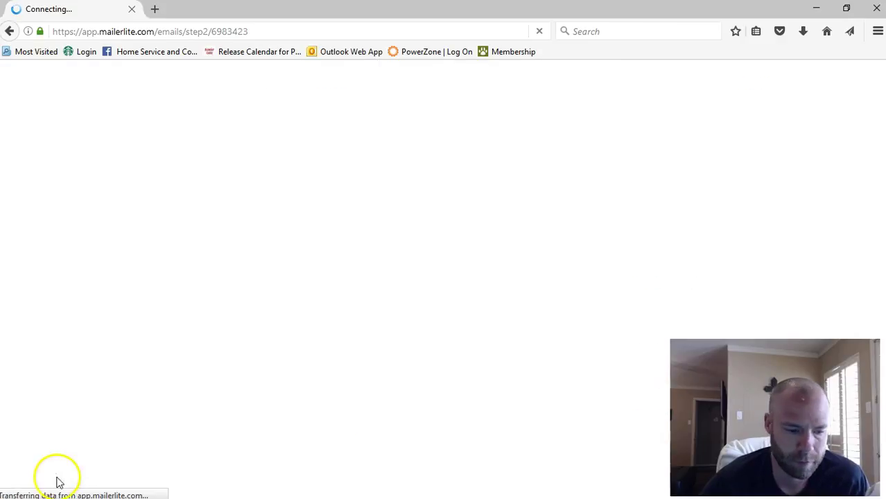
# Add a delay of 1 day(s) after the "Secret Online Tools to Discover Your Target Market" email and save it.
pyautogui.moveTo(293, 350)
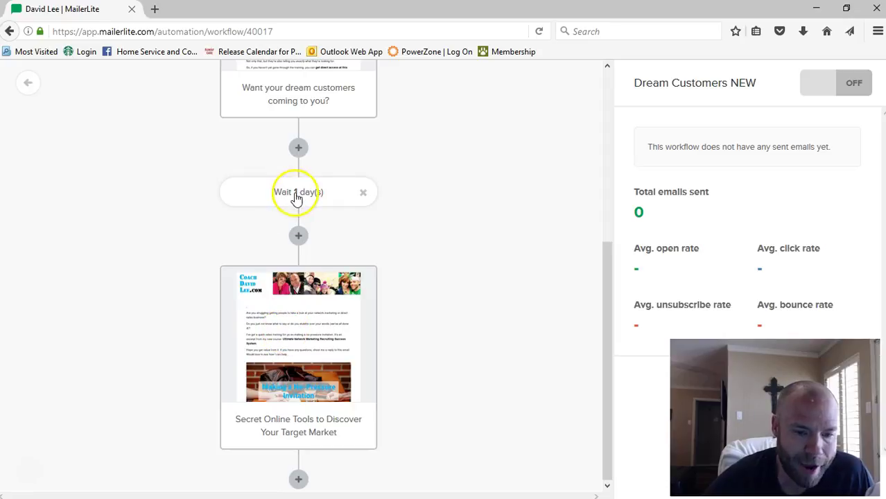
pyautogui.moveTo(312, 303)
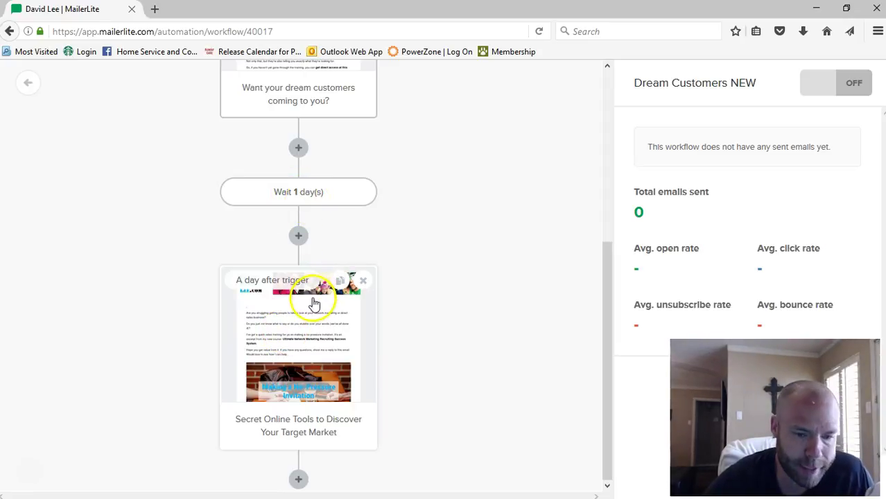
pyautogui.click(298, 483)
pyautogui.click(274, 434)
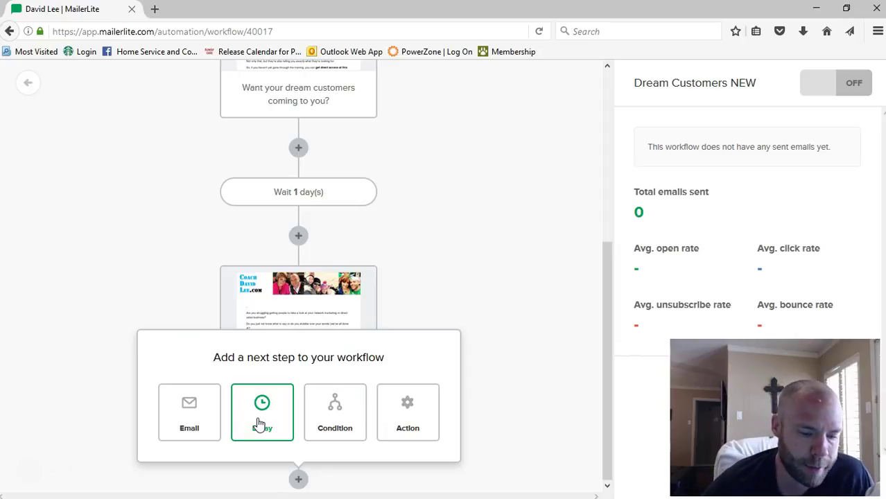
pyautogui.click(298, 480)
pyautogui.click(263, 422)
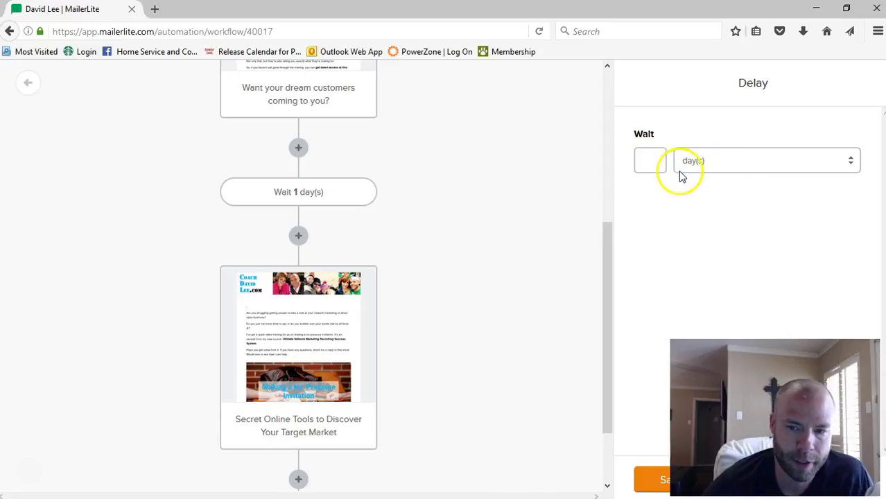
pyautogui.click(647, 168)
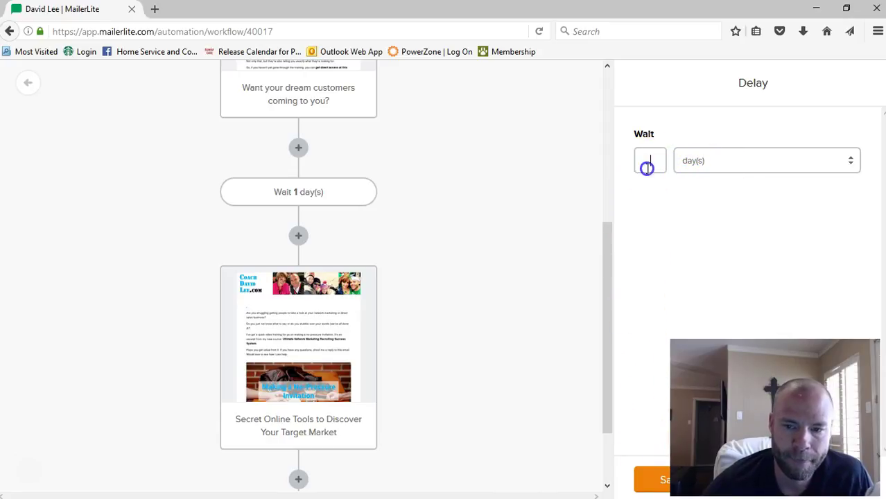
pyautogui.click(651, 490)
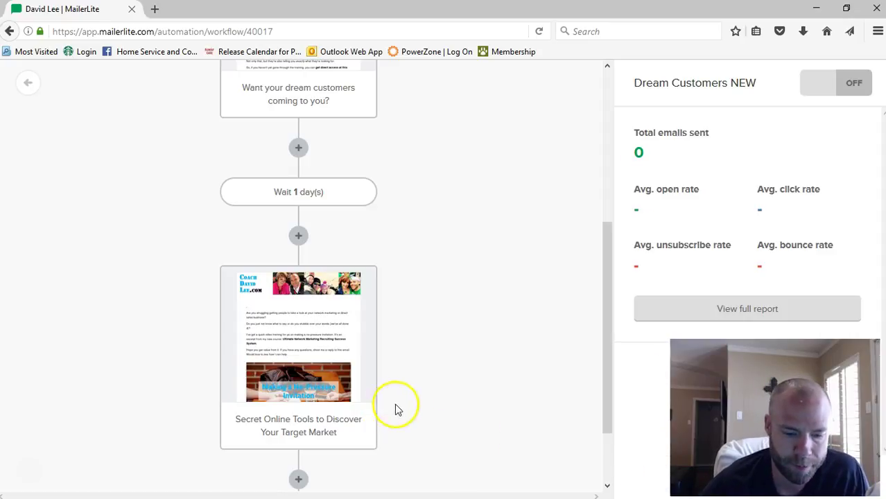
pyautogui.scroll(-2, 413, 400)
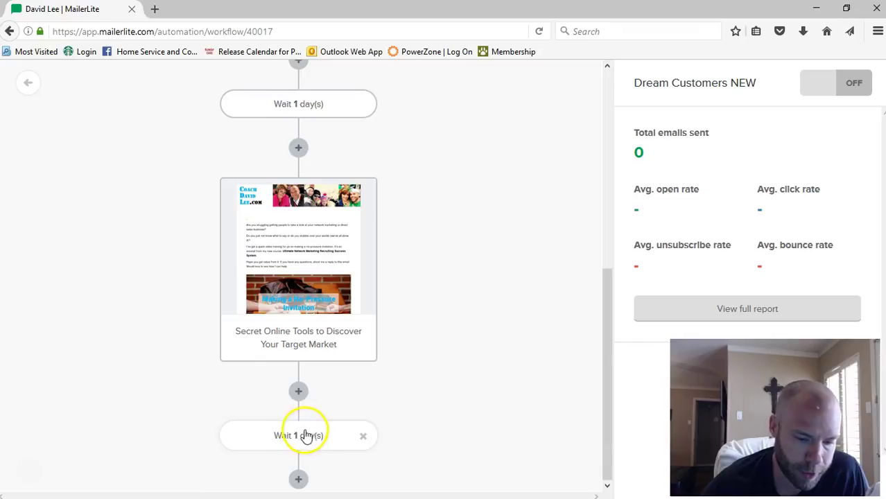
# Add a condition step to the workflow after the second 1-day delay.
pyautogui.click(299, 479)
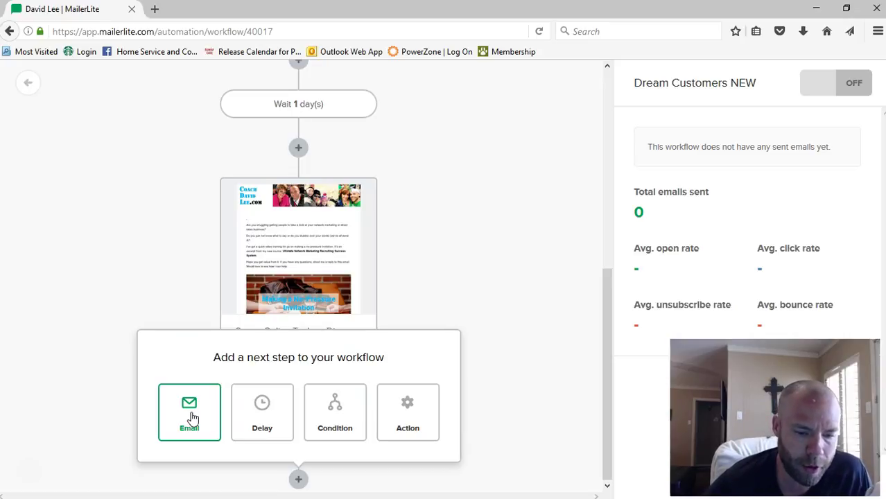
pyautogui.click(341, 414)
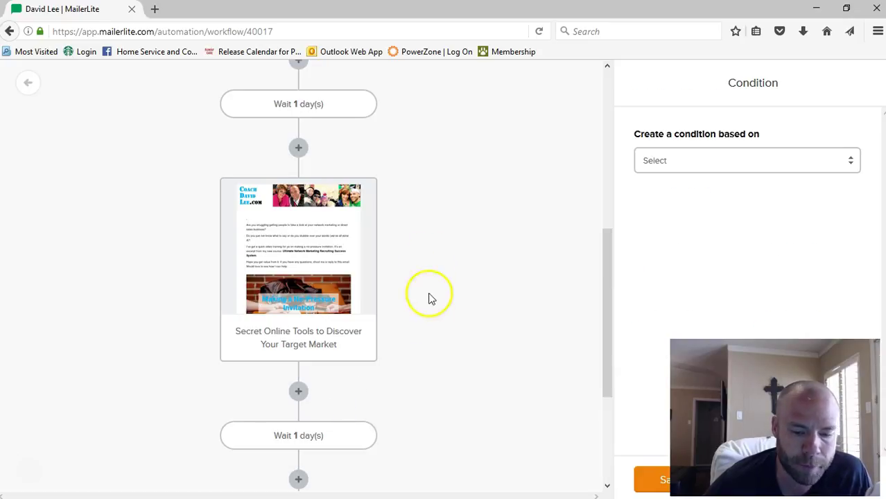
pyautogui.scroll(-5, 429, 326)
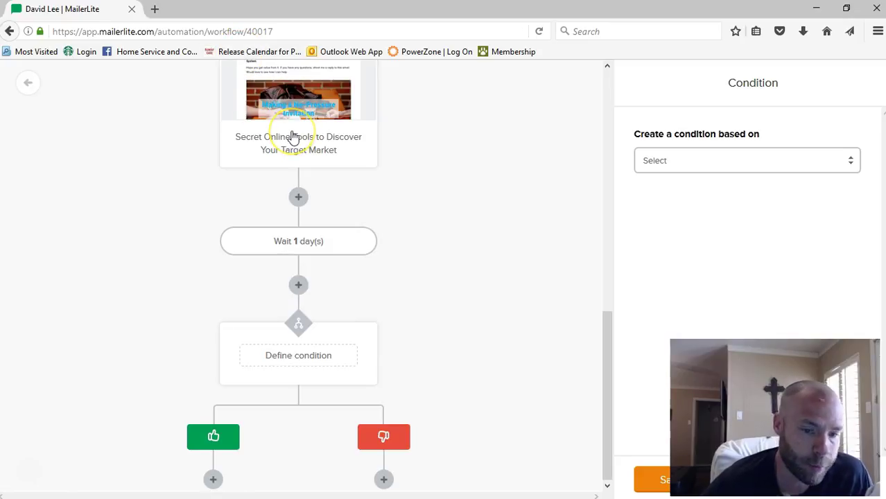
pyautogui.click(300, 153)
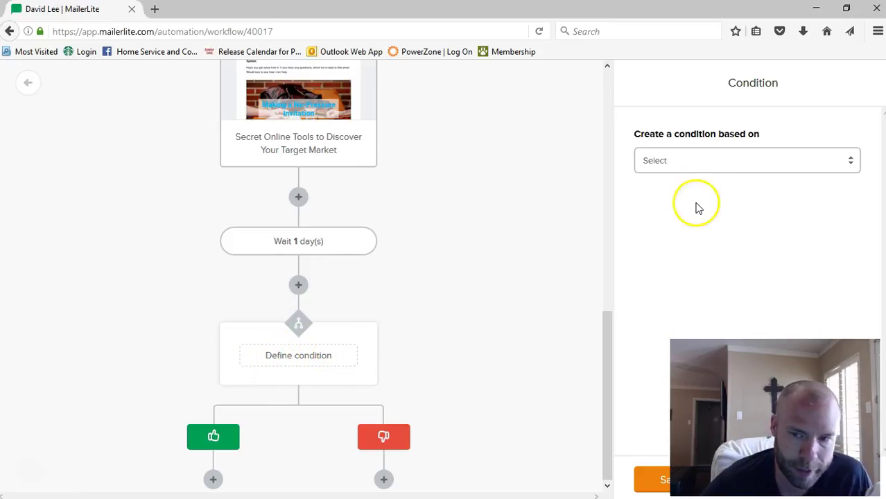
# Base the condition on workflow activity for the email "Secret Online Tools to Discover Your Target Market".
pyautogui.click(674, 168)
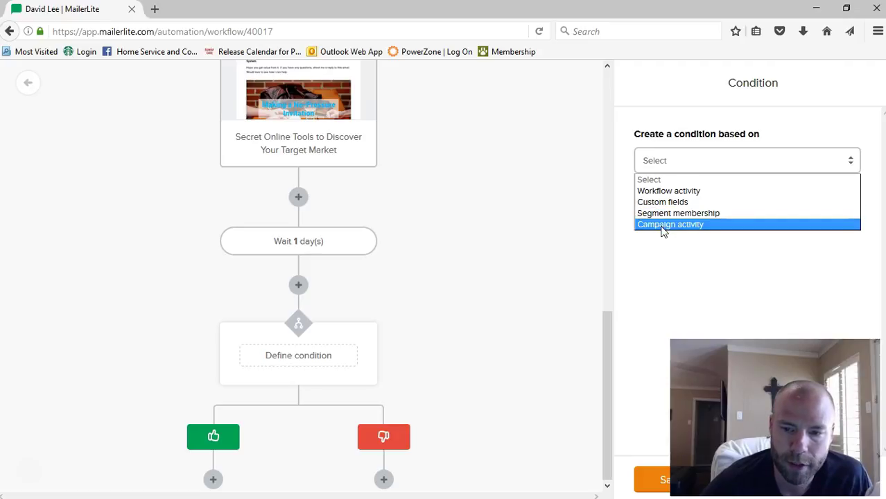
pyautogui.click(667, 191)
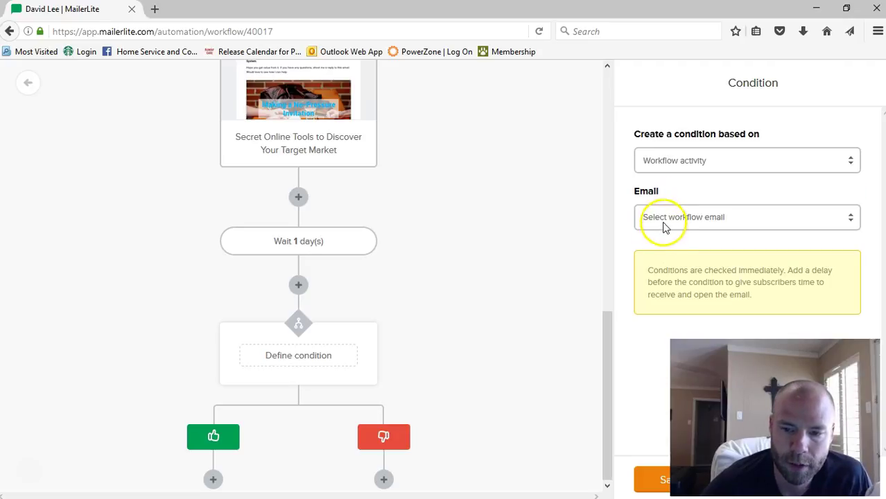
pyautogui.click(665, 219)
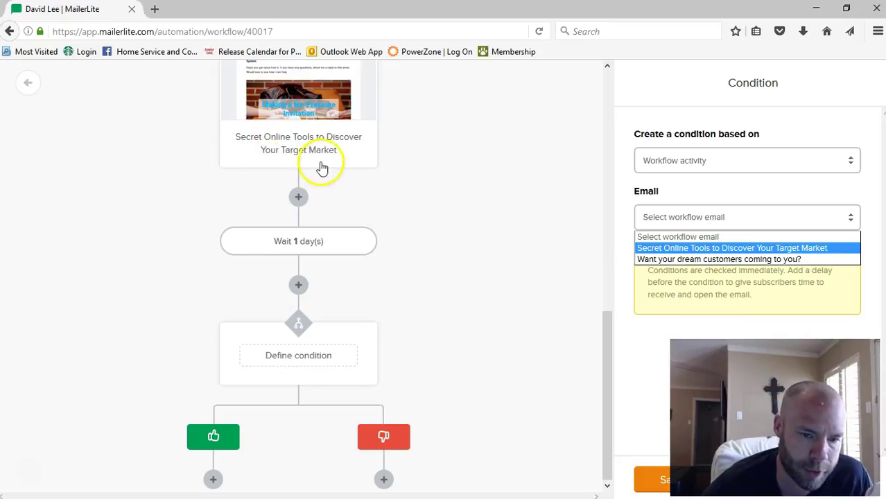
pyautogui.click(650, 250)
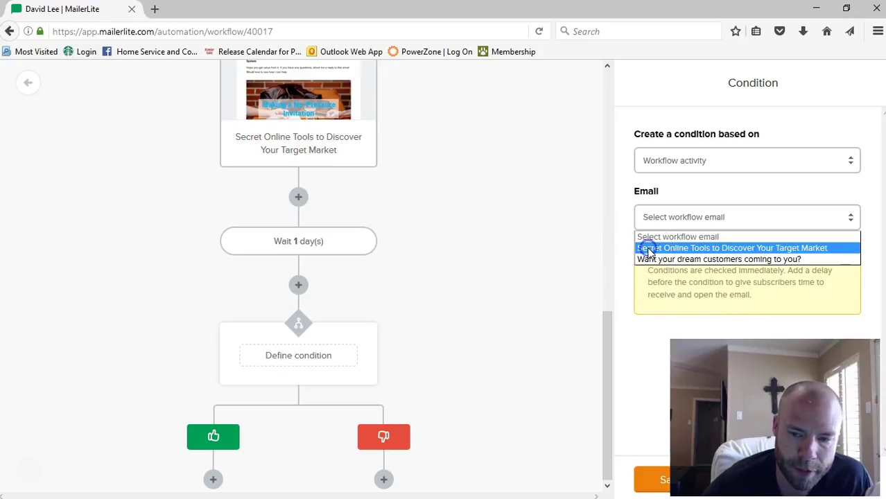
# Set the condition's email criterion to "was opened with no links clicked" and save the condition.
pyautogui.click(655, 253)
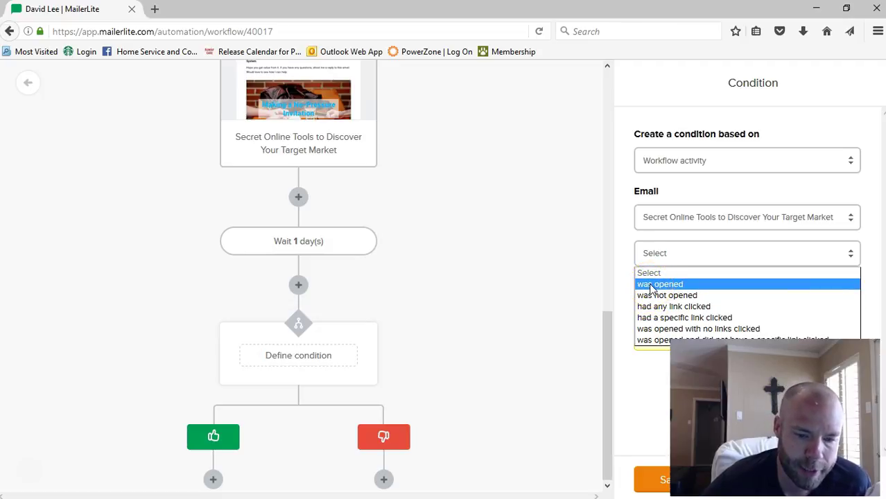
pyautogui.click(671, 321)
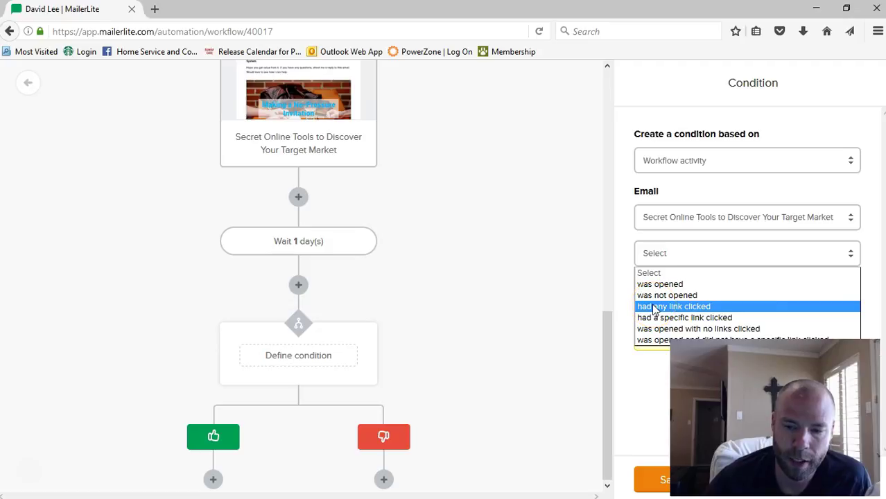
pyautogui.click(654, 319)
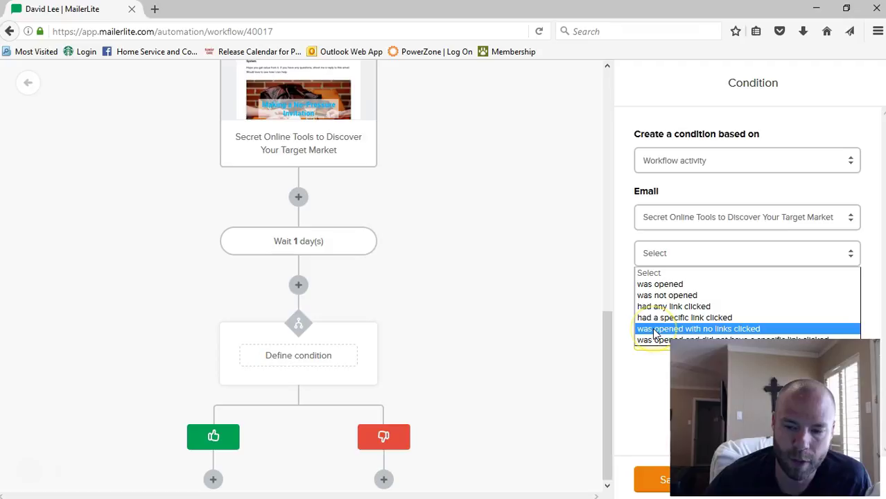
pyautogui.click(654, 329)
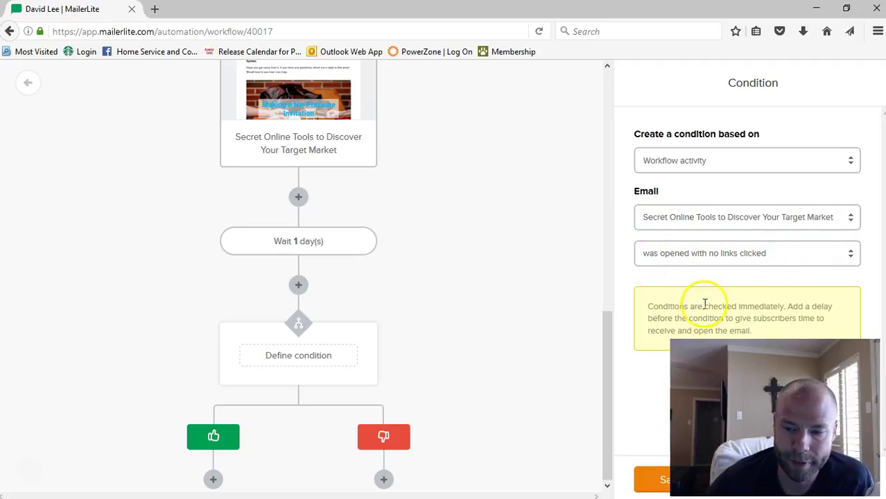
pyautogui.click(651, 482)
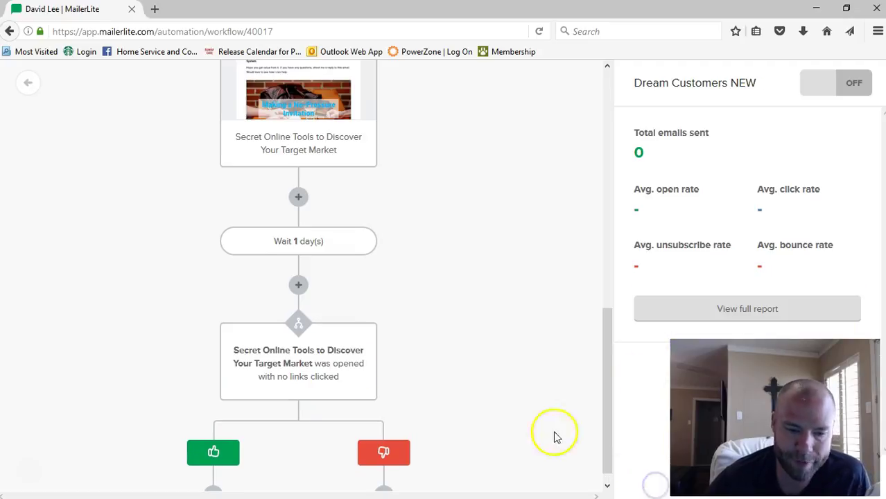
pyautogui.scroll(-1, 267, 365)
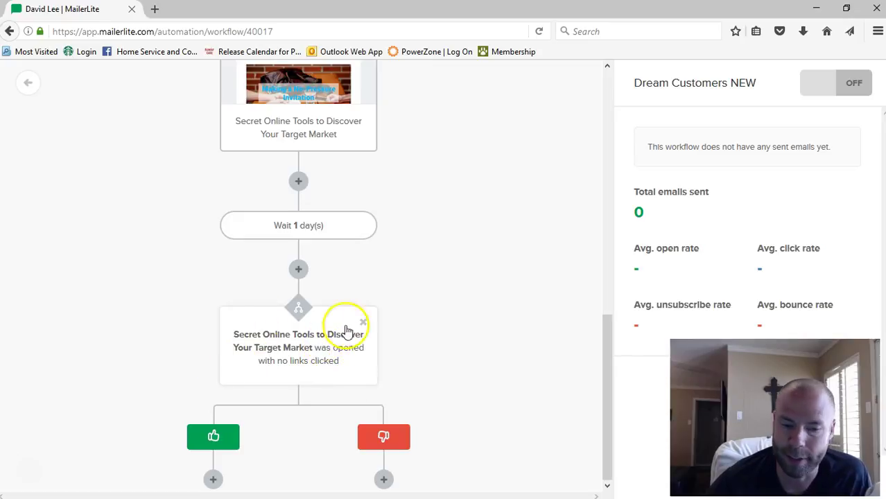
pyautogui.click(334, 362)
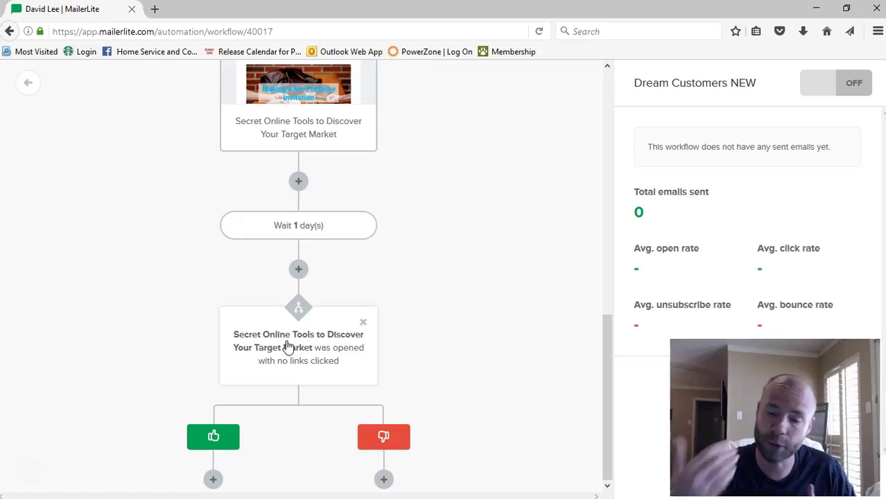
pyautogui.click(316, 263)
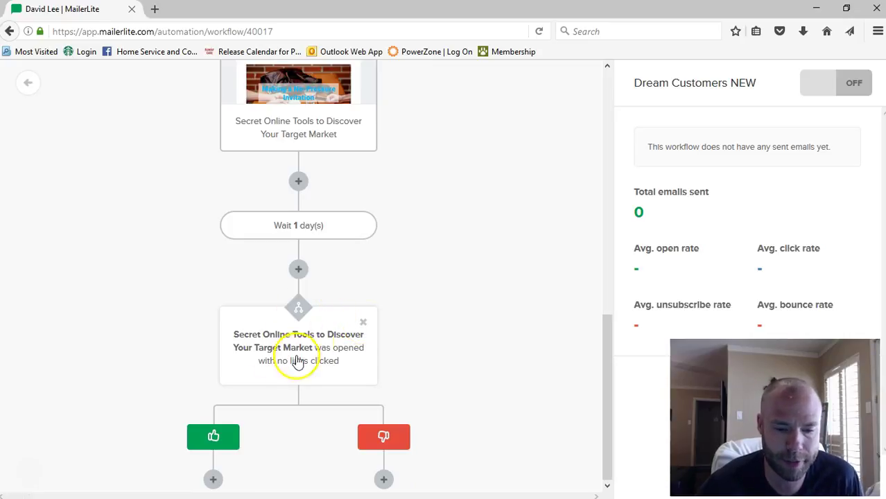
# Delete the condition step from the workflow and add an action step after the second 1-day delay instead.
pyautogui.click(362, 324)
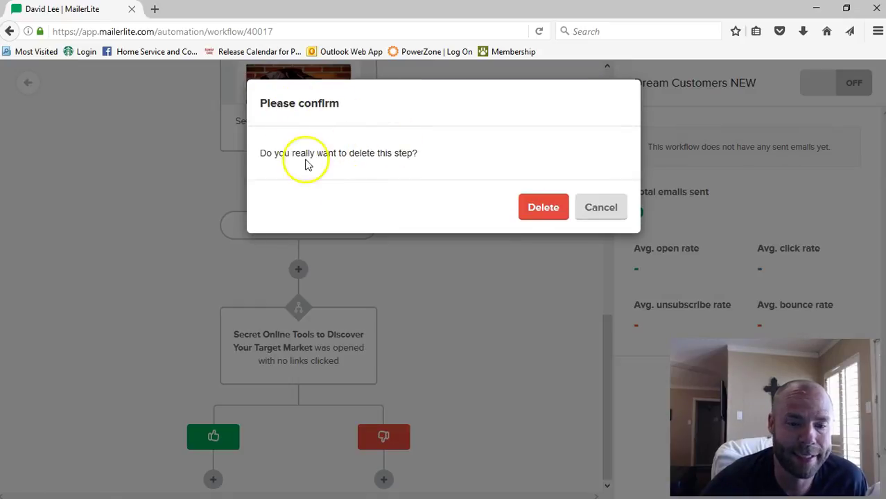
pyautogui.click(549, 216)
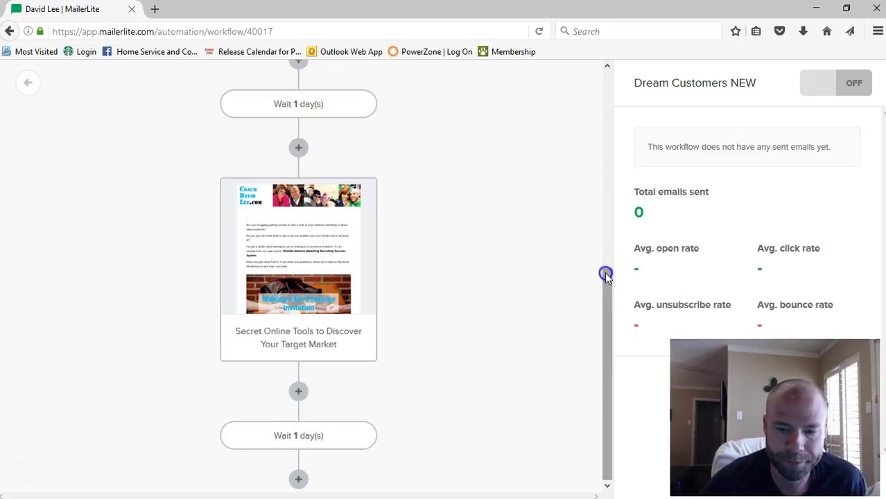
pyautogui.click(297, 479)
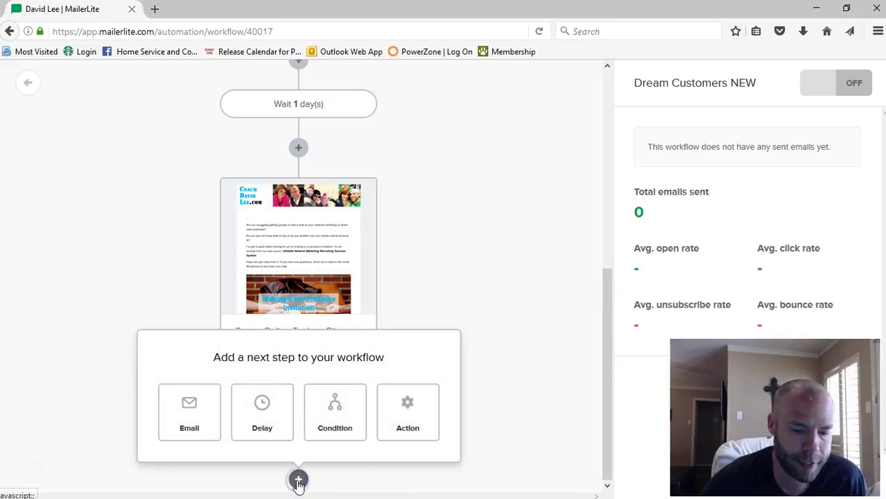
pyautogui.click(411, 422)
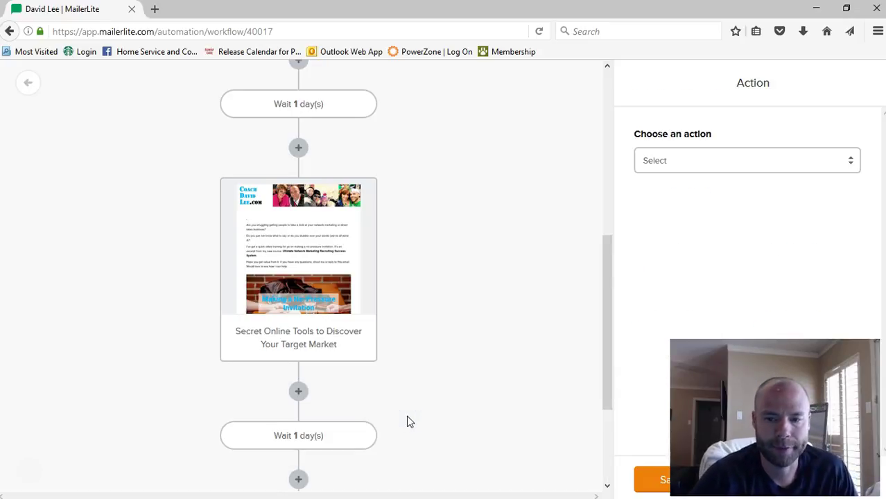
# Set the action to "Move to a new group" with the group CoachDavidLee_General and save it.
pyautogui.click(787, 166)
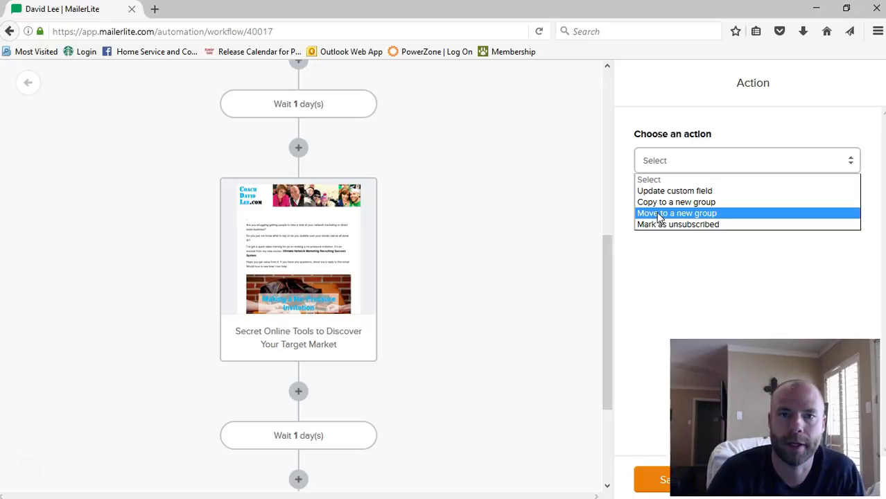
pyautogui.click(666, 218)
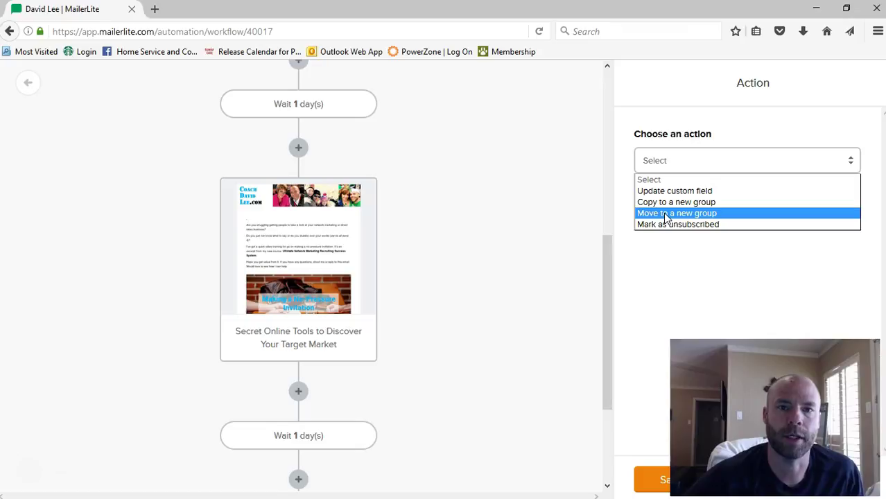
pyautogui.click(667, 216)
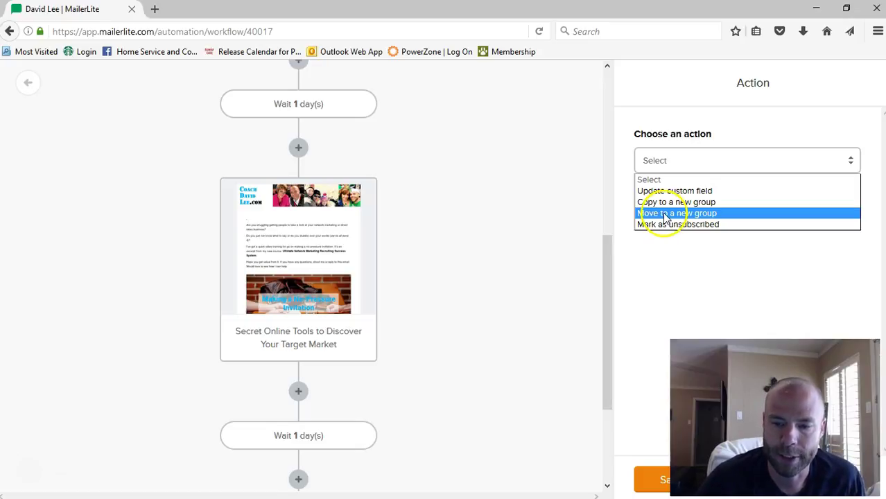
pyautogui.click(672, 215)
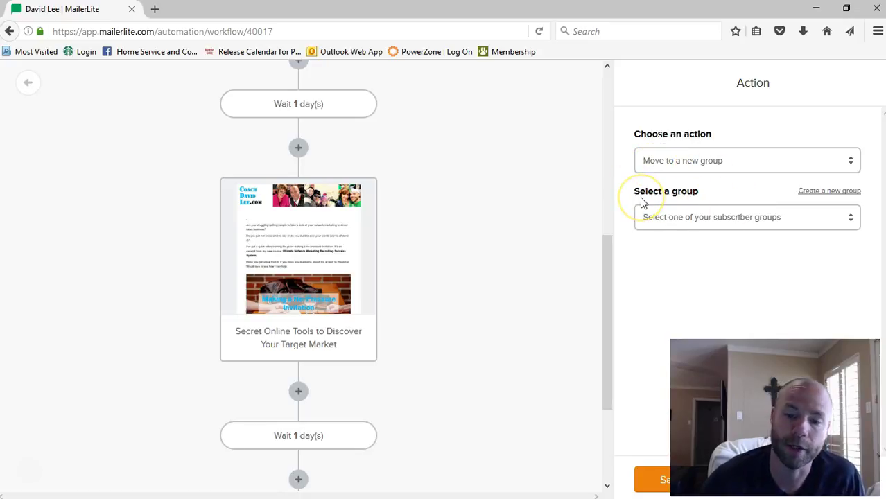
pyautogui.click(696, 222)
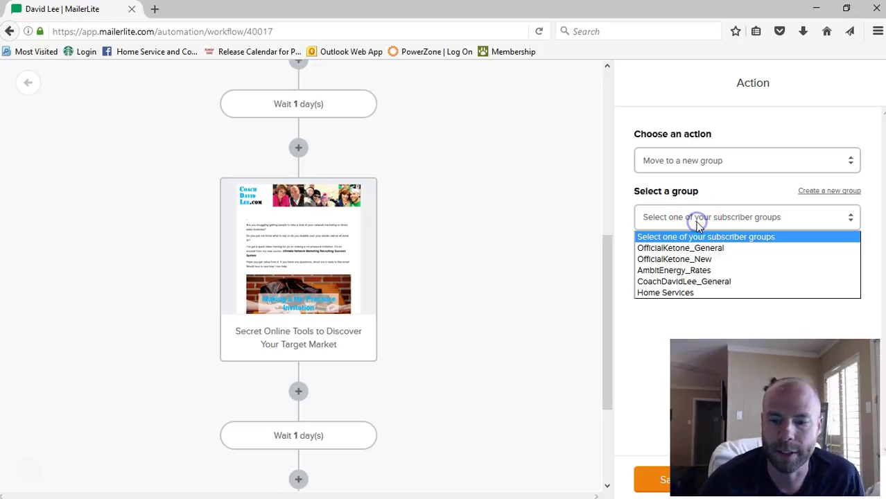
pyautogui.click(677, 283)
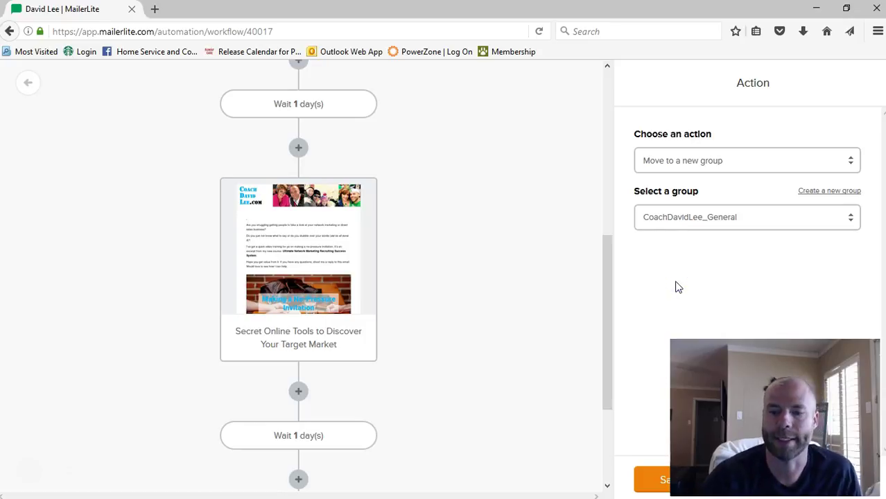
pyautogui.click(651, 480)
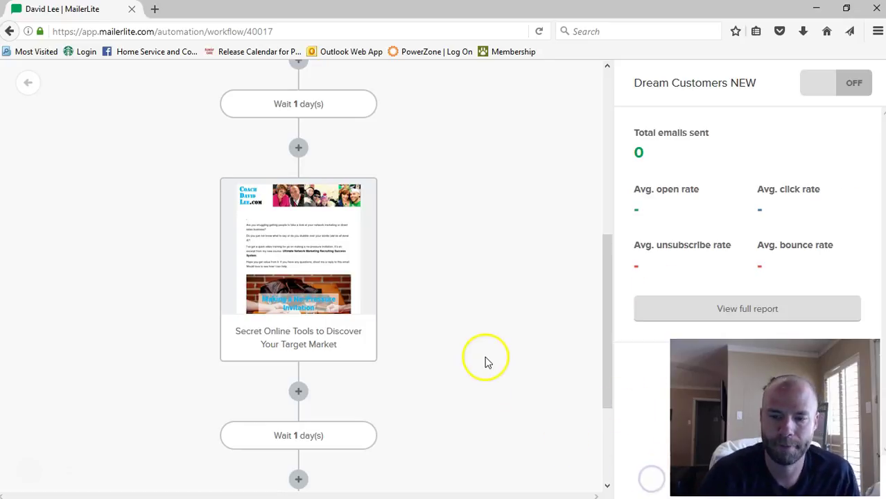
pyautogui.scroll(-1, 484, 365)
pyautogui.scroll(-4, 483, 365)
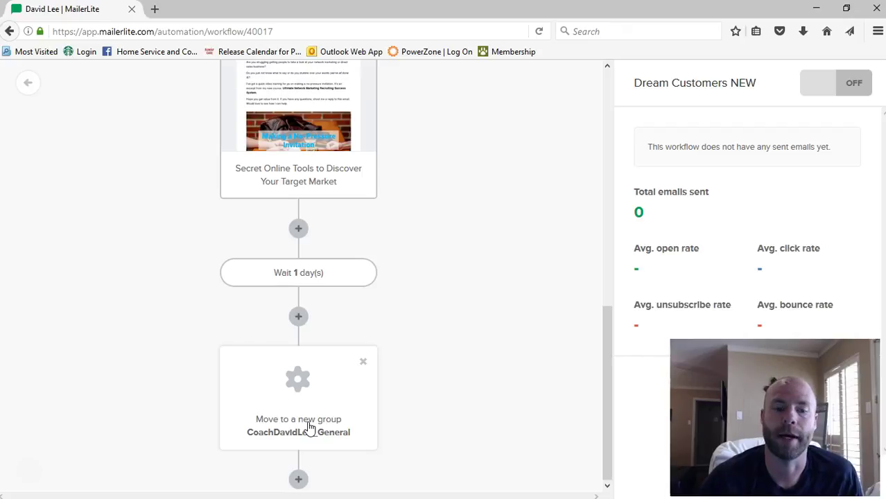
pyautogui.click(299, 380)
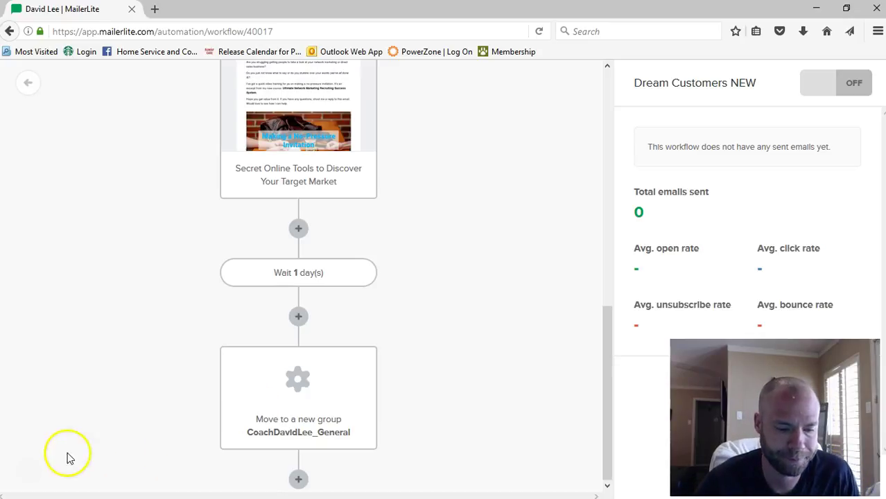
# Examine the existing DreamCustomers workflow from its group trigger through the delays, emails and condition branches to the final group moves.
pyautogui.click(28, 472)
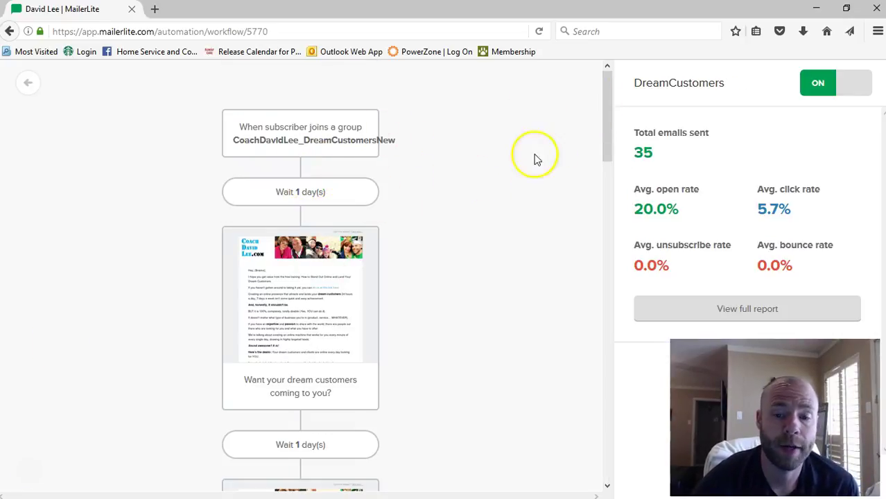
pyautogui.click(607, 102)
pyautogui.moveTo(607, 102); pyautogui.dragTo(607, 142)
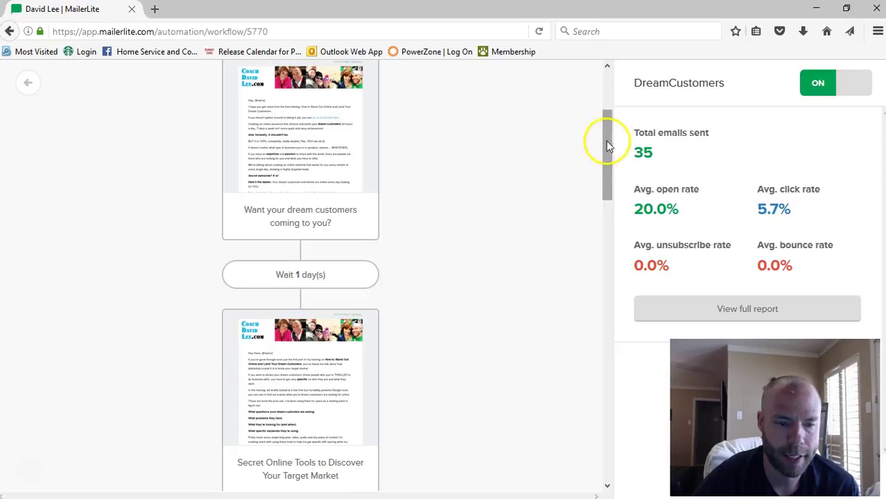
pyautogui.moveTo(603, 163); pyautogui.dragTo(606, 246)
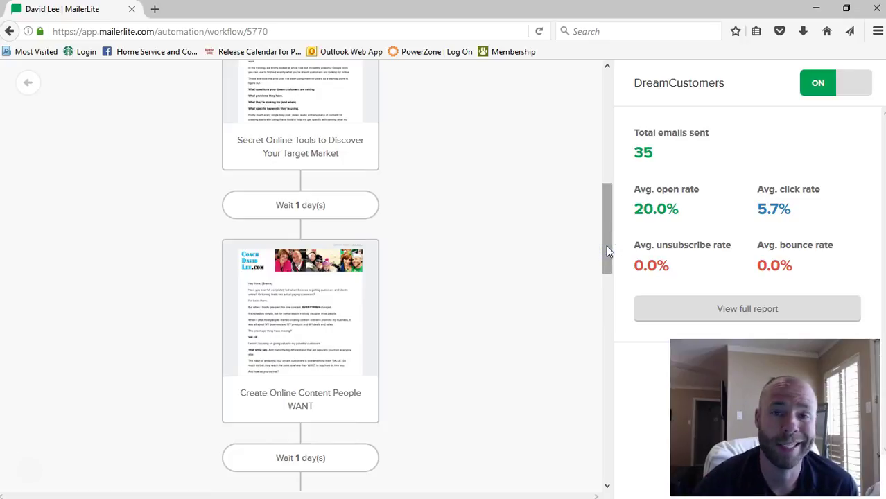
pyautogui.click(615, 222)
pyautogui.moveTo(609, 223); pyautogui.dragTo(626, 352)
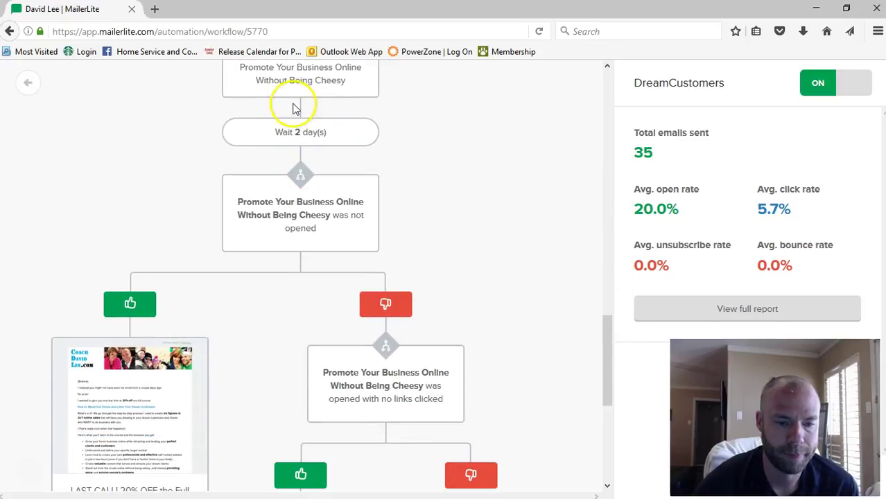
pyautogui.scroll(-5, 187, 262)
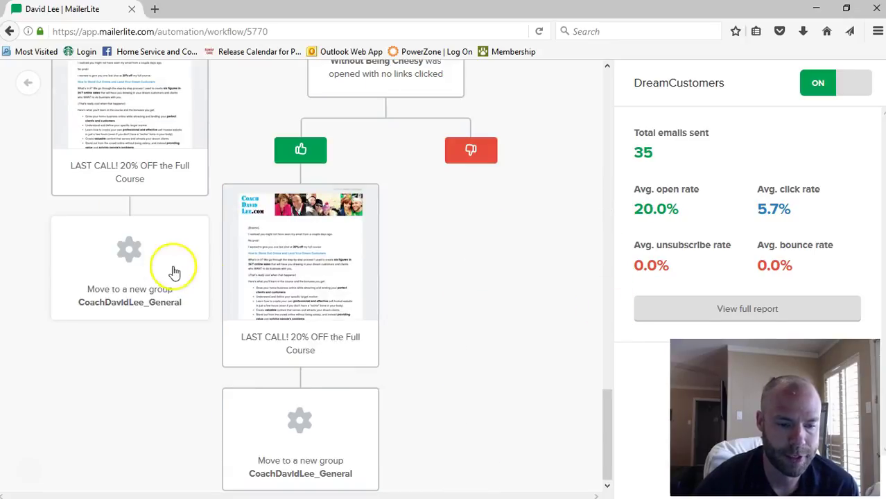
pyautogui.scroll(15, 485, 322)
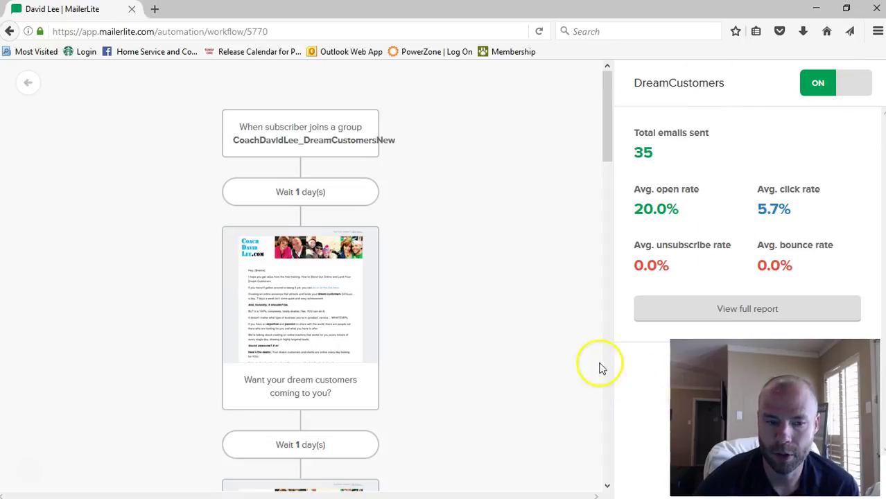
pyautogui.scroll(-15, 385, 277)
pyautogui.scroll(6, 385, 278)
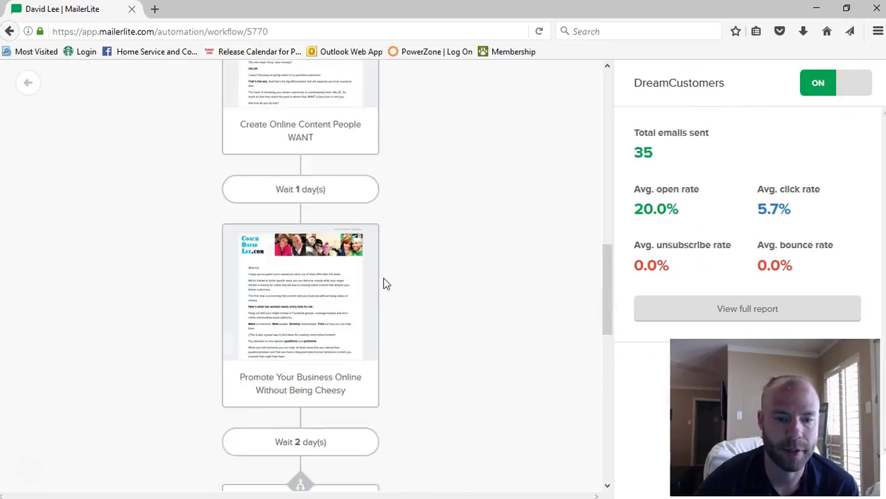
pyautogui.scroll(6, 383, 281)
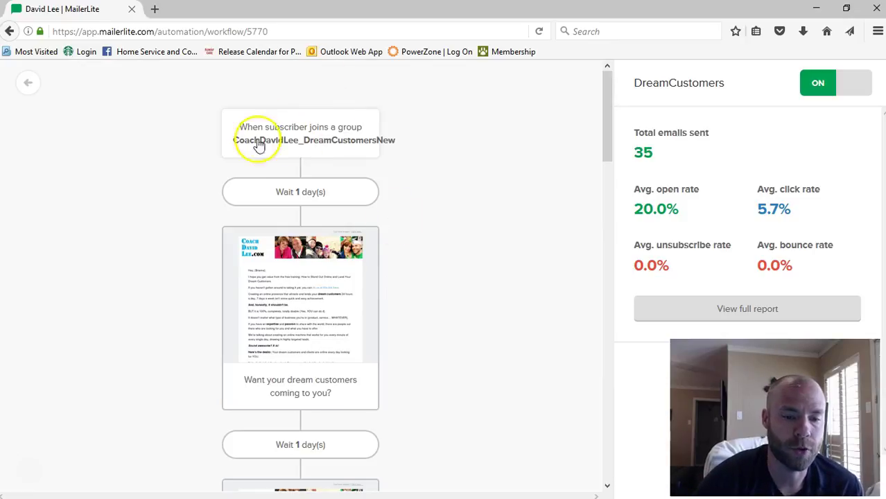
pyautogui.click(603, 129)
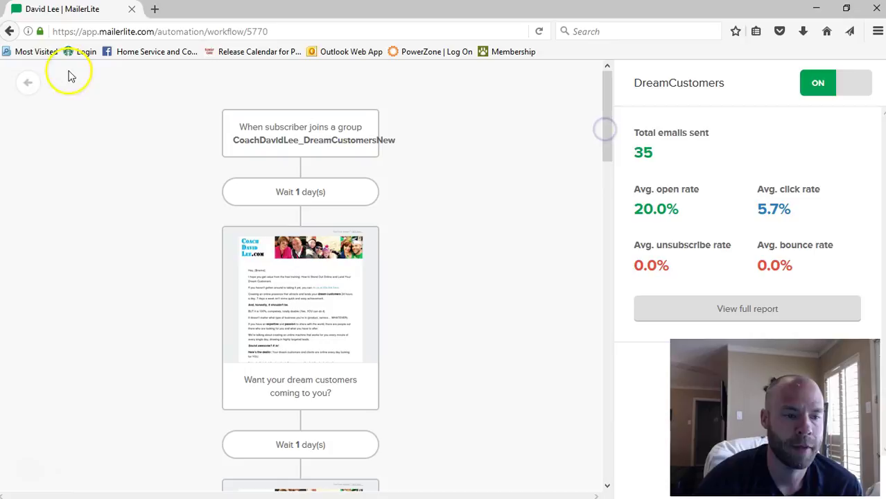
# Return to the automation workflows list and open the full report of the workflow triggered by the OfficialKetone_New group.
pyautogui.click(26, 86)
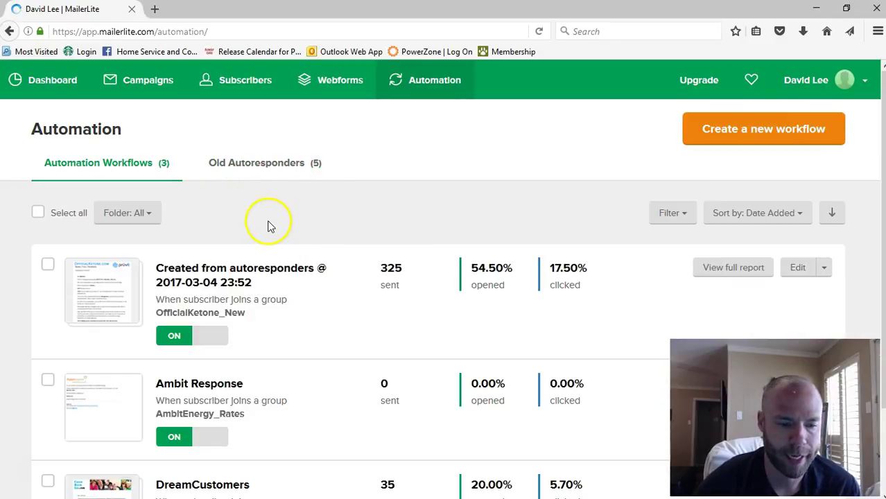
pyautogui.scroll(-2, 398, 268)
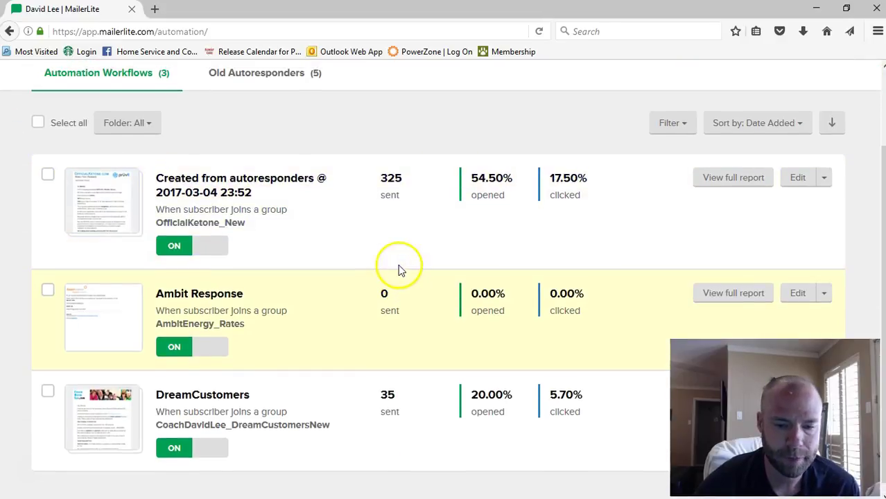
pyautogui.scroll(2, 398, 265)
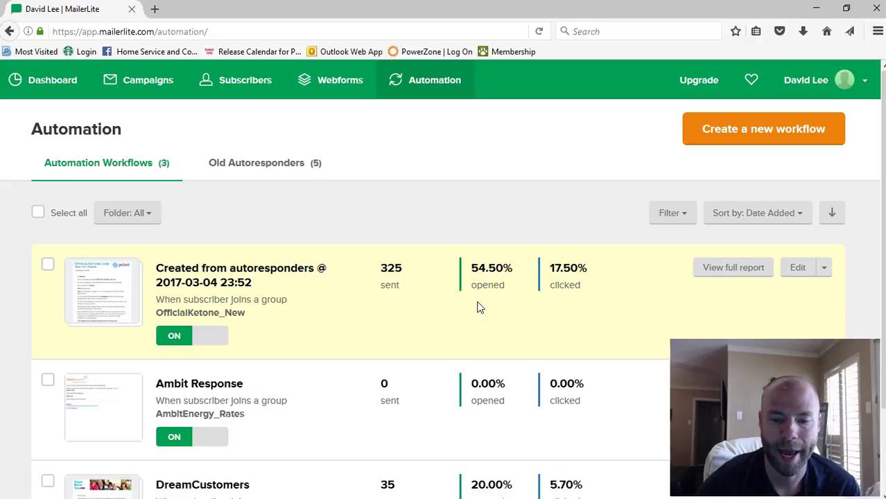
pyautogui.click(551, 303)
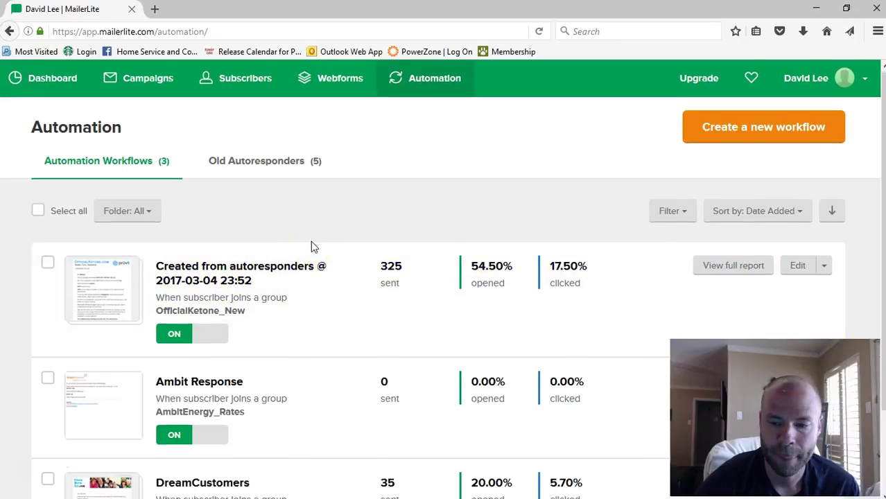
pyautogui.scroll(-3, 310, 242)
pyautogui.click(723, 173)
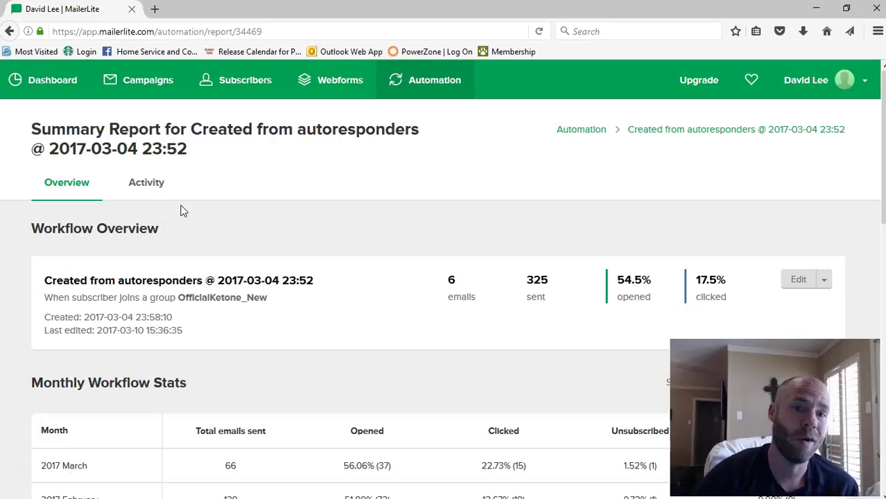
# Examine the report's monthly workflow stats and each email's sent, opened and clicked figures, then go back to the automation list.
pyautogui.scroll(-5, 271, 243)
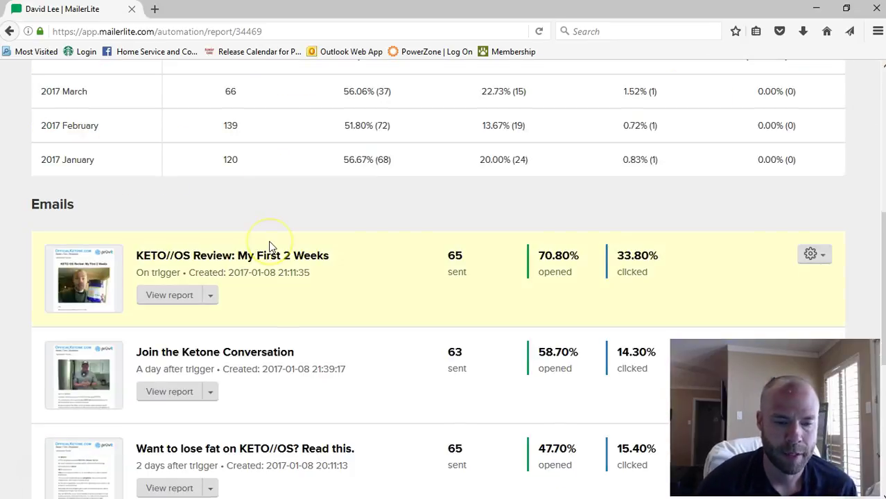
pyautogui.scroll(5, 271, 247)
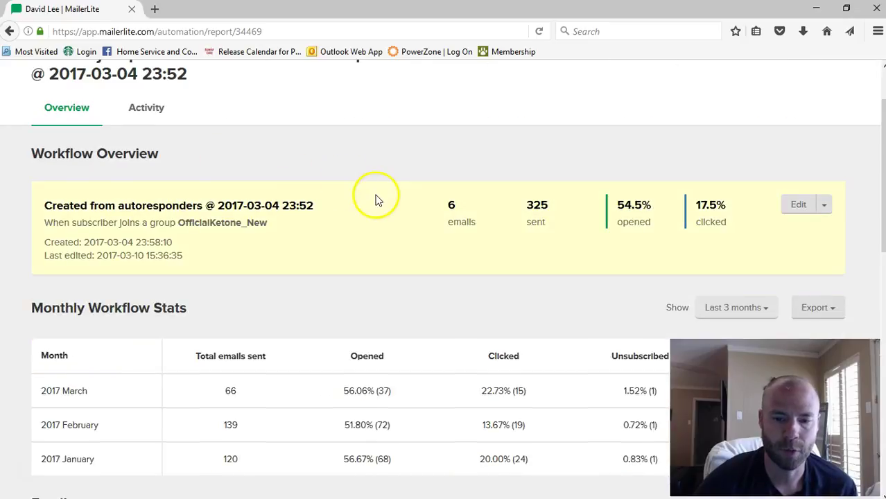
pyautogui.scroll(-1, 340, 166)
pyautogui.scroll(-2, 339, 167)
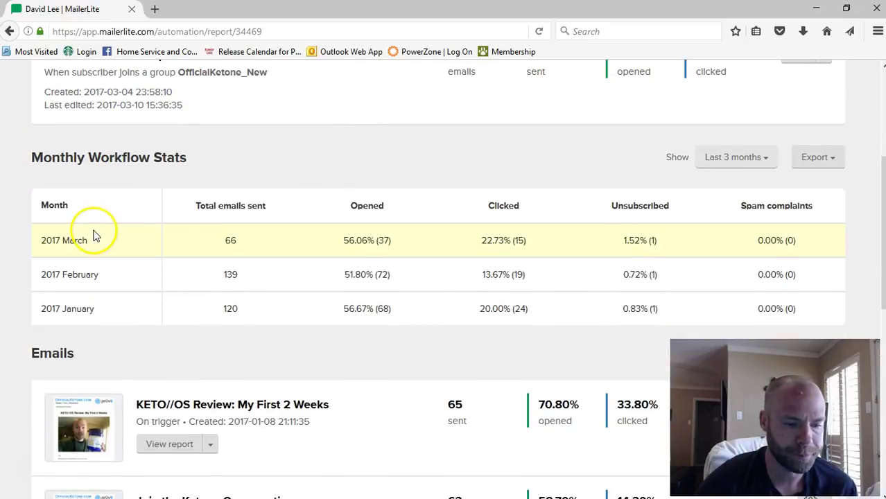
pyautogui.scroll(-4, 151, 253)
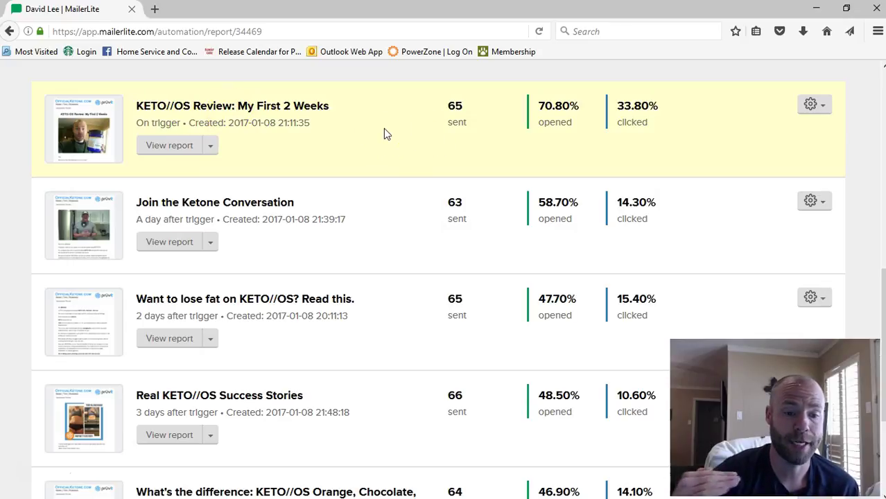
pyautogui.click(291, 126)
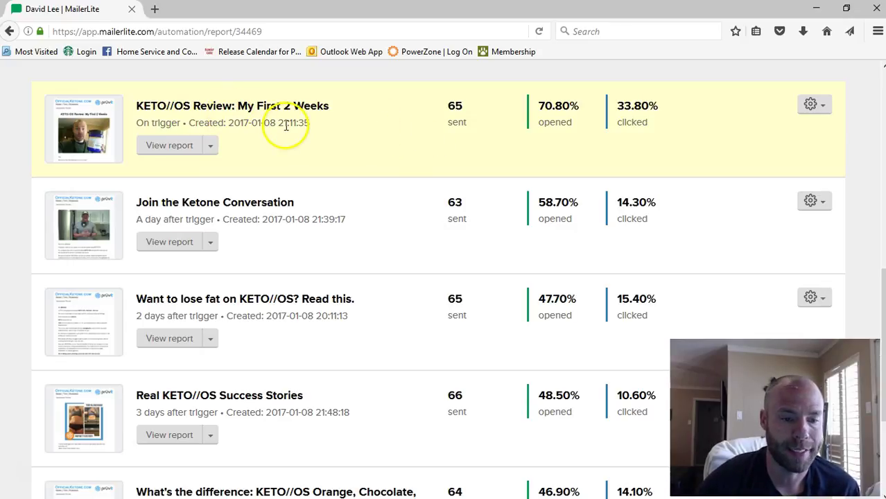
pyautogui.click(276, 183)
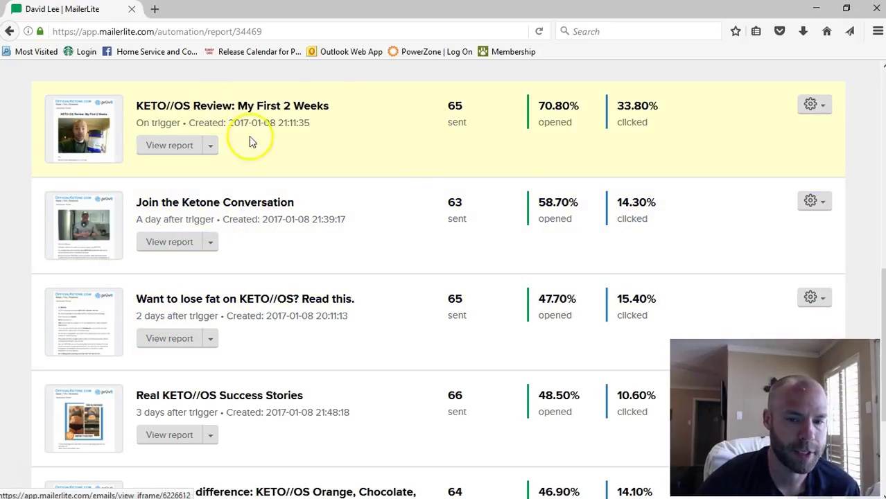
pyautogui.moveTo(458, 108)
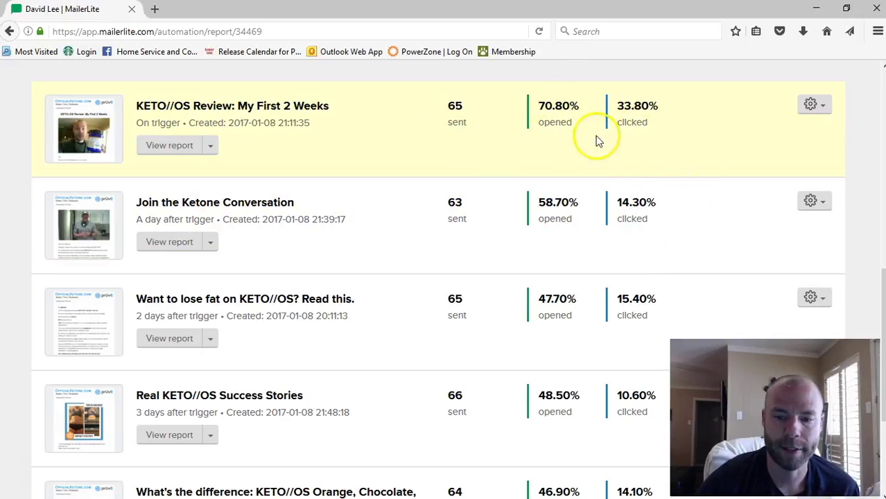
pyautogui.scroll(-3, 694, 216)
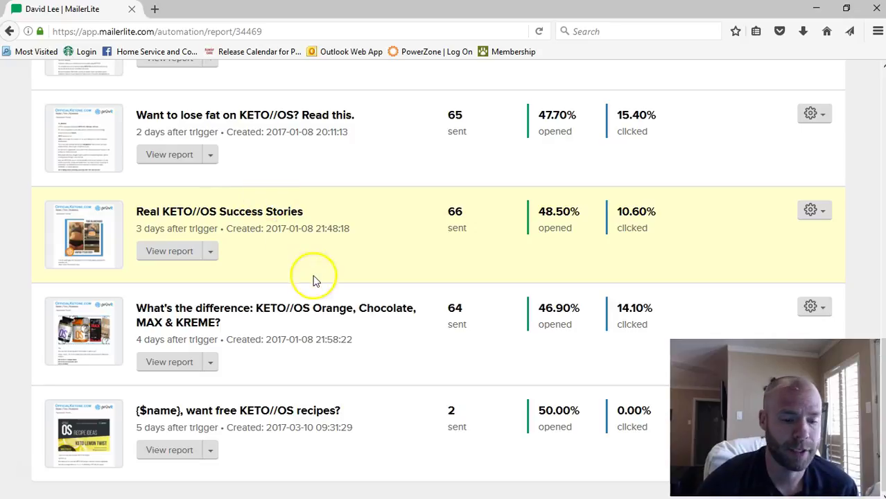
pyautogui.scroll(15, 396, 385)
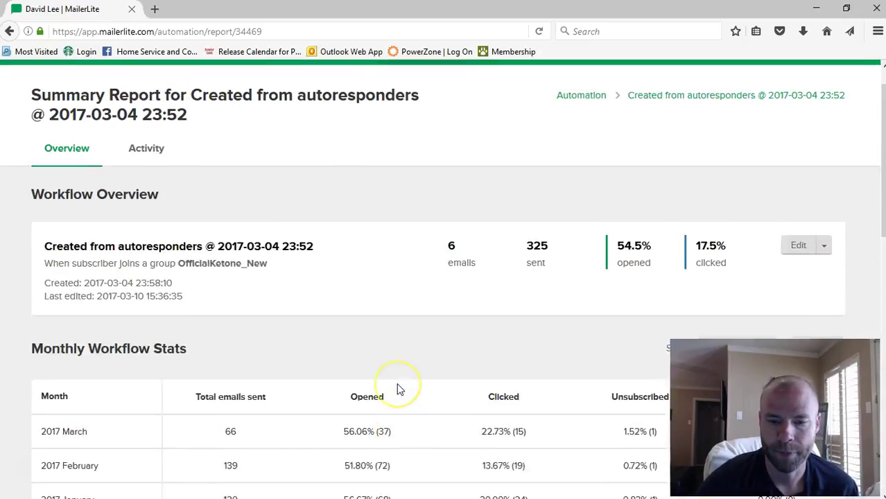
pyautogui.scroll(-5, 399, 389)
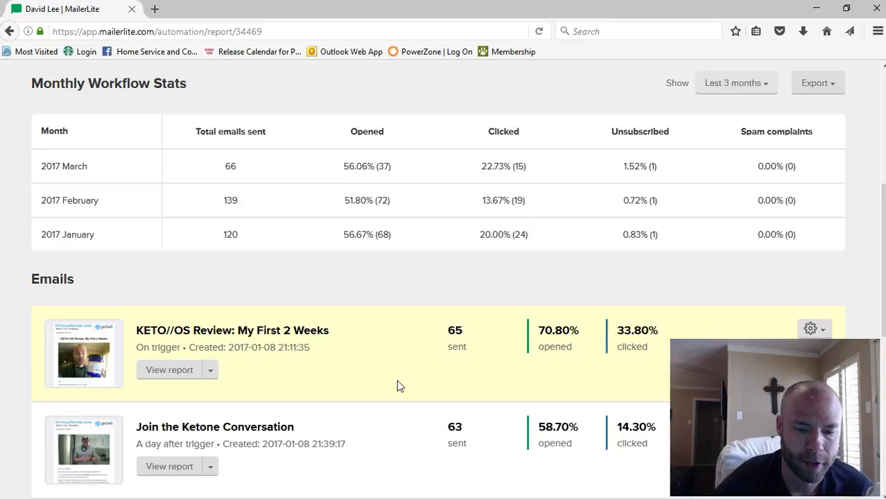
pyautogui.scroll(5, 397, 385)
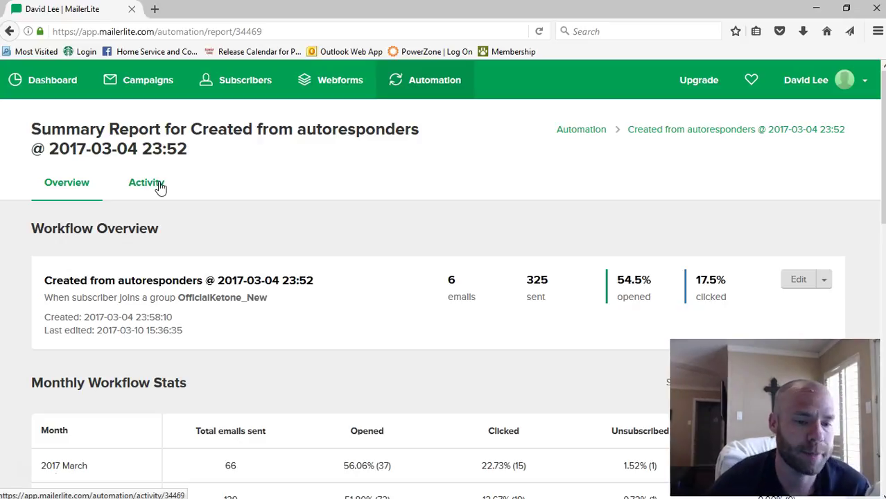
pyautogui.click(8, 34)
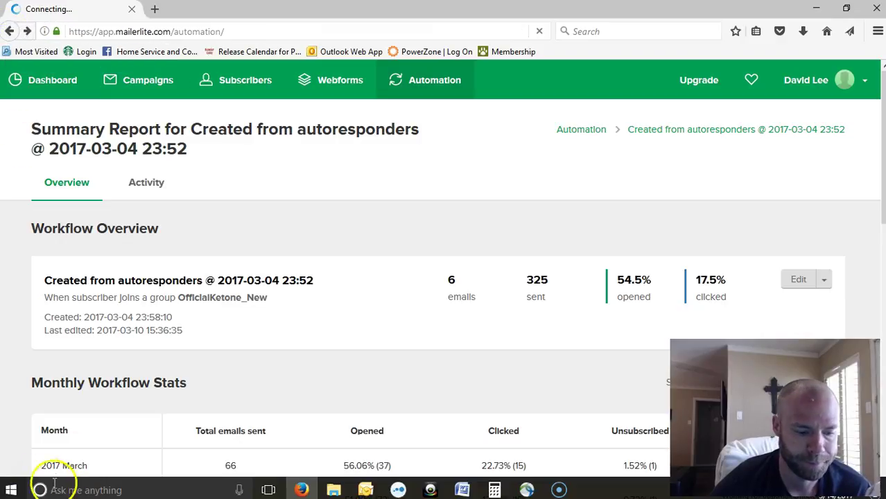